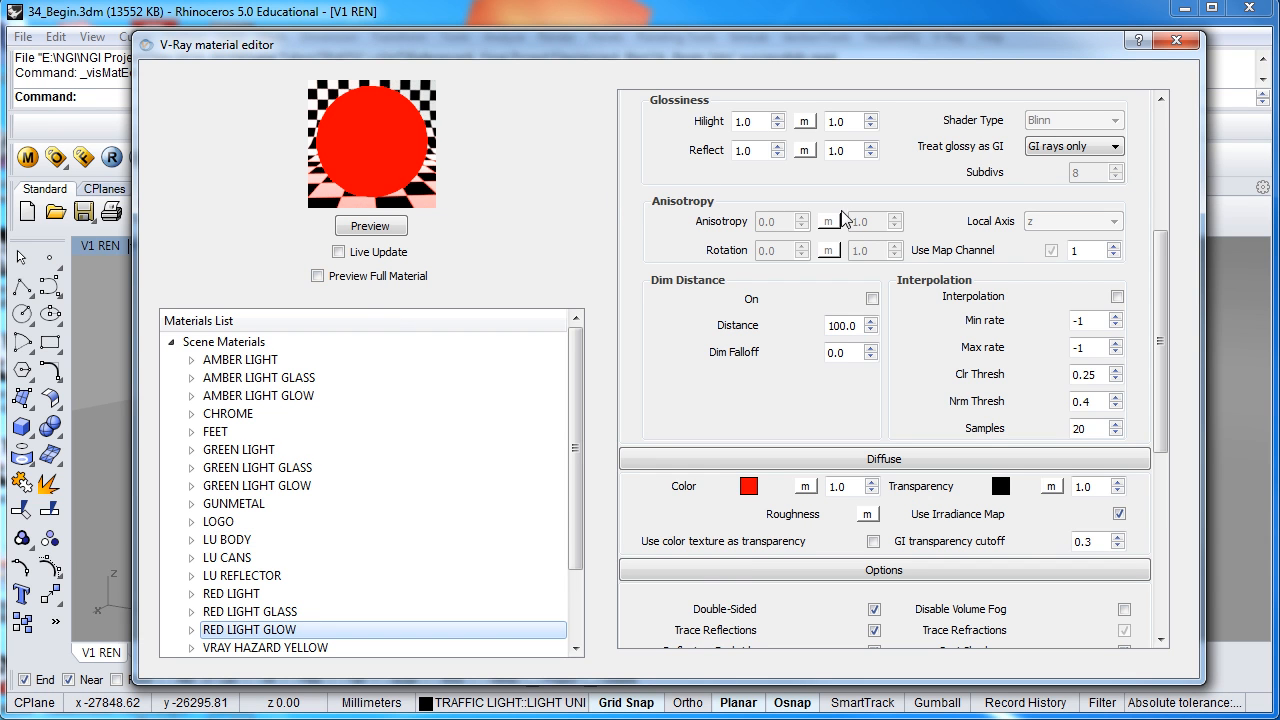
- Set the emissive multiplier of the RED LIGHT GLOW material to 2, refresh its preview and close the material editor
{"action": "left_click_drag", "start_coordinate": [1168, 311], "coordinate": [1175, 162]}
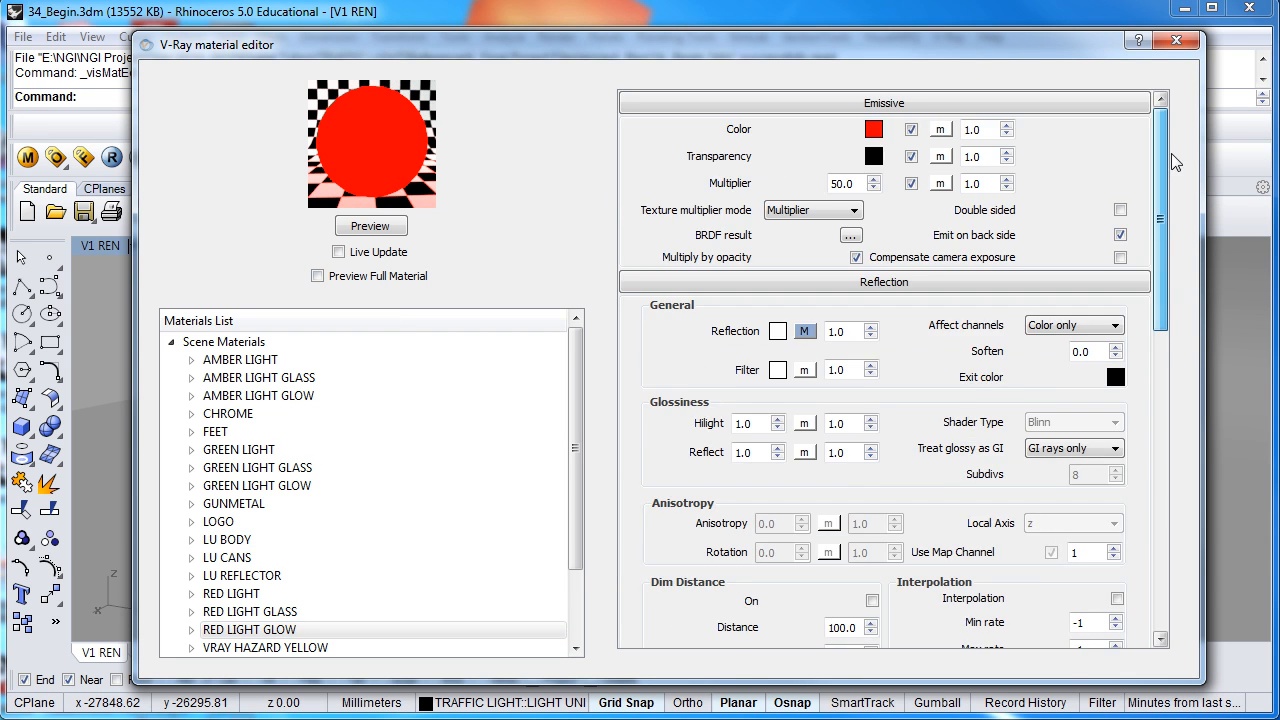
{"action": "double_click", "coordinate": [834, 184]}
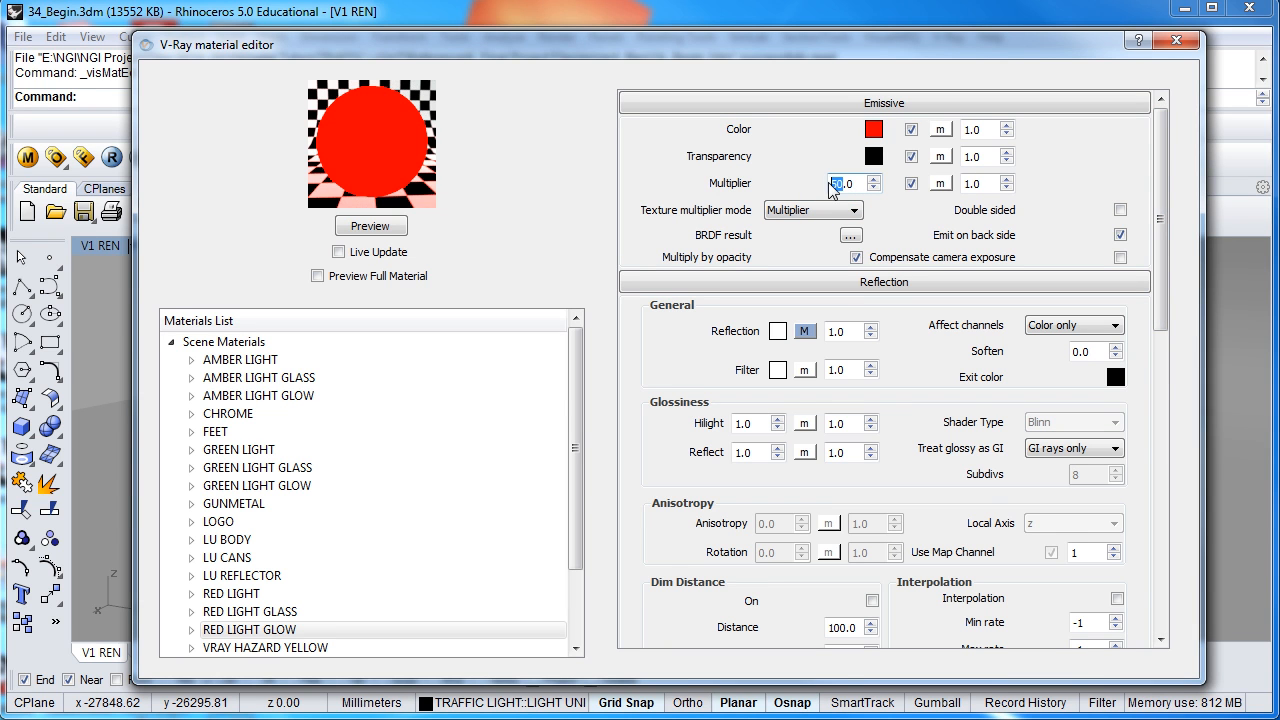
{"action": "type", "text": "2"}
{"action": "left_click", "coordinate": [394, 229]}
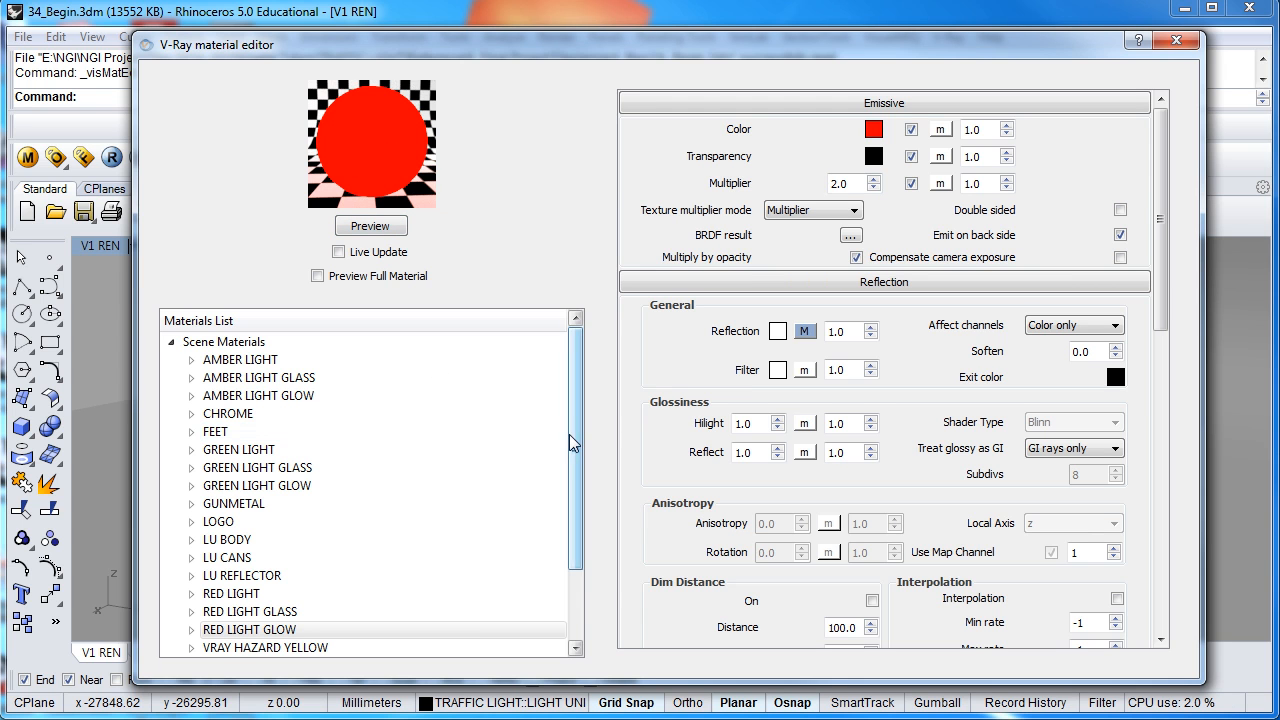
{"action": "left_click_drag", "start_coordinate": [569, 434], "coordinate": [567, 501]}
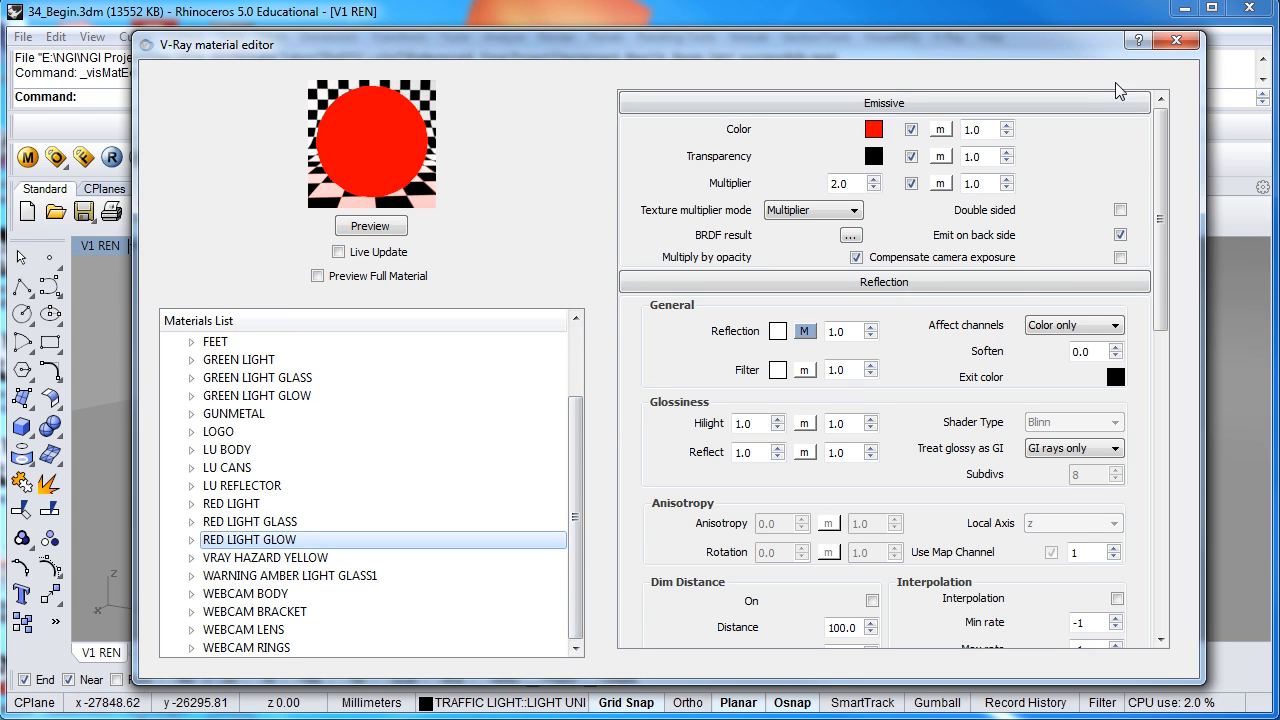
{"action": "left_click", "coordinate": [1176, 40]}
- Make the SCENE layer current and lock its BACKDROP sublayer
{"action": "left_click", "coordinate": [456, 505]}
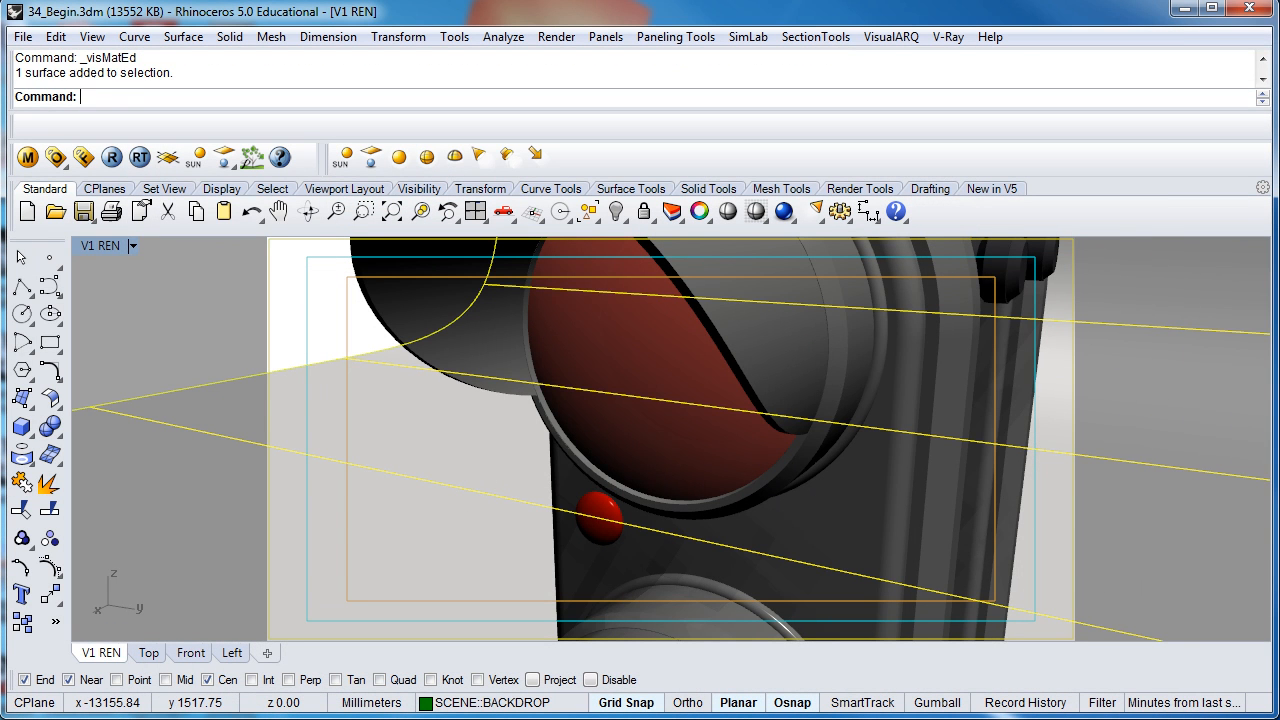
{"action": "left_click_drag", "start_coordinate": [1279, 128], "coordinate": [727, 118]}
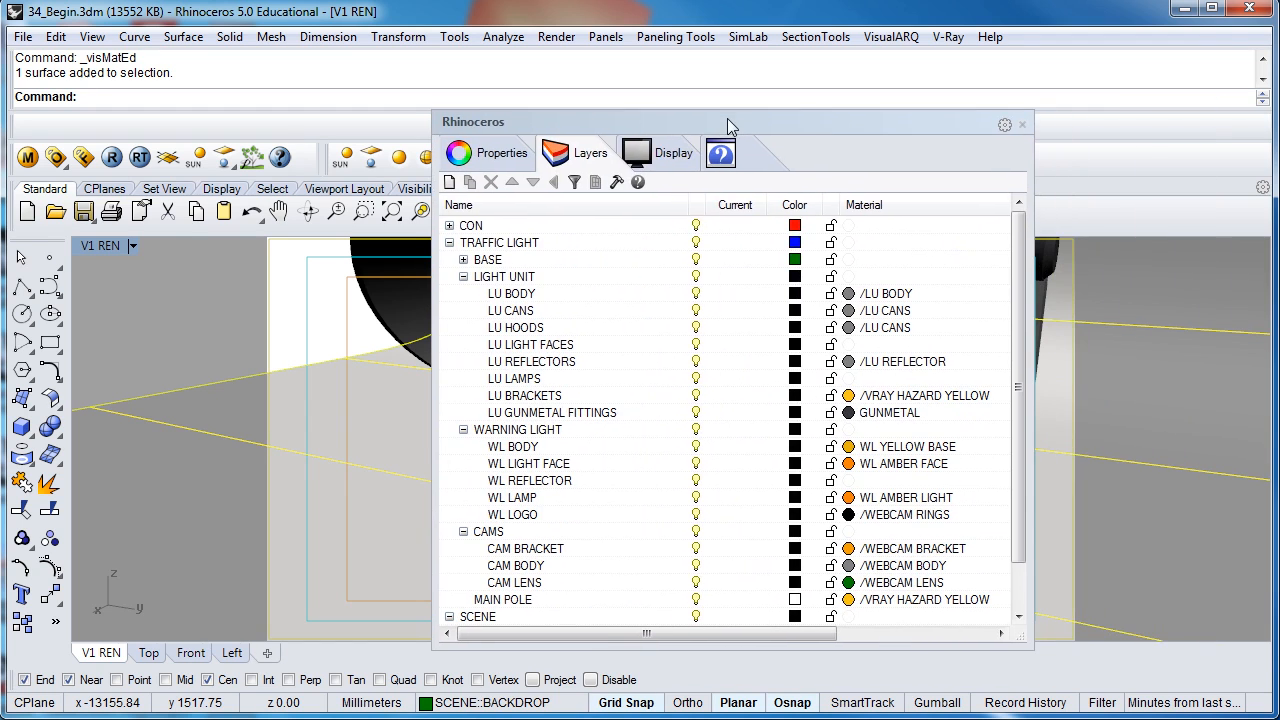
{"action": "left_click", "coordinate": [462, 280]}
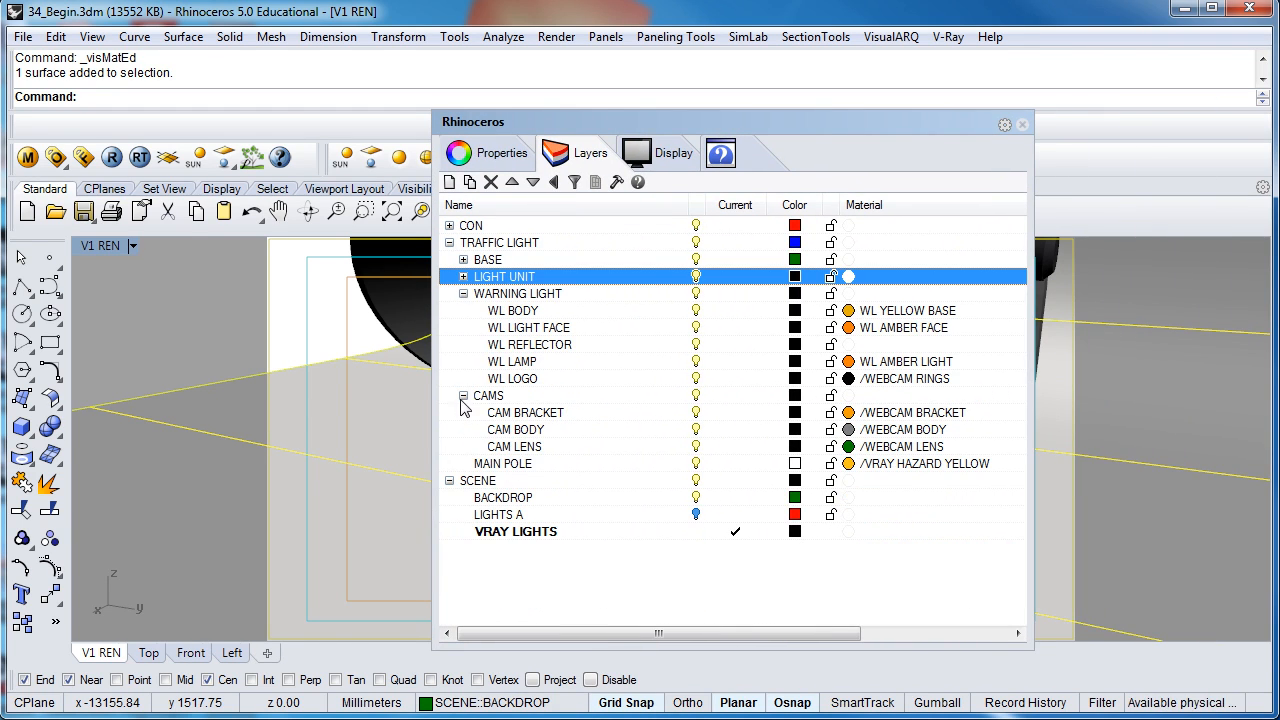
{"action": "left_click", "coordinate": [734, 483]}
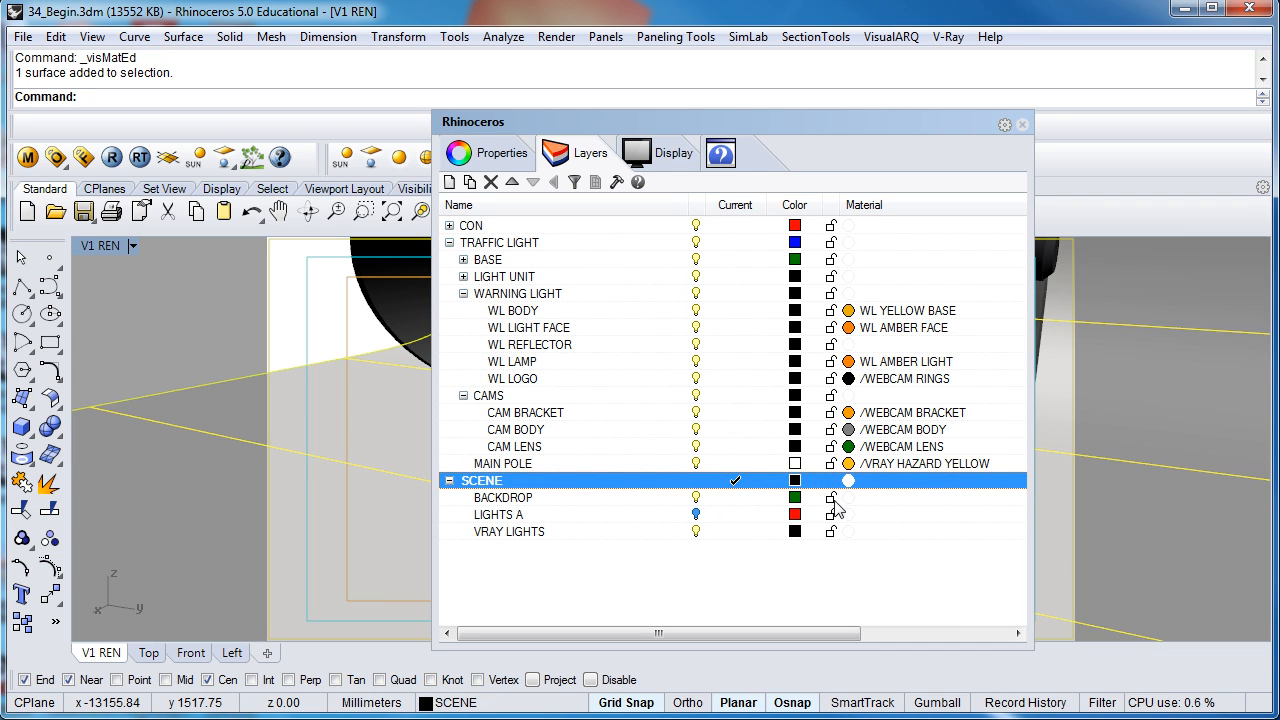
{"action": "left_click", "coordinate": [829, 499]}
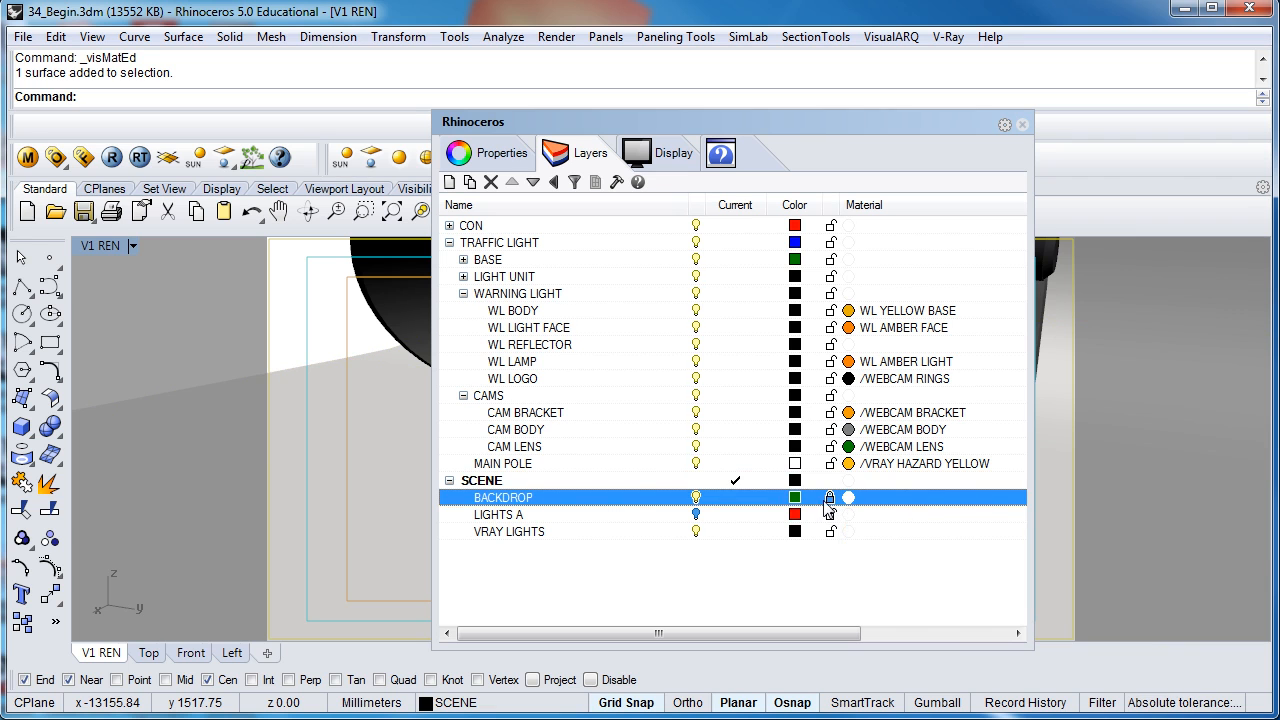
- Isolate all objects on the CAM BODY layer by hiding them and swapping hidden with visible objects
{"action": "left_click", "coordinate": [572, 431]}
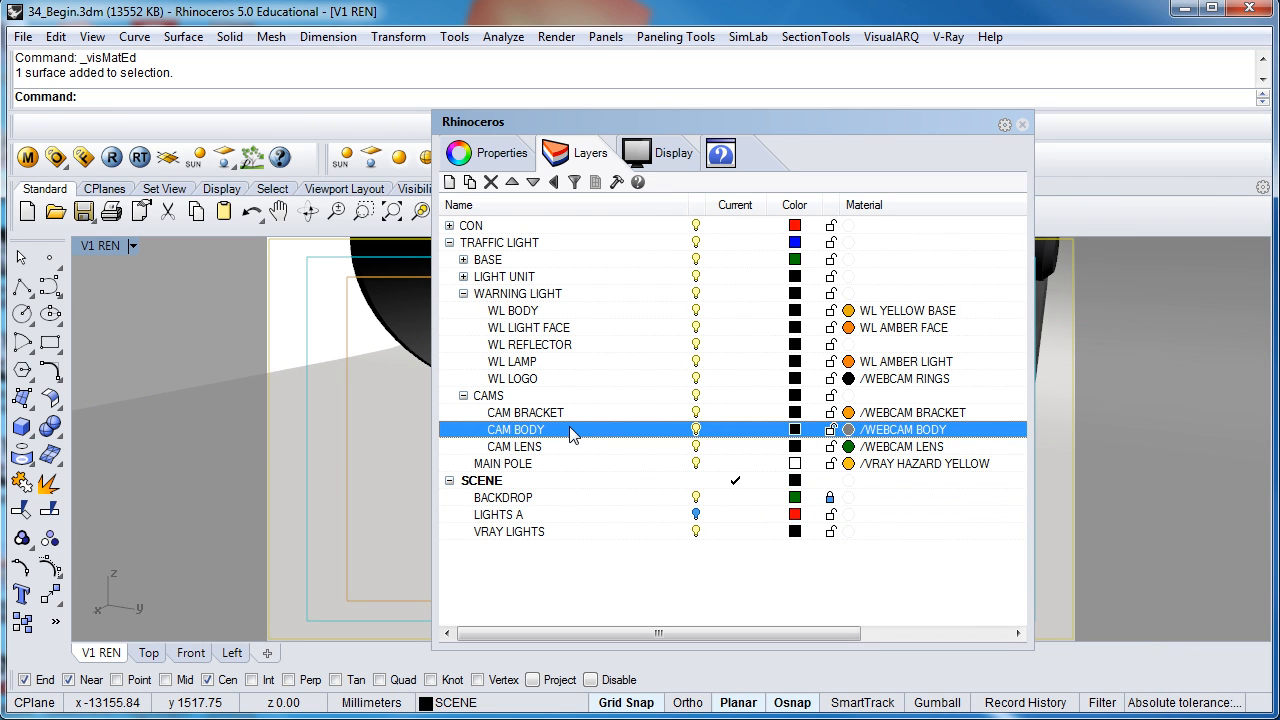
{"action": "right_click", "coordinate": [569, 426]}
{"action": "left_click", "coordinate": [630, 293]}
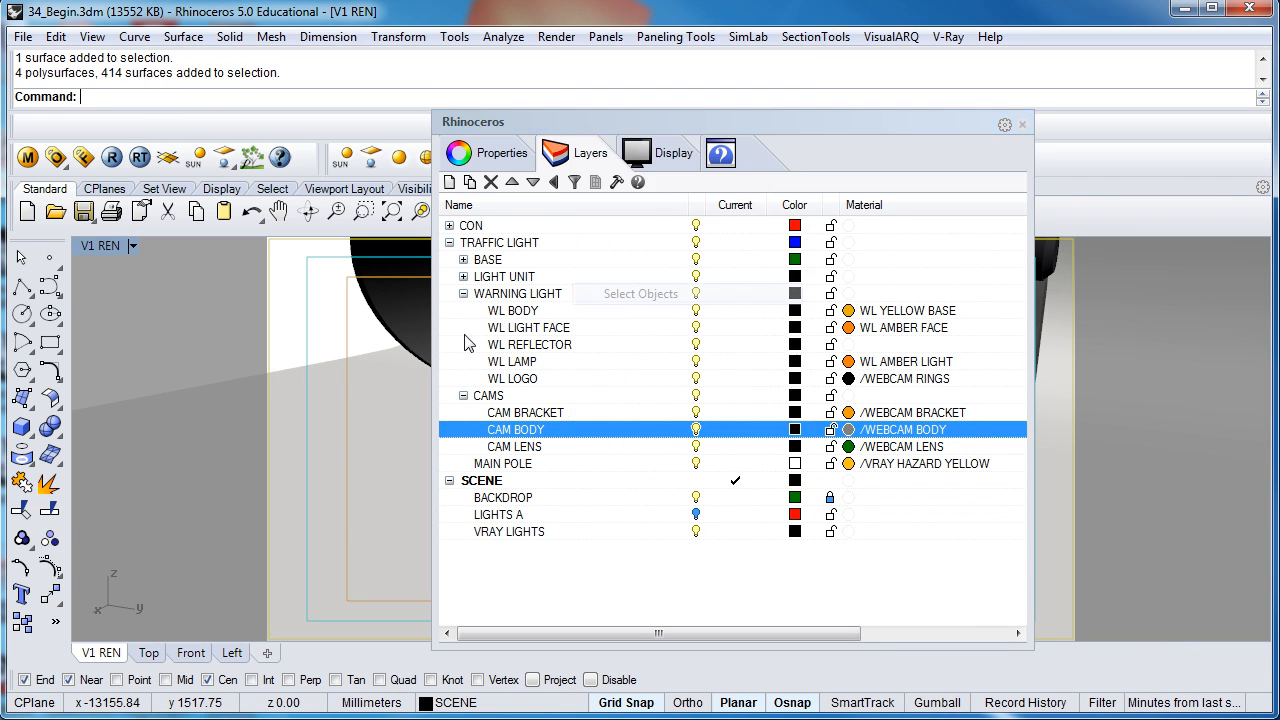
{"action": "left_click_drag", "start_coordinate": [786, 120], "coordinate": [1279, 190]}
{"action": "scroll", "coordinate": [618, 497], "scroll_direction": "down", "scroll_amount": 6}
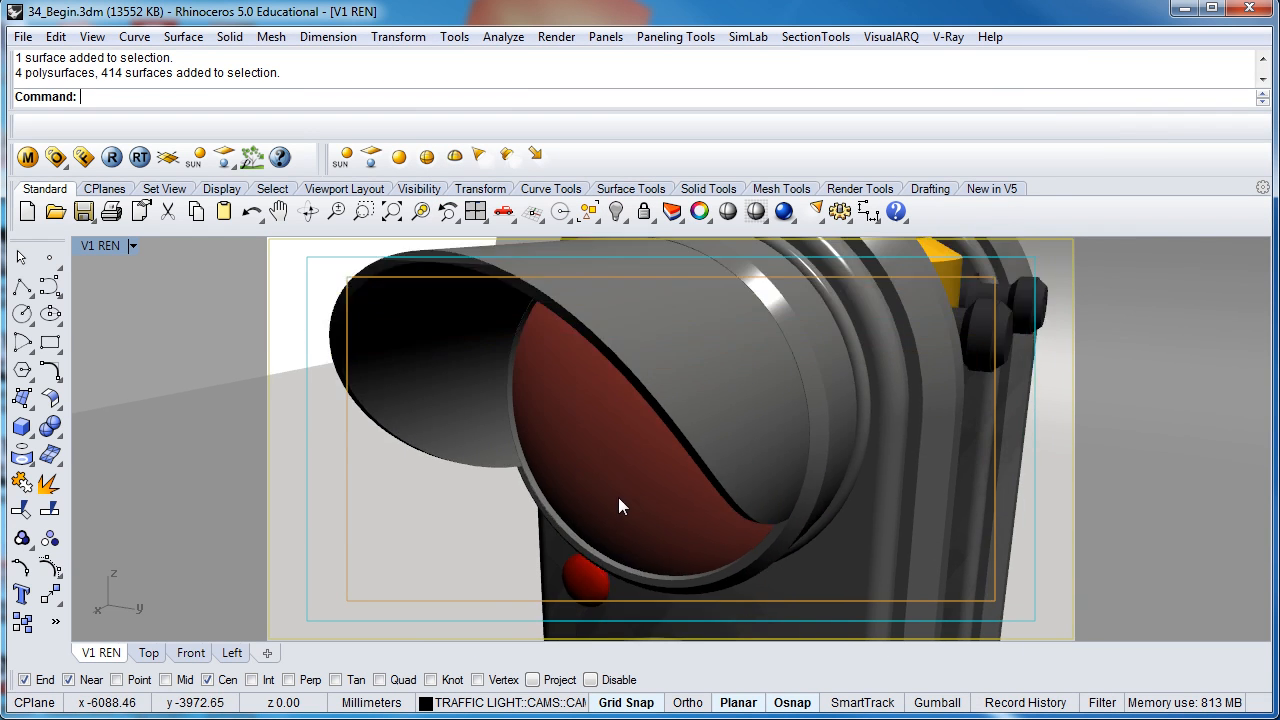
{"action": "left_click", "coordinate": [617, 212]}
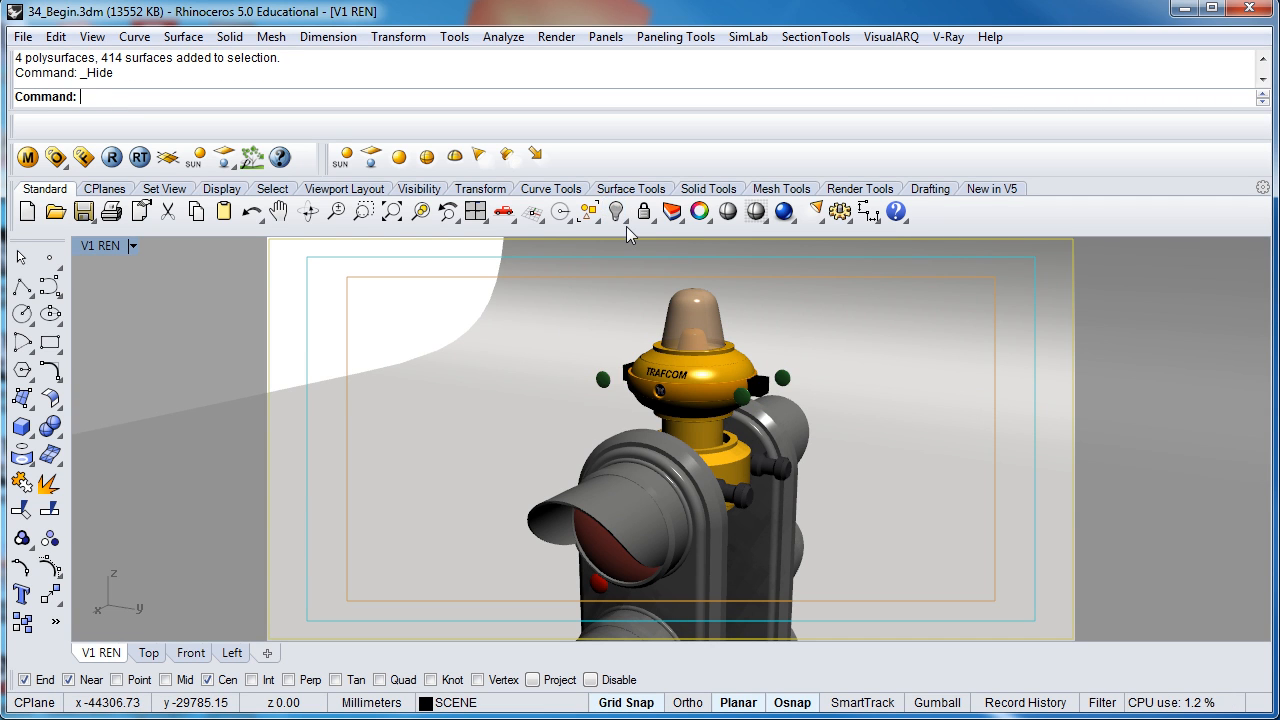
{"action": "left_click", "coordinate": [617, 213]}
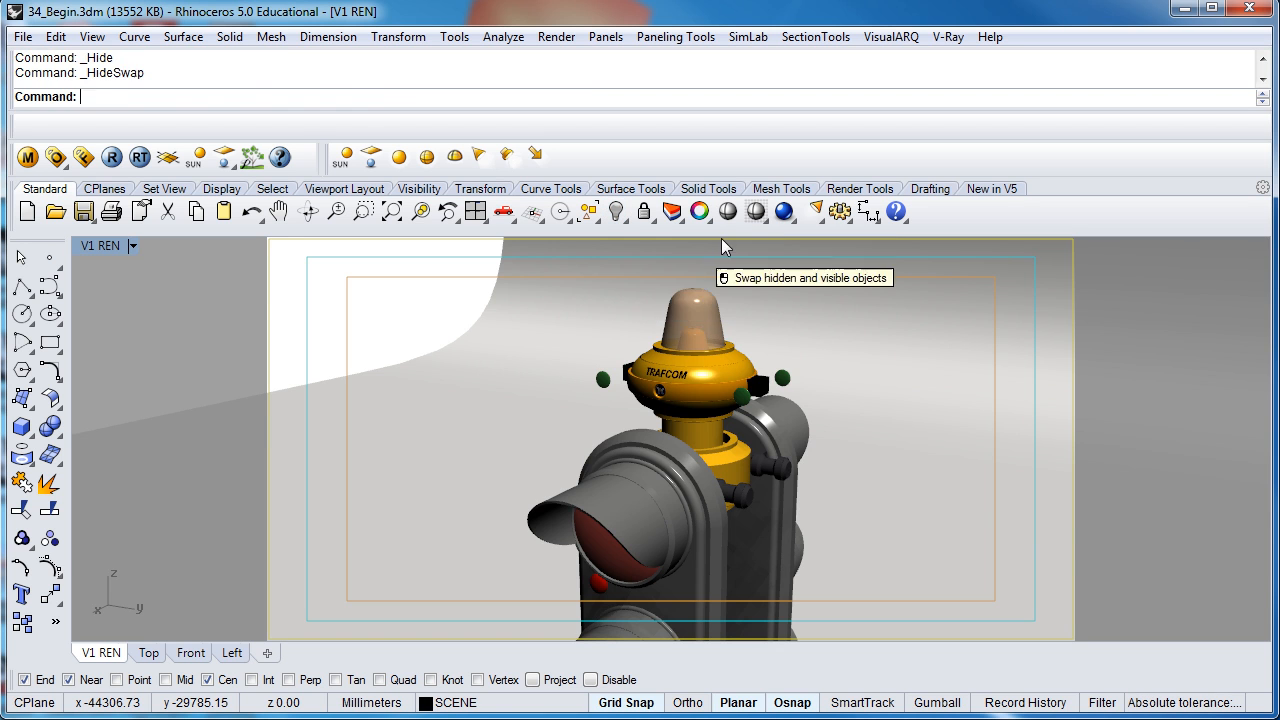
{"action": "left_click", "coordinate": [726, 248]}
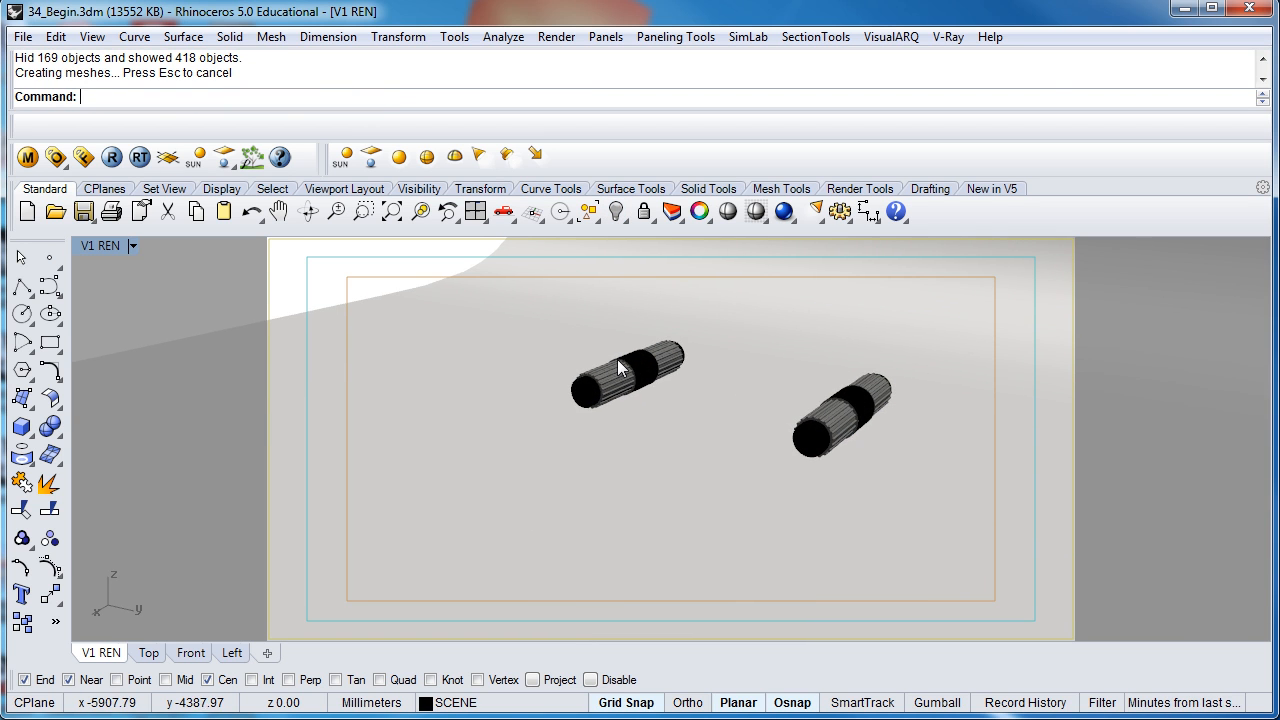
- Hide the group containing the solid dark centre and end pieces of the camera bodies
{"action": "left_click", "coordinate": [646, 363]}
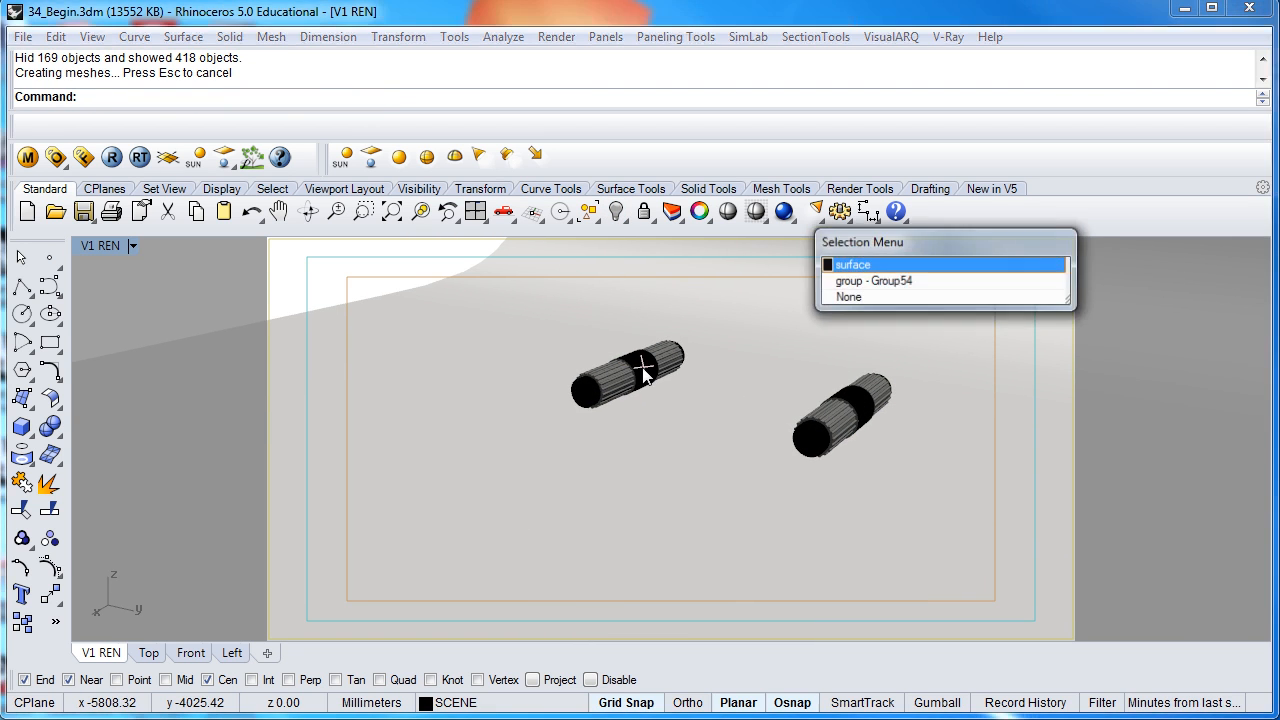
{"action": "left_click", "coordinate": [863, 282]}
{"action": "left_click", "coordinate": [616, 211]}
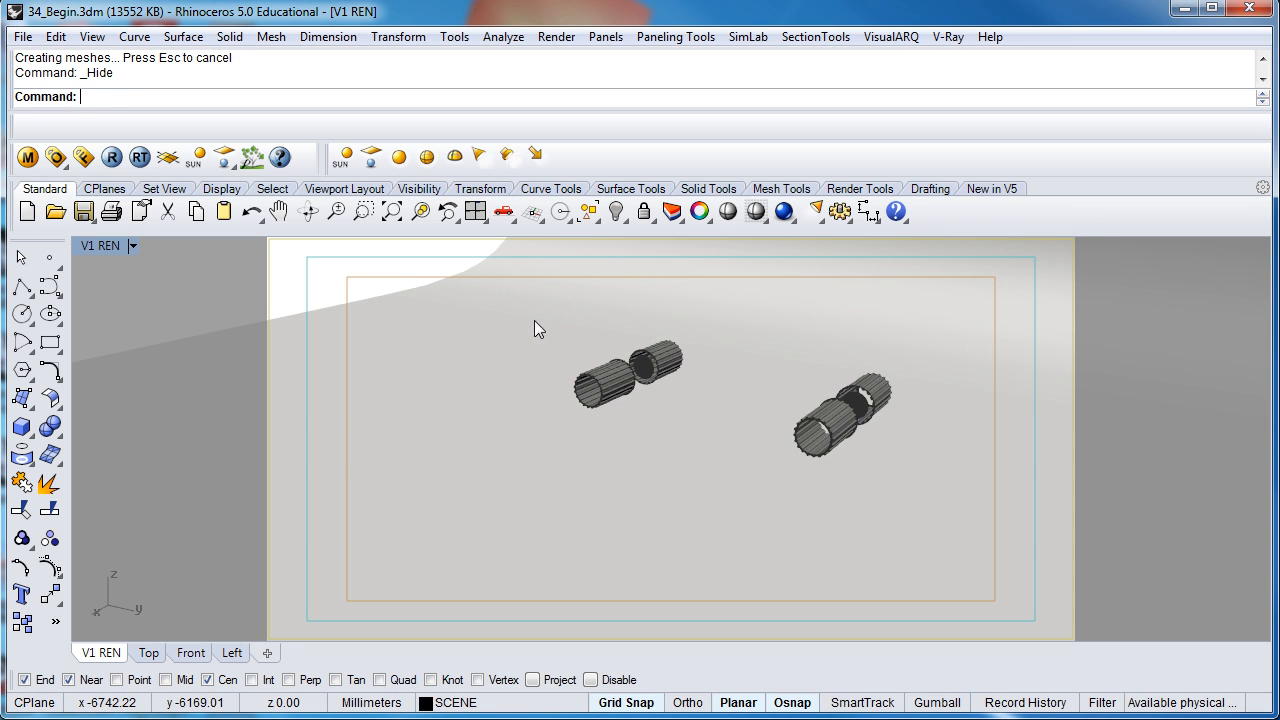
- Join all remaining ribbed camera-body surfaces into polysurfaces and check the joined pieces by selecting them
{"action": "left_click", "coordinate": [618, 380]}
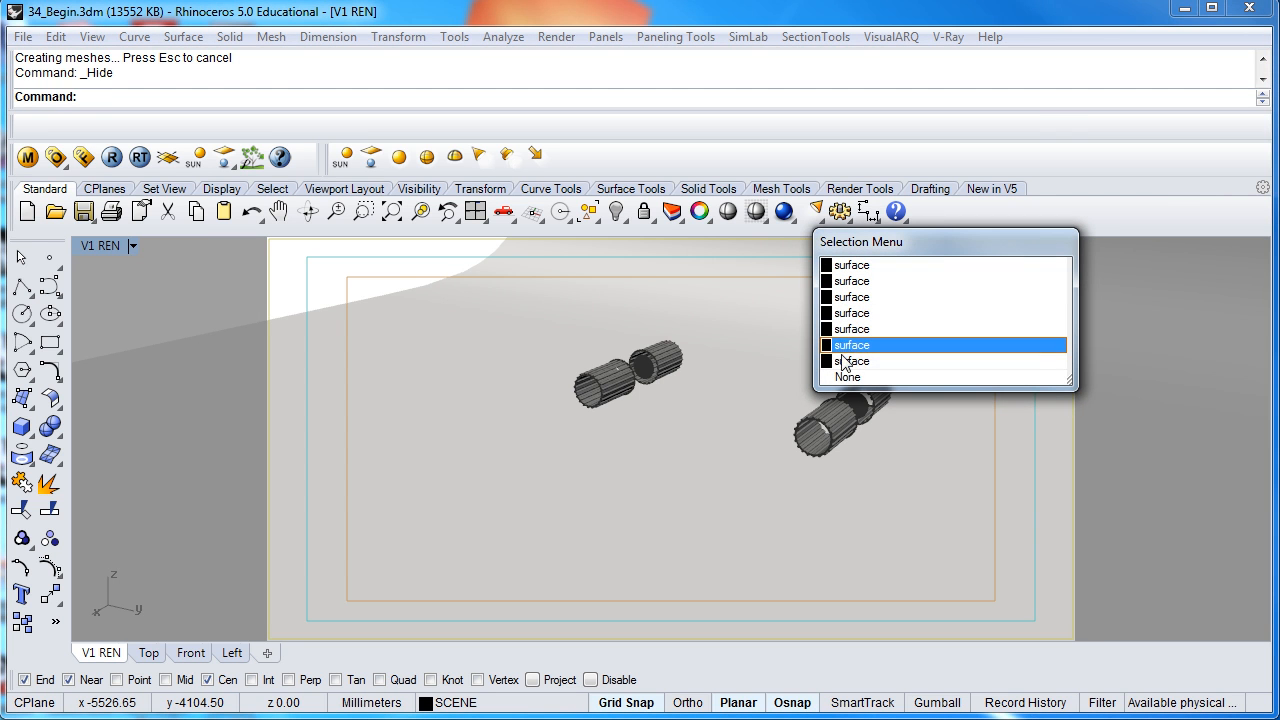
{"action": "left_click", "coordinate": [479, 311]}
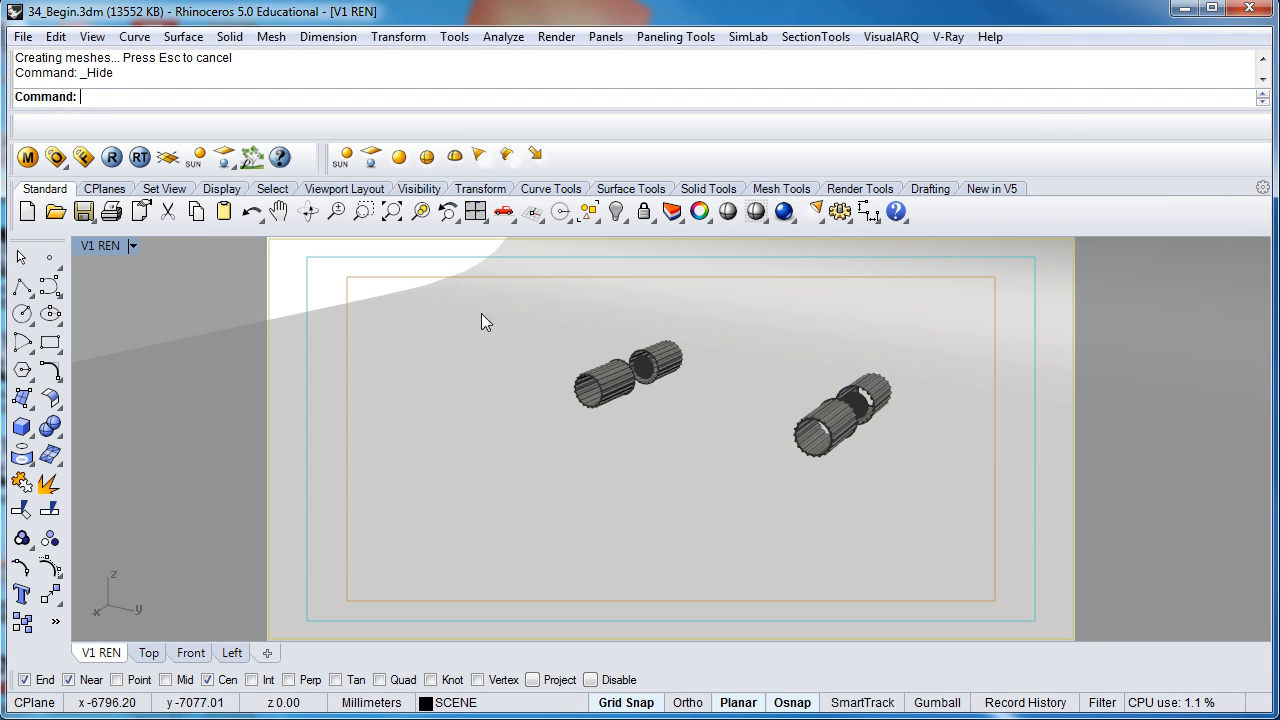
{"action": "left_click_drag", "start_coordinate": [500, 323], "coordinate": [943, 500]}
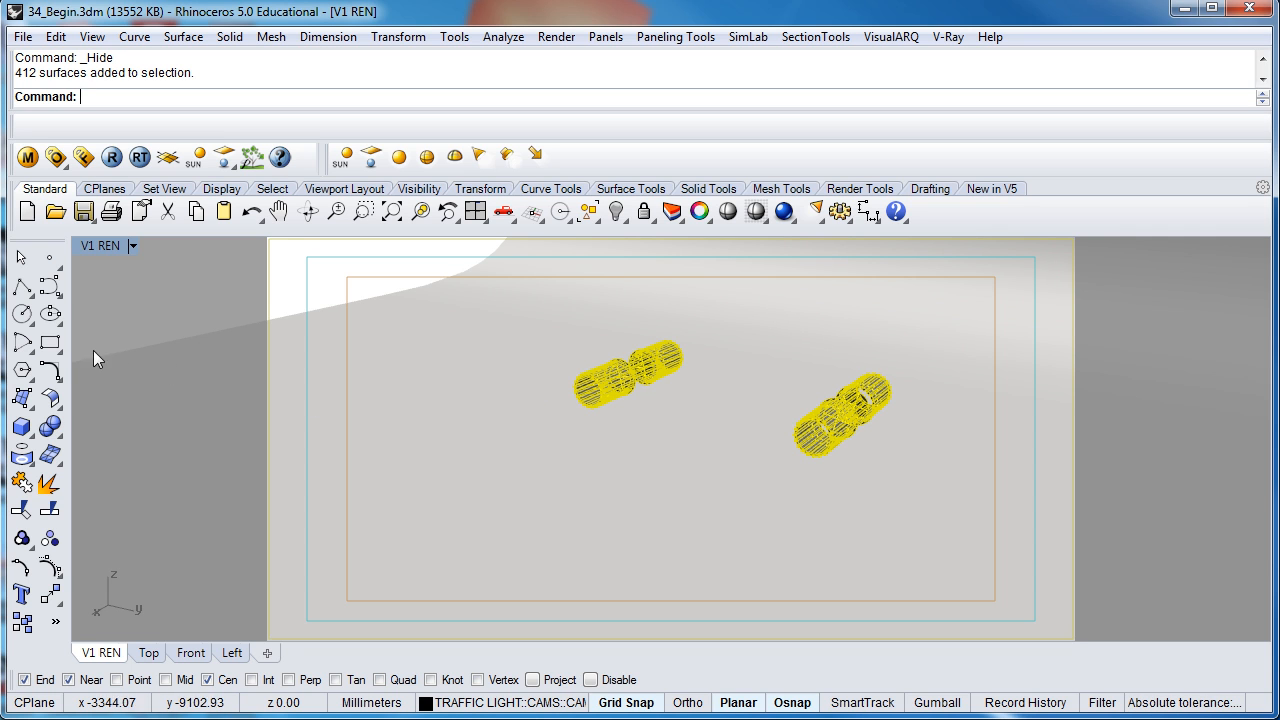
{"action": "left_click", "coordinate": [21, 482]}
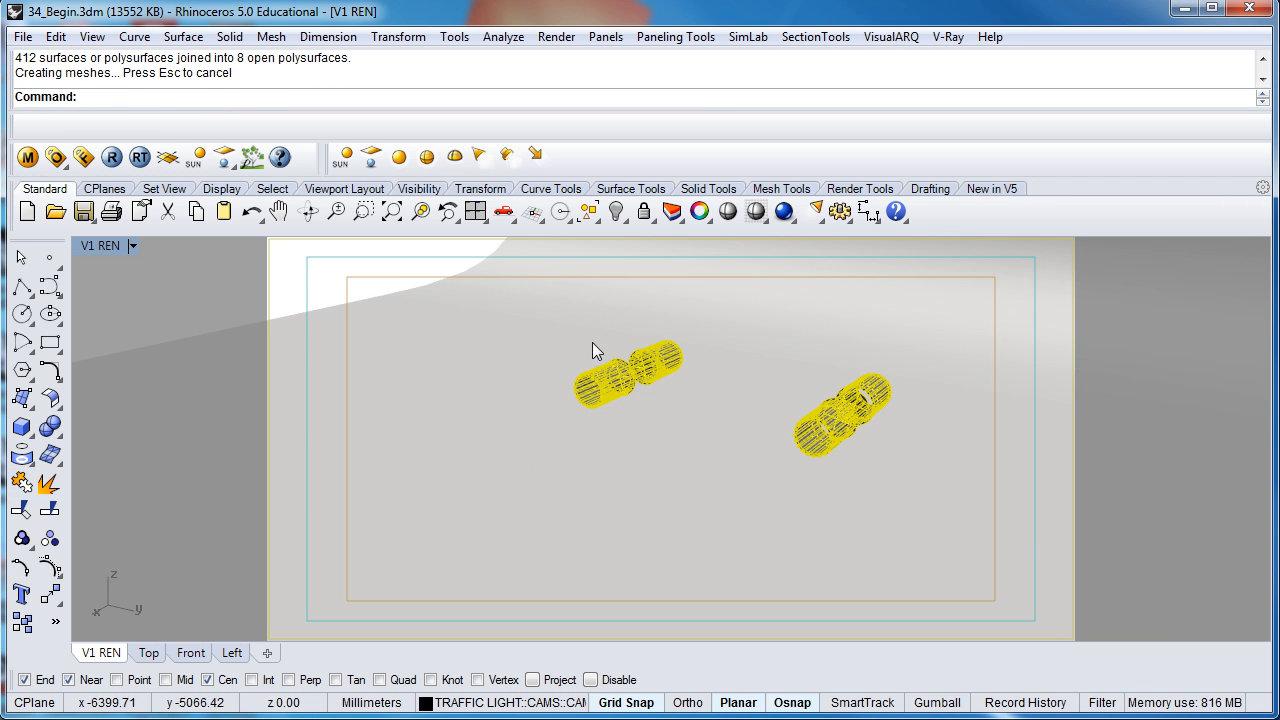
{"action": "left_click", "coordinate": [557, 334]}
{"action": "left_click", "coordinate": [592, 390]}
{"action": "left_click", "coordinate": [676, 362]}
{"action": "left_click", "coordinate": [823, 446]}
{"action": "left_click", "coordinate": [865, 394]}
{"action": "left_click", "coordinate": [877, 390]}
{"action": "key", "text": "Escape"}
- Show all hidden objects again and frame the whole traffic light from a low frontal angle
{"action": "left_click", "coordinate": [616, 212]}
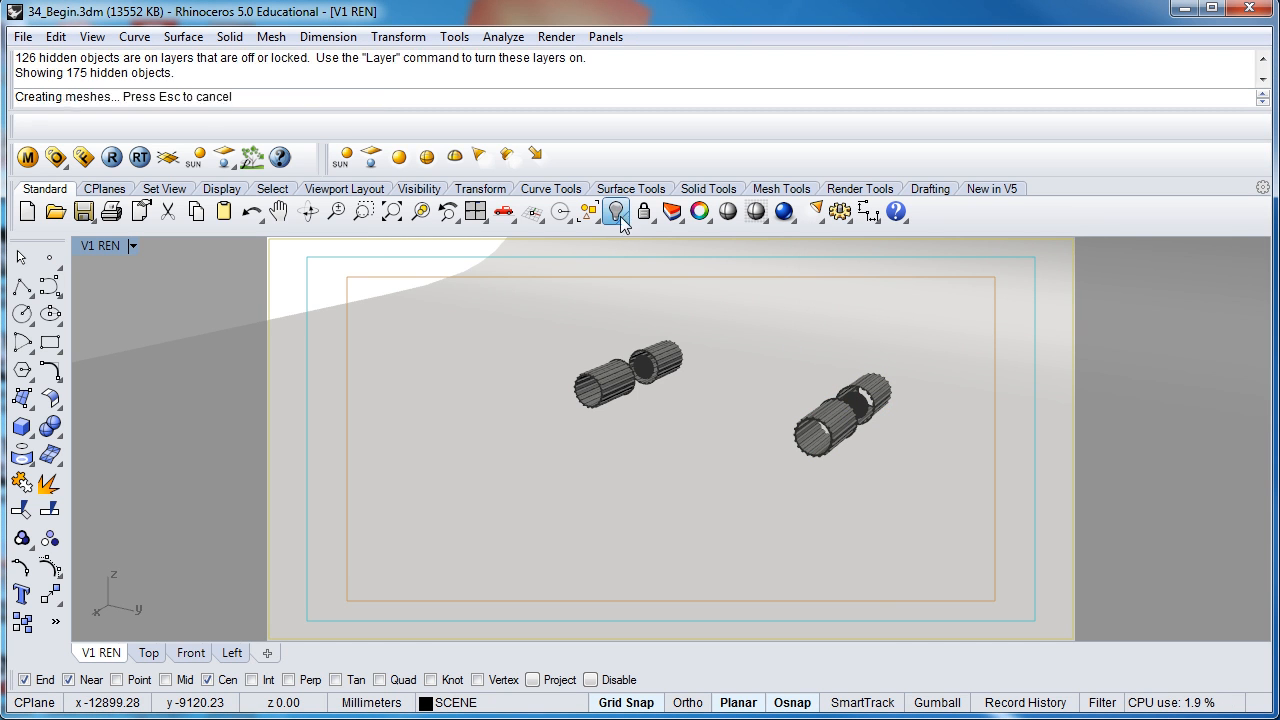
{"action": "scroll", "coordinate": [605, 340], "scroll_direction": "down", "scroll_amount": 3}
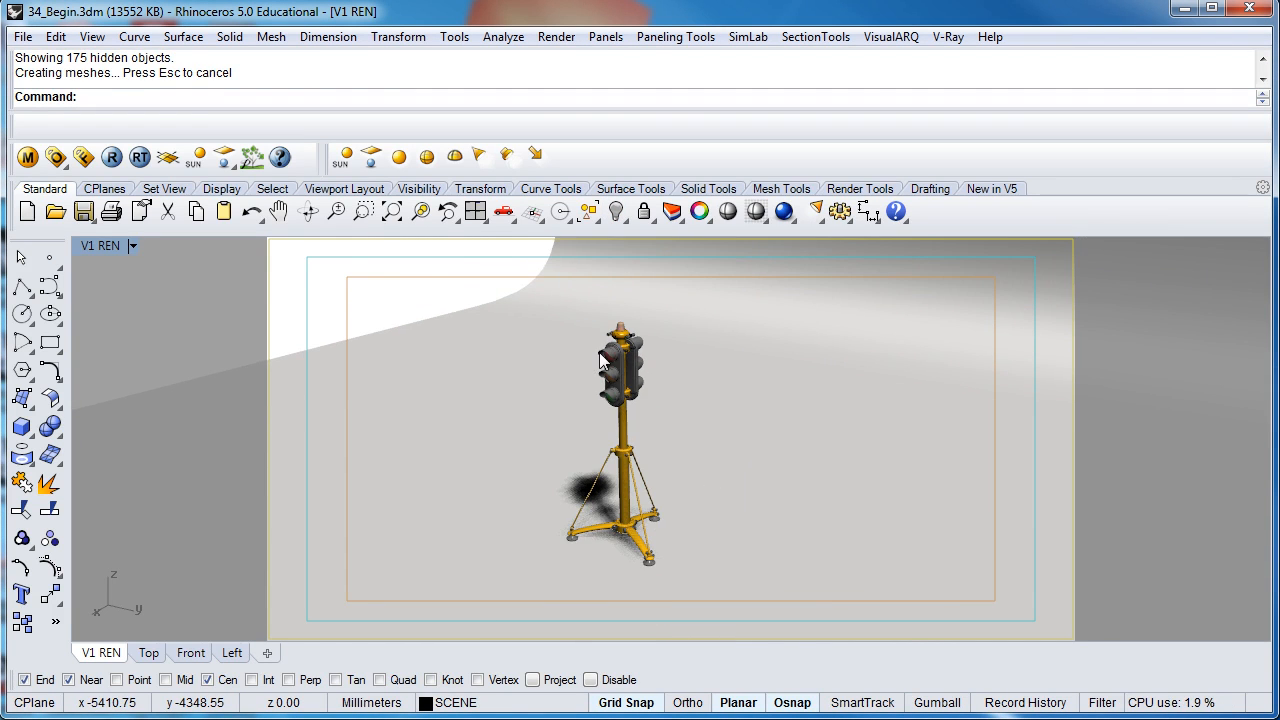
{"action": "right_click_drag", "start_coordinate": [589, 412], "coordinate": [851, 394]}
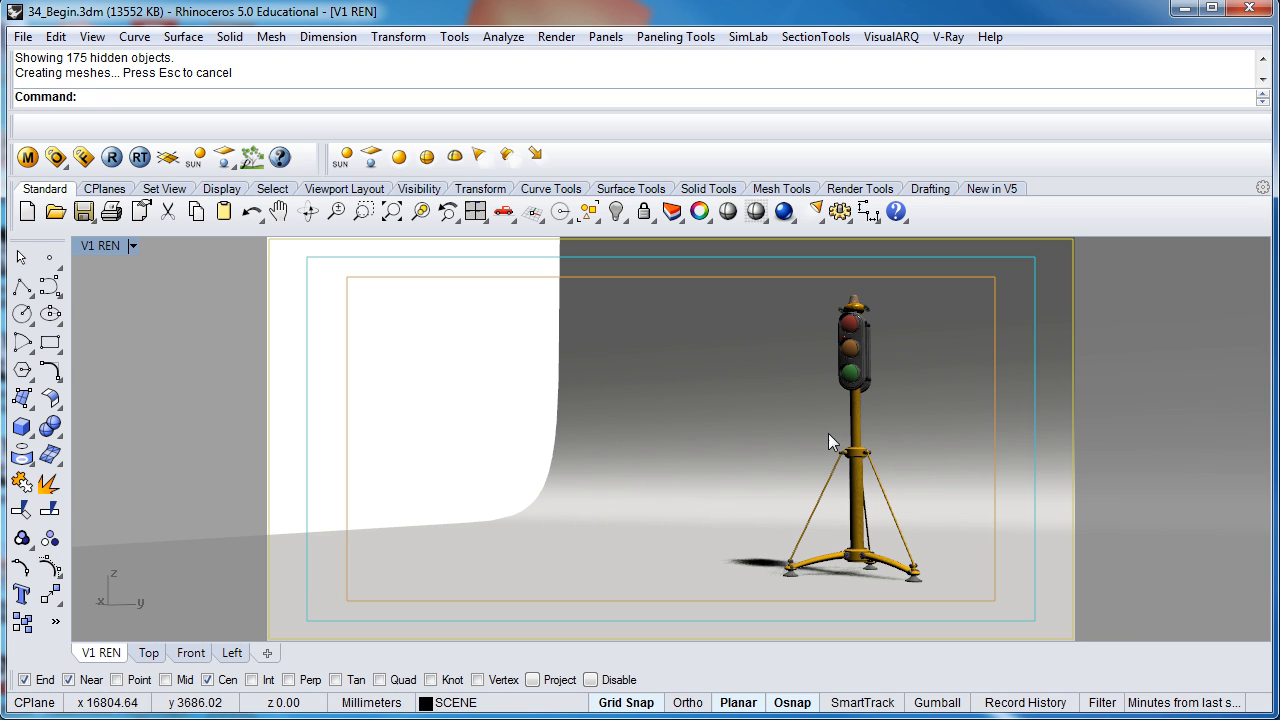
{"action": "left_click", "coordinate": [858, 415]}
{"action": "left_click", "coordinate": [402, 369]}
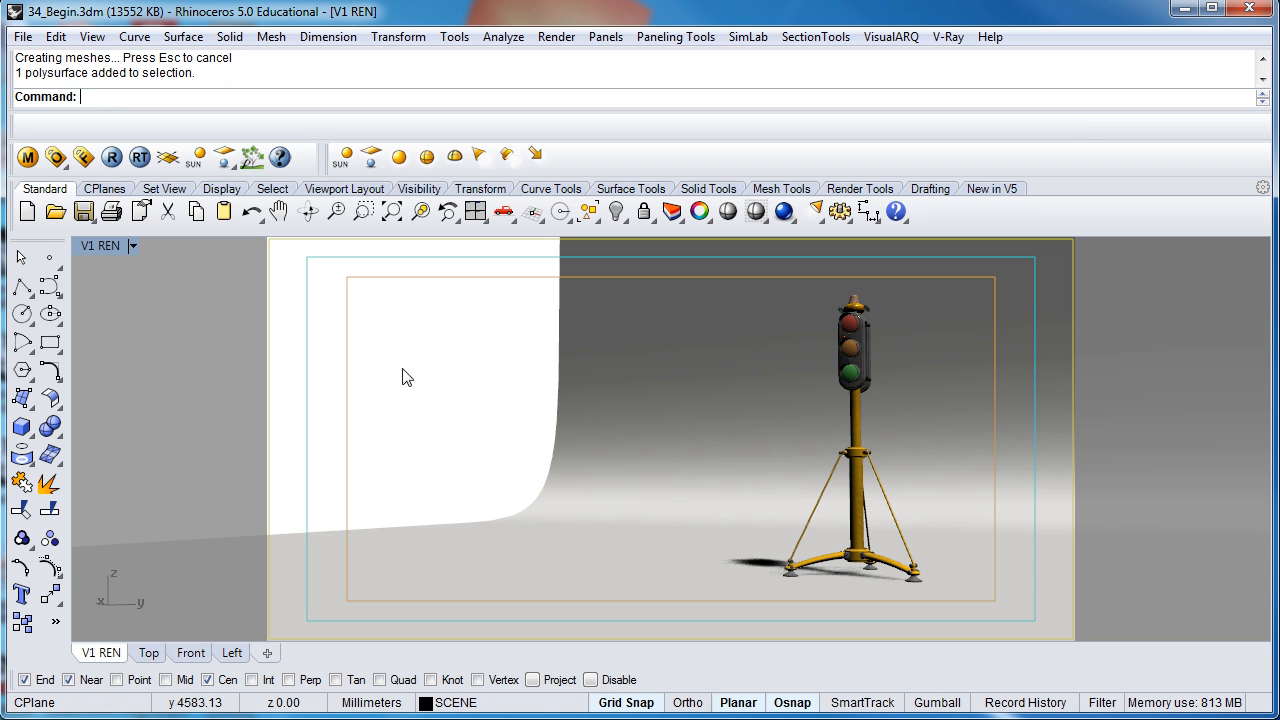
- Switch to the four-viewport layout and group the signal heads, warning light and upper pole in the Front view
{"action": "double_click", "coordinate": [106, 248]}
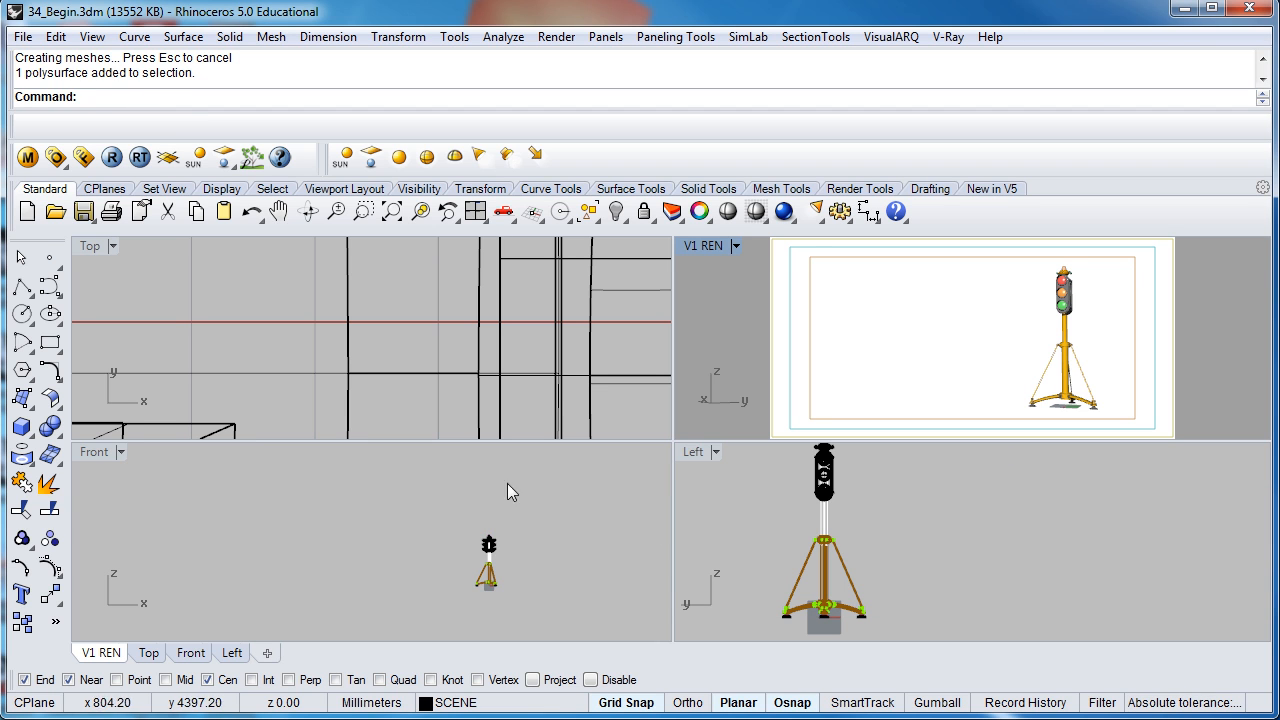
{"action": "left_click", "coordinate": [485, 566]}
{"action": "scroll", "coordinate": [490, 560], "scroll_direction": "up", "scroll_amount": 5}
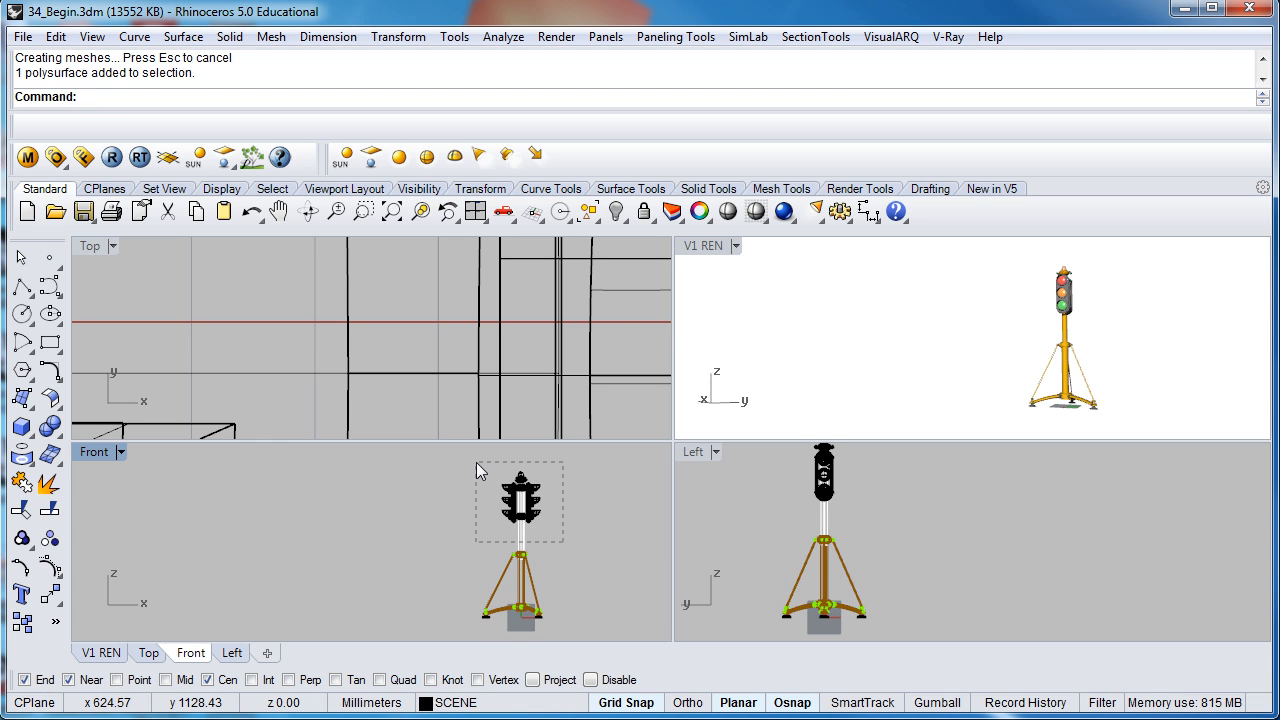
{"action": "left_click_drag", "start_coordinate": [476, 462], "coordinate": [476, 462]}
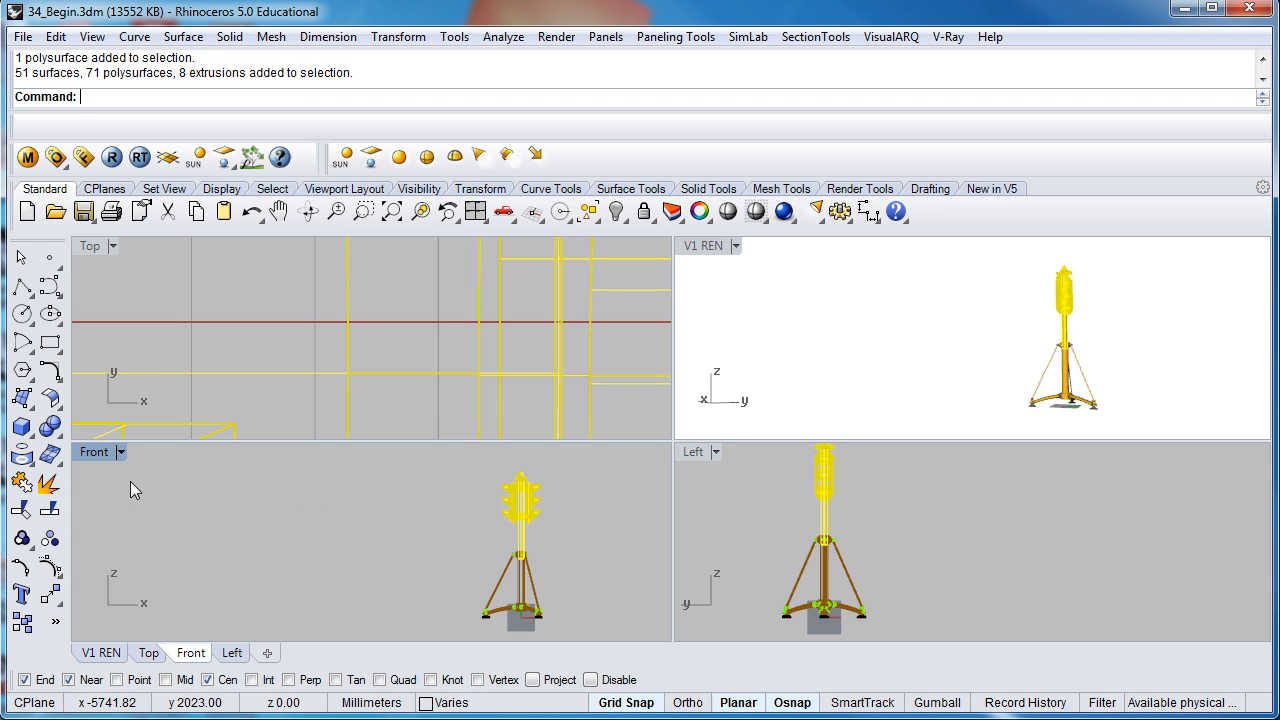
{"action": "left_click", "coordinate": [22, 538]}
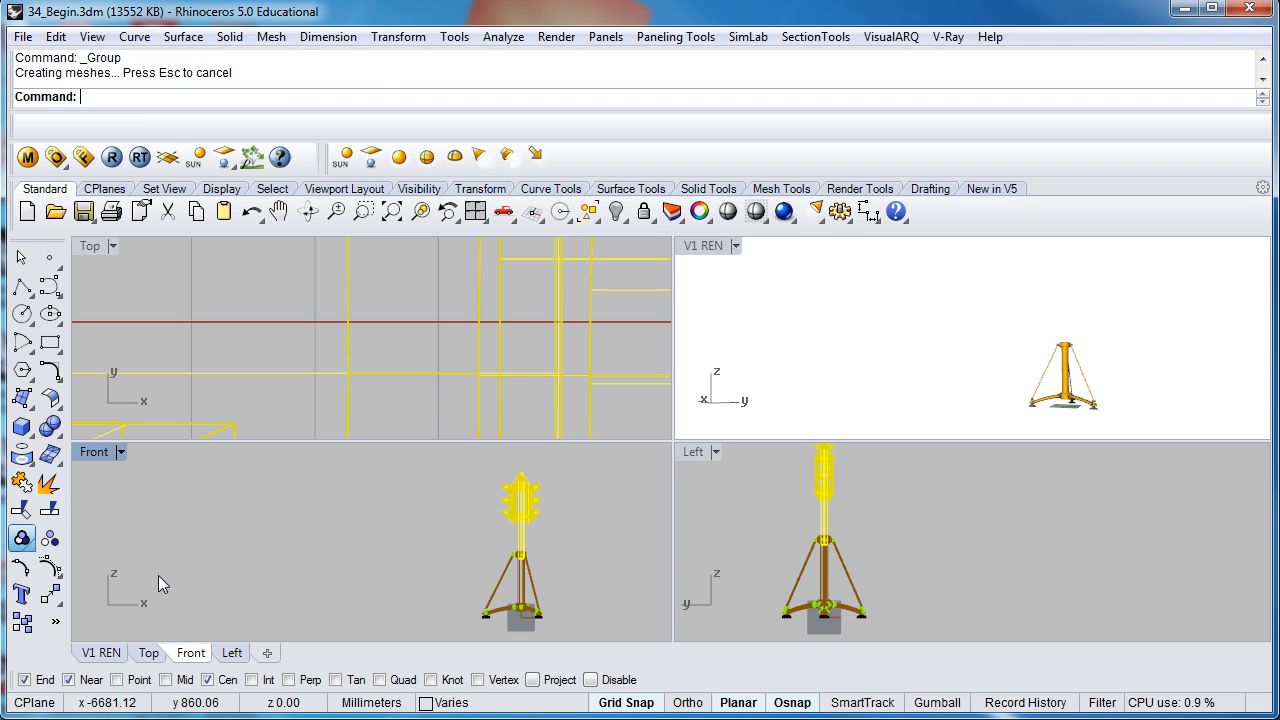
{"action": "right_click_drag", "start_coordinate": [393, 587], "coordinate": [379, 540]}
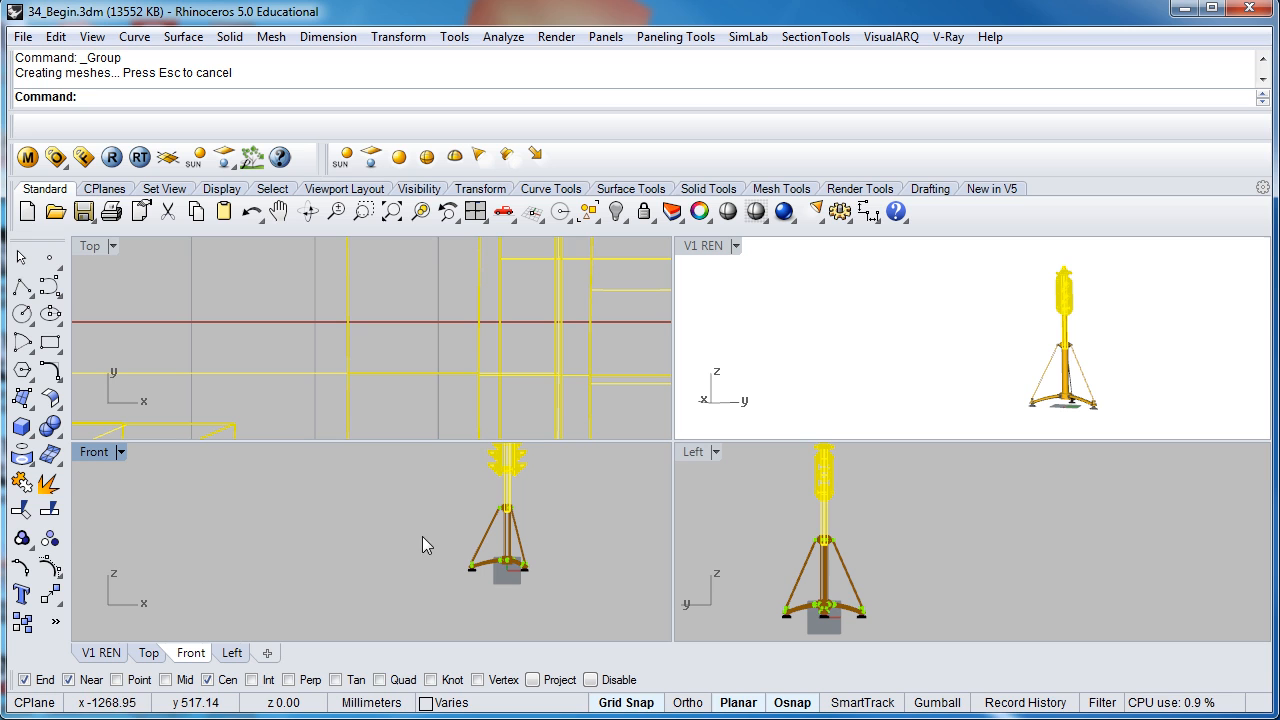
{"action": "left_click", "coordinate": [595, 618]}
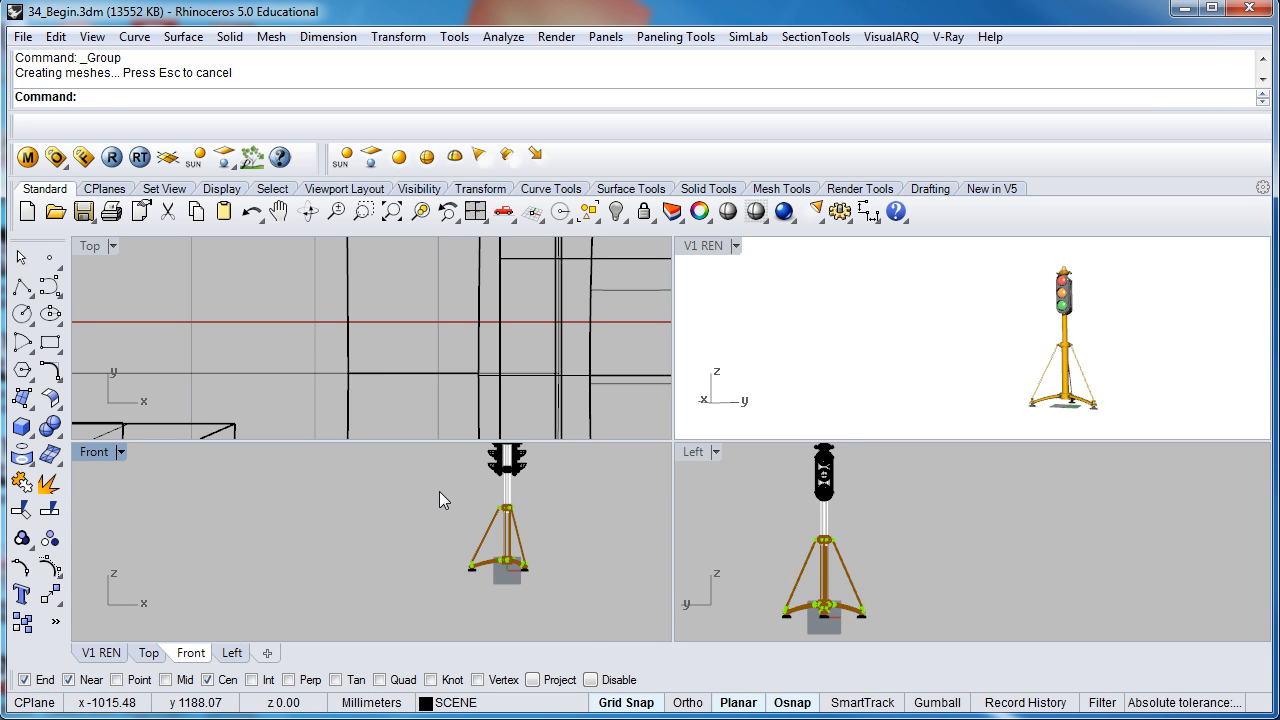
- Group all parts of the tripod base in the Front view
{"action": "left_click_drag", "start_coordinate": [439, 491], "coordinate": [556, 599]}
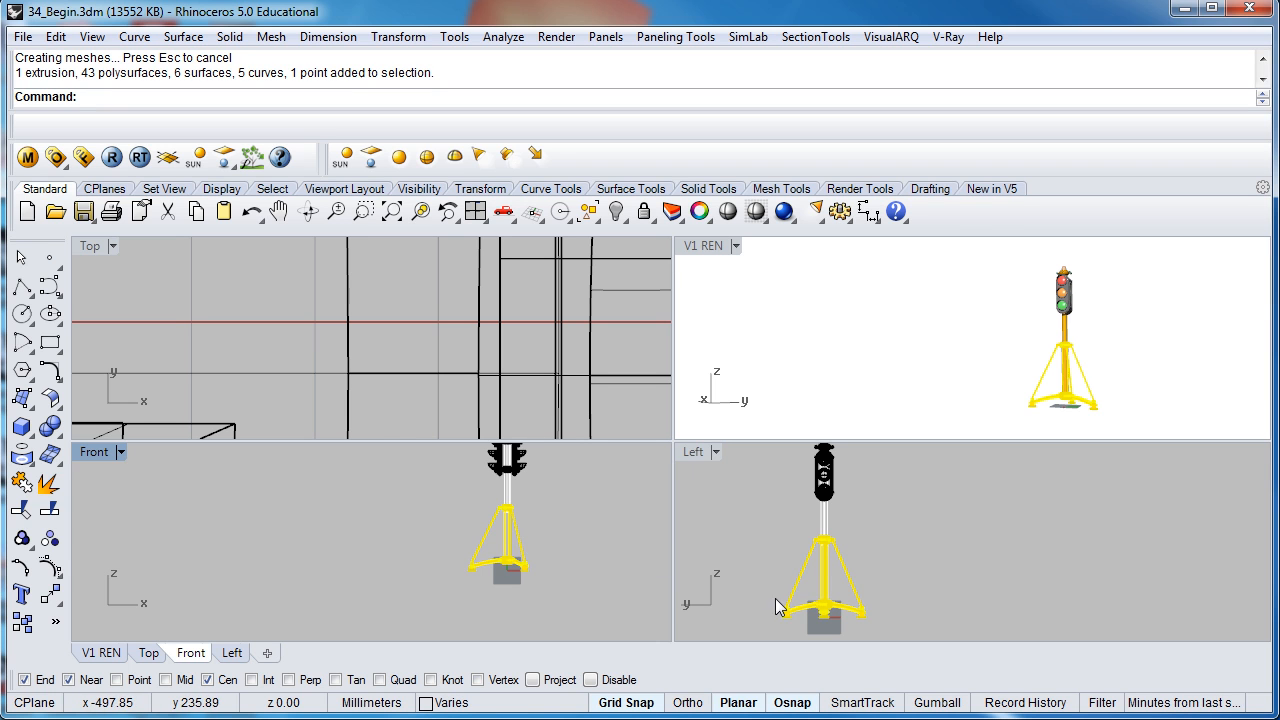
{"action": "left_click", "coordinate": [24, 540]}
{"action": "left_click", "coordinate": [410, 557]}
- Copy the whole traffic light about 1389 mm along negative X in the Front view with Ortho on
{"action": "right_click_drag", "start_coordinate": [479, 539], "coordinate": [543, 562]}
{"action": "scroll", "coordinate": [543, 562], "scroll_direction": "down", "scroll_amount": 4}
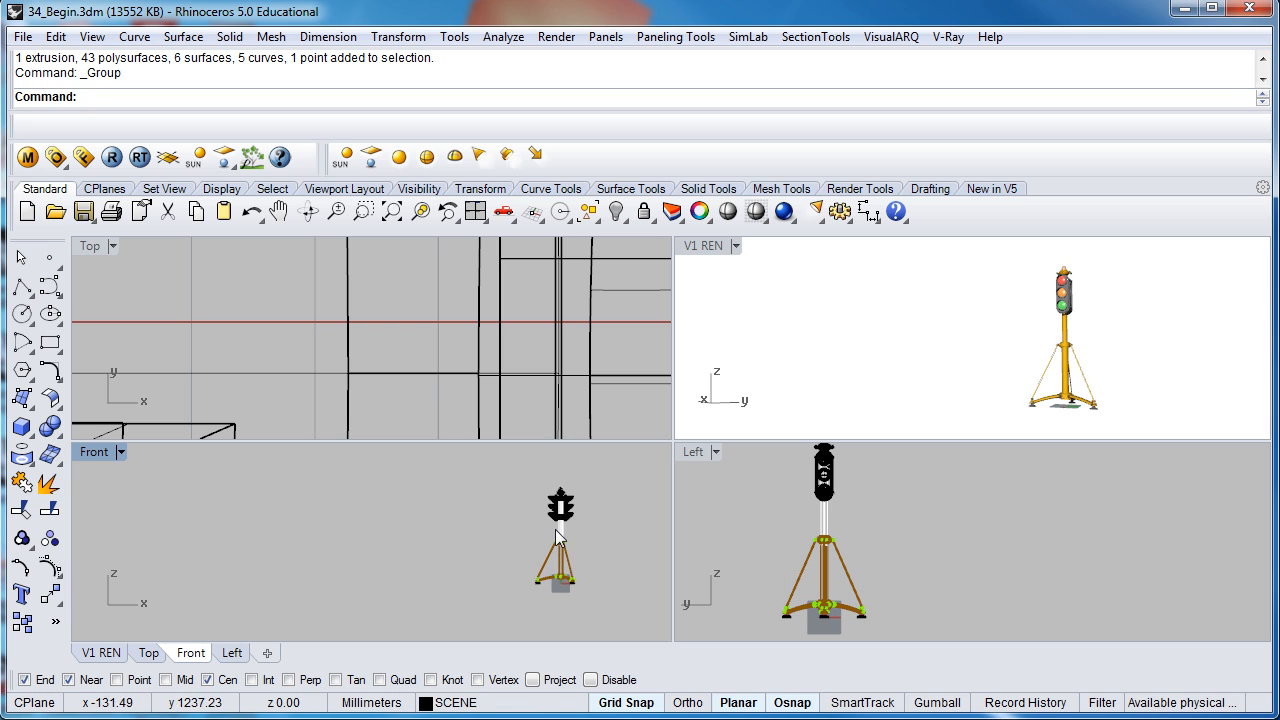
{"action": "left_click_drag", "start_coordinate": [514, 478], "coordinate": [593, 605]}
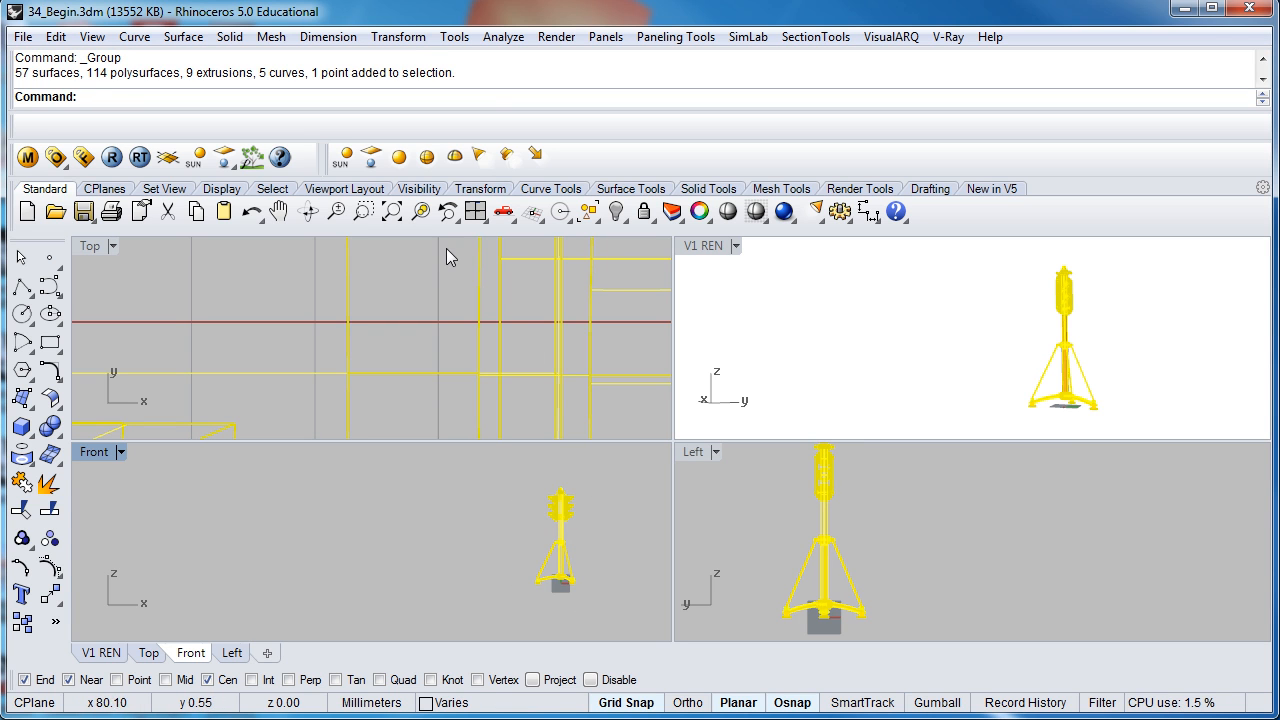
{"action": "left_click", "coordinate": [392, 212]}
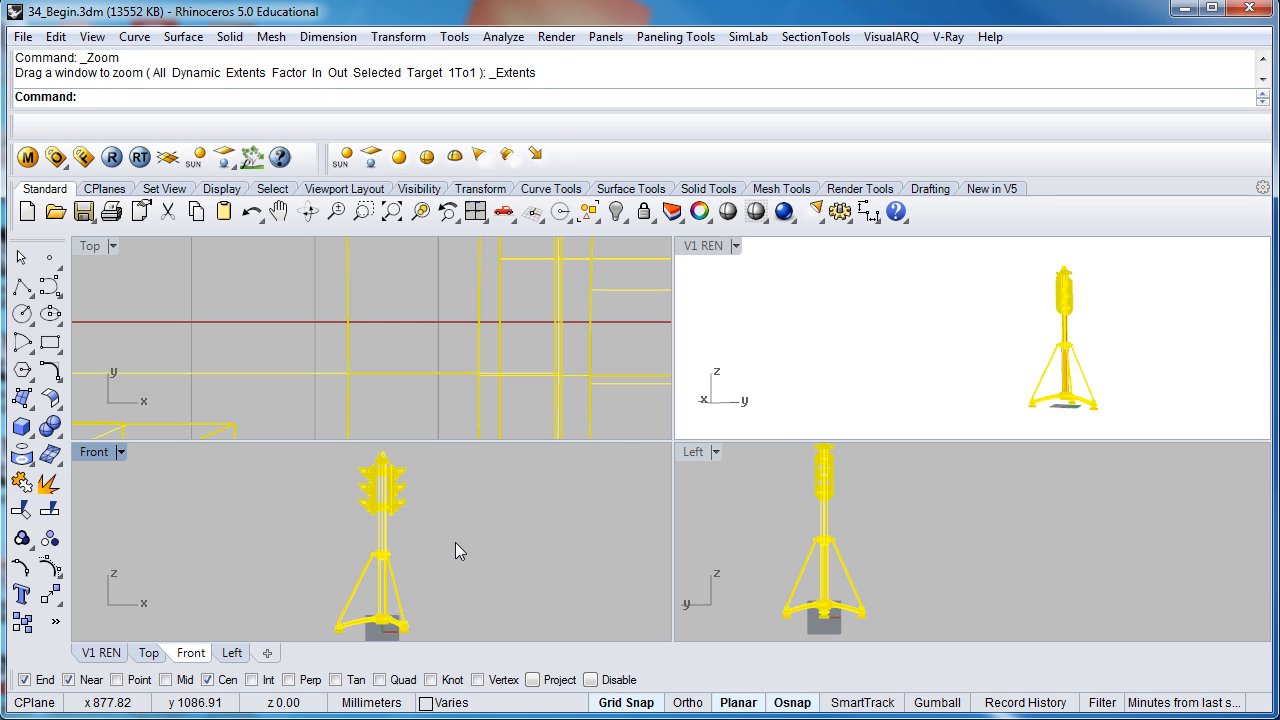
{"action": "right_click", "coordinate": [392, 212]}
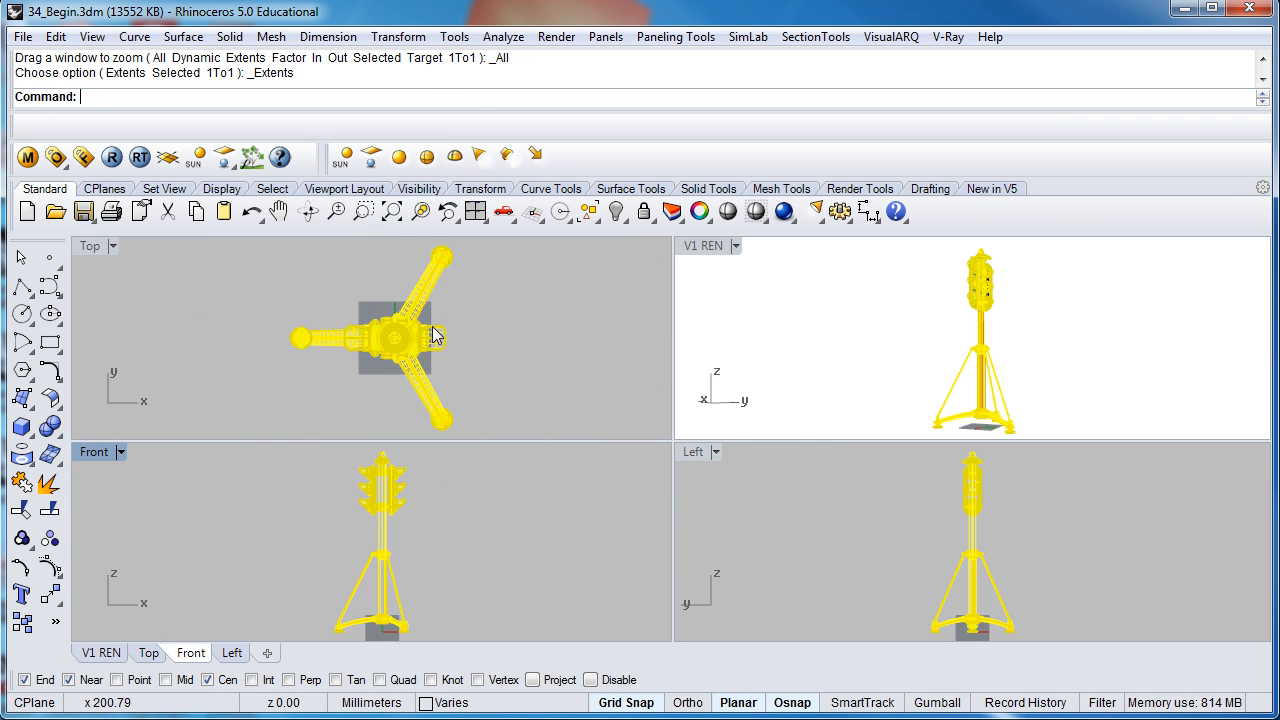
{"action": "scroll", "coordinate": [435, 335], "scroll_direction": "down", "scroll_amount": 3}
{"action": "right_click_drag", "start_coordinate": [362, 552], "coordinate": [455, 549]}
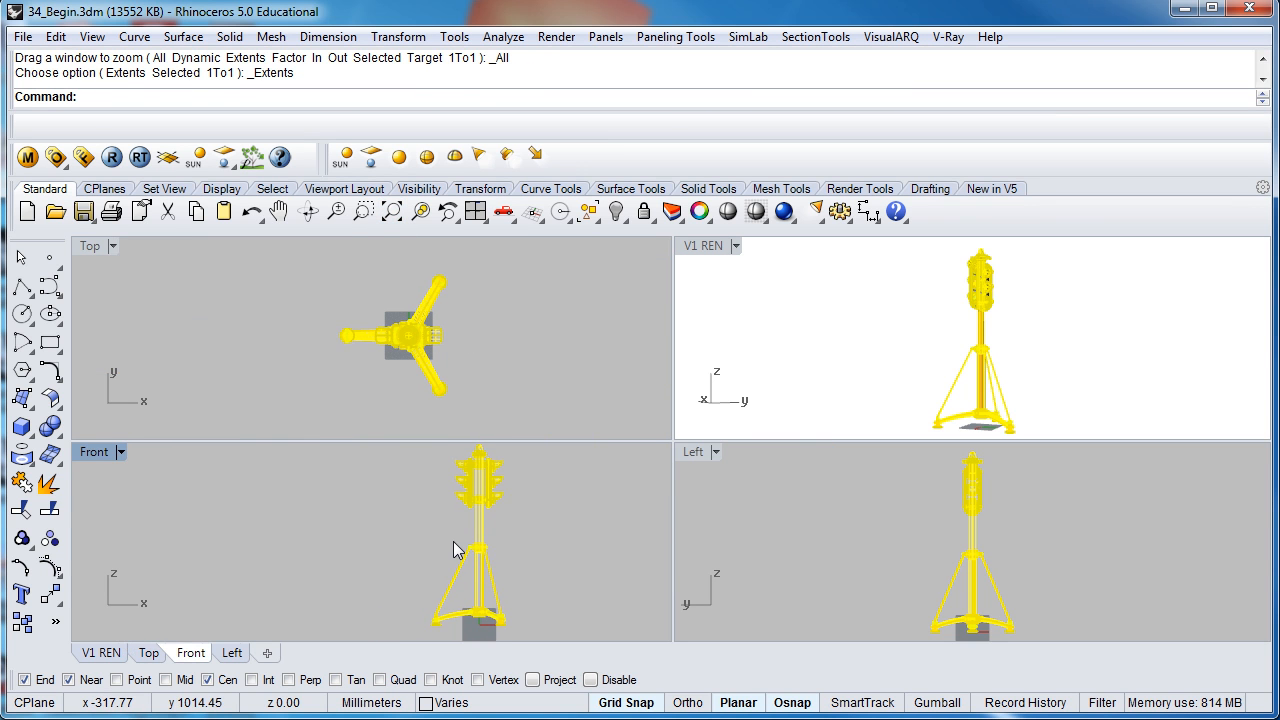
{"action": "left_click", "coordinate": [398, 37]}
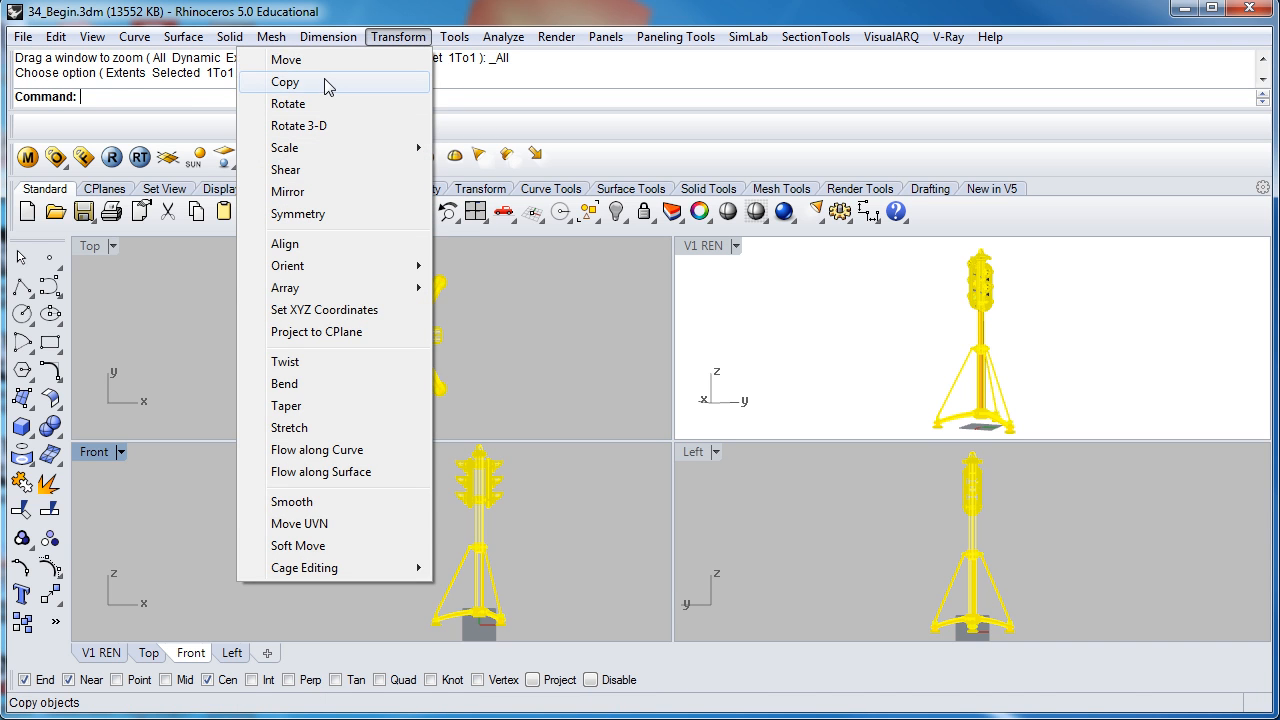
{"action": "left_click", "coordinate": [328, 88]}
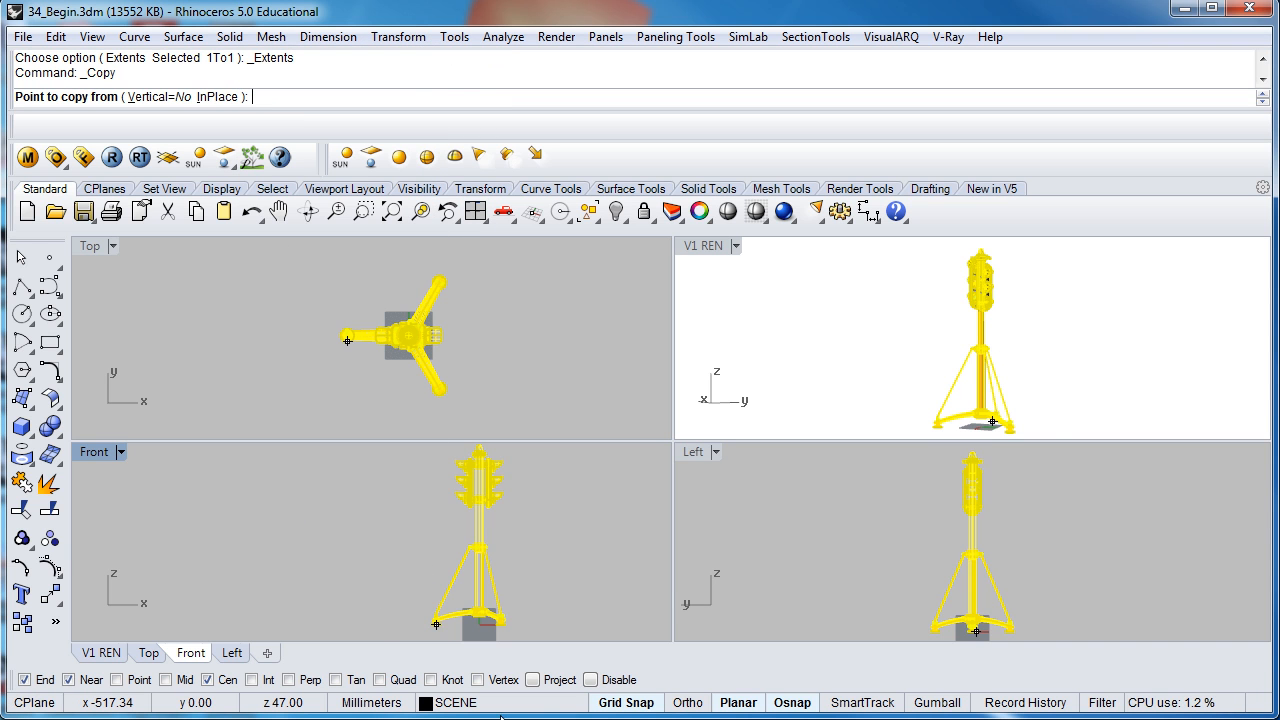
{"action": "left_click", "coordinate": [688, 703]}
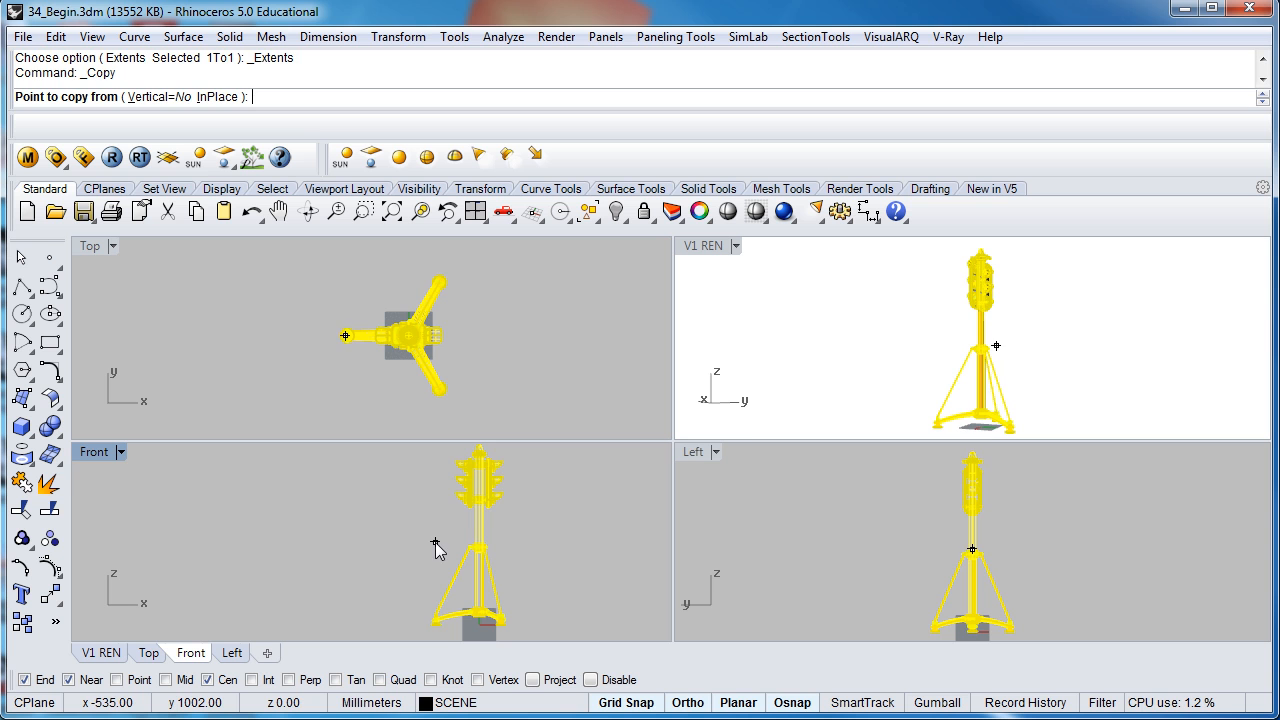
{"action": "left_click", "coordinate": [435, 542]}
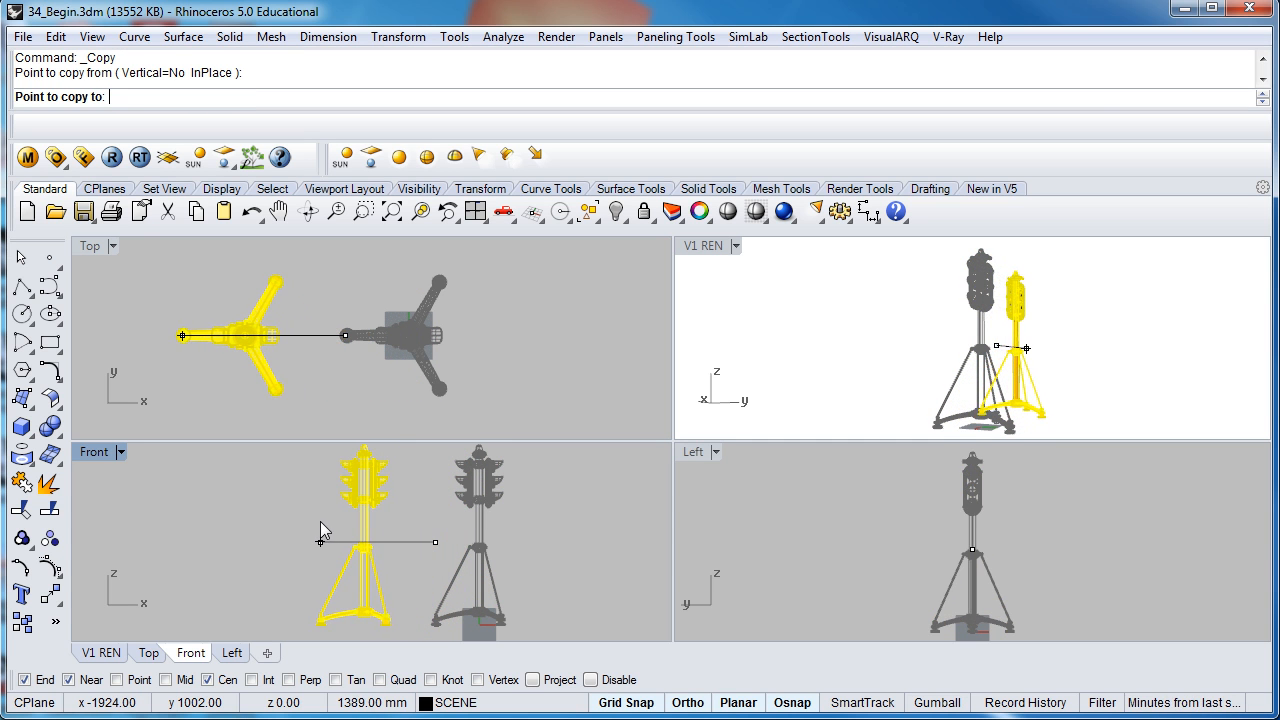
{"action": "left_click", "coordinate": [320, 521]}
{"action": "key", "text": "Return"}
{"action": "right_click_drag", "start_coordinate": [327, 528], "coordinate": [381, 531]}
{"action": "scroll", "coordinate": [401, 529], "scroll_direction": "up", "scroll_amount": 2}
{"action": "scroll", "coordinate": [406, 525], "scroll_direction": "down", "scroll_amount": 2}
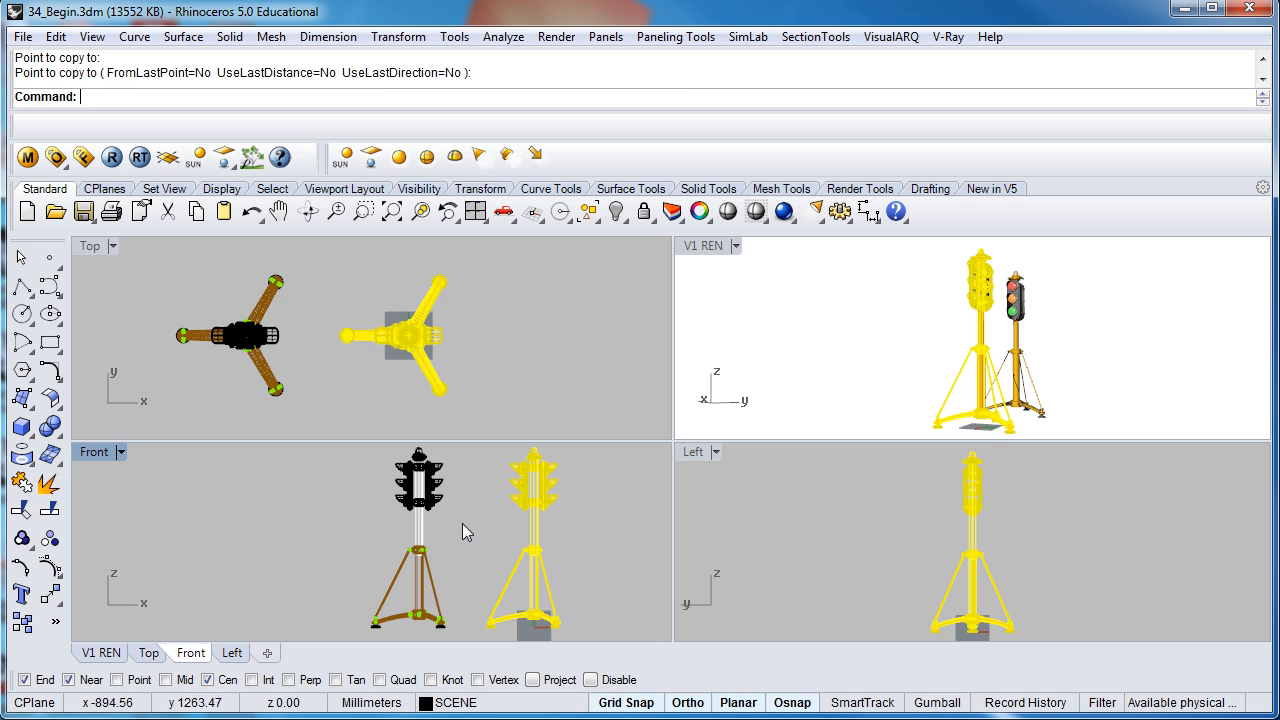
{"action": "key", "text": "Escape"}
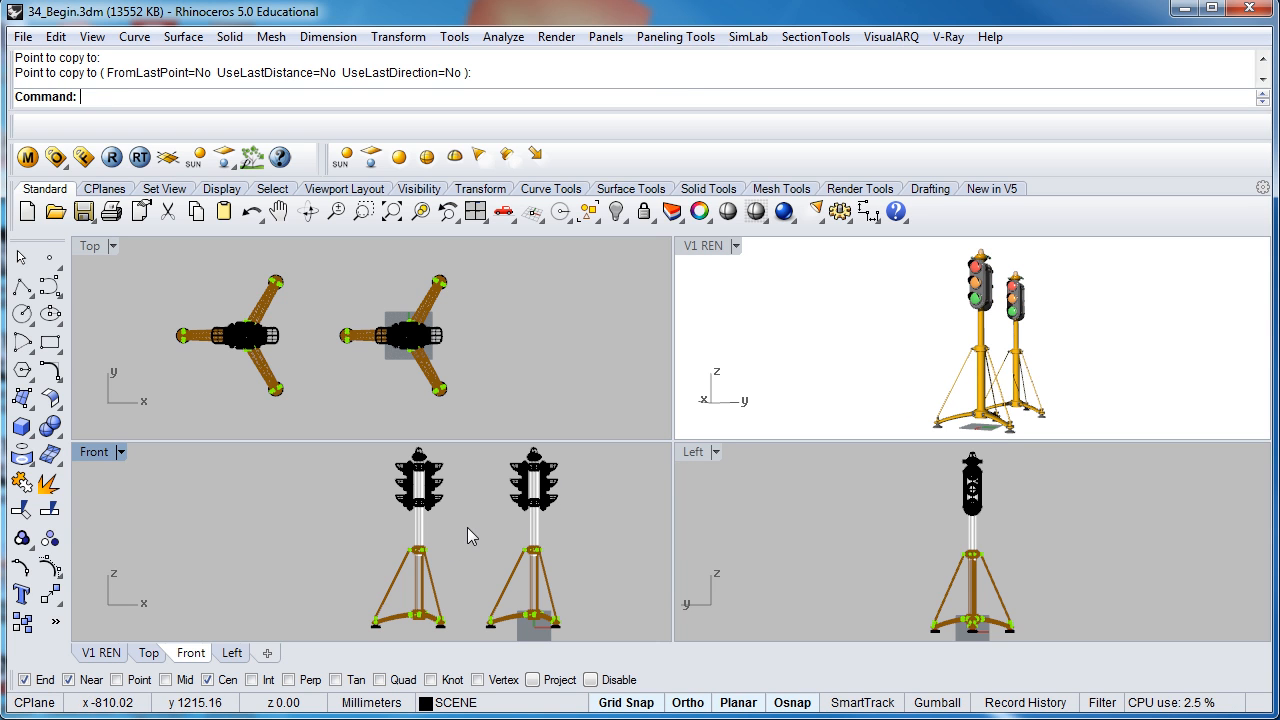
- Lower the copied light's signal heads and upper pole straight down until the heads sit just above the tripod collar
{"action": "left_click_drag", "start_coordinate": [467, 527], "coordinate": [363, 447]}
{"action": "scroll", "coordinate": [407, 514], "scroll_direction": "up", "scroll_amount": 4}
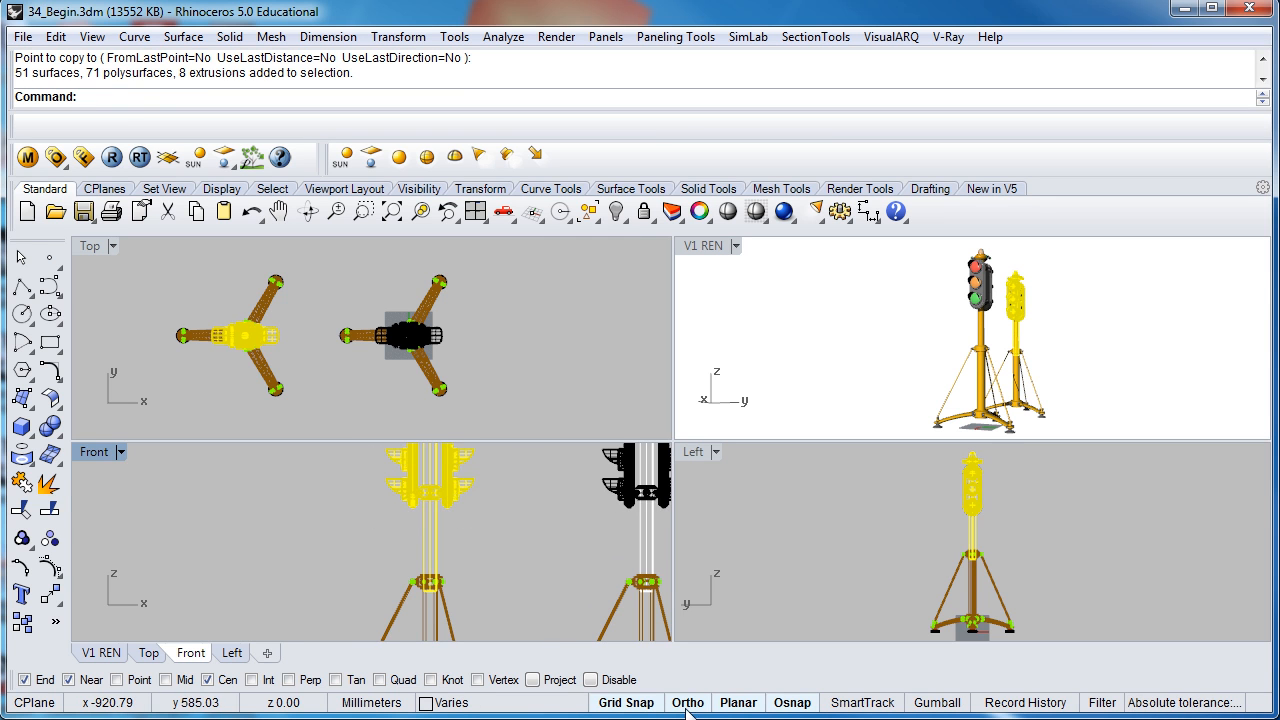
{"action": "scroll", "coordinate": [453, 513], "scroll_direction": "up", "scroll_amount": 4}
{"action": "left_click_drag", "start_coordinate": [415, 485], "coordinate": [416, 575]}
{"action": "right_click_drag", "start_coordinate": [419, 573], "coordinate": [441, 502]}
{"action": "scroll", "coordinate": [441, 502], "scroll_direction": "up", "scroll_amount": 2}
{"action": "left_click_drag", "start_coordinate": [444, 501], "coordinate": [447, 592]}
{"action": "right_click_drag", "start_coordinate": [448, 589], "coordinate": [460, 519]}
{"action": "left_click_drag", "start_coordinate": [458, 505], "coordinate": [460, 584]}
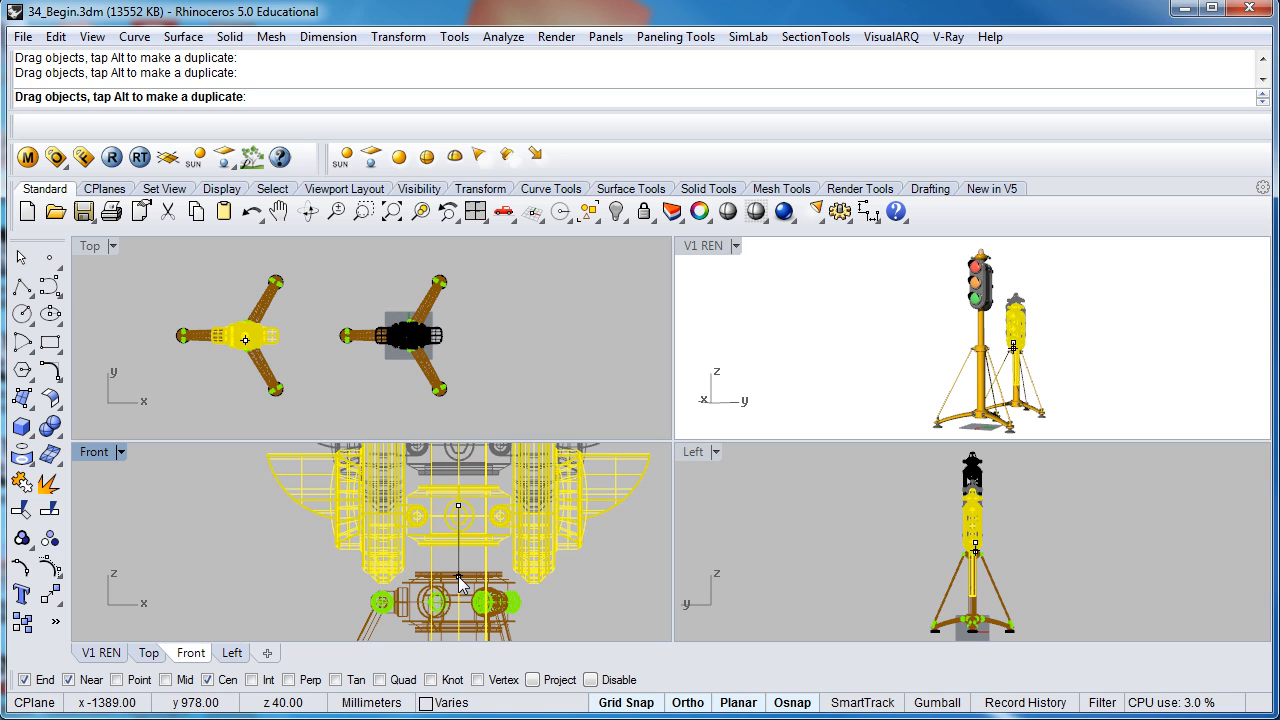
{"action": "scroll", "coordinate": [460, 577], "scroll_direction": "down", "scroll_amount": 3}
{"action": "scroll", "coordinate": [460, 577], "scroll_direction": "down", "scroll_amount": 5}
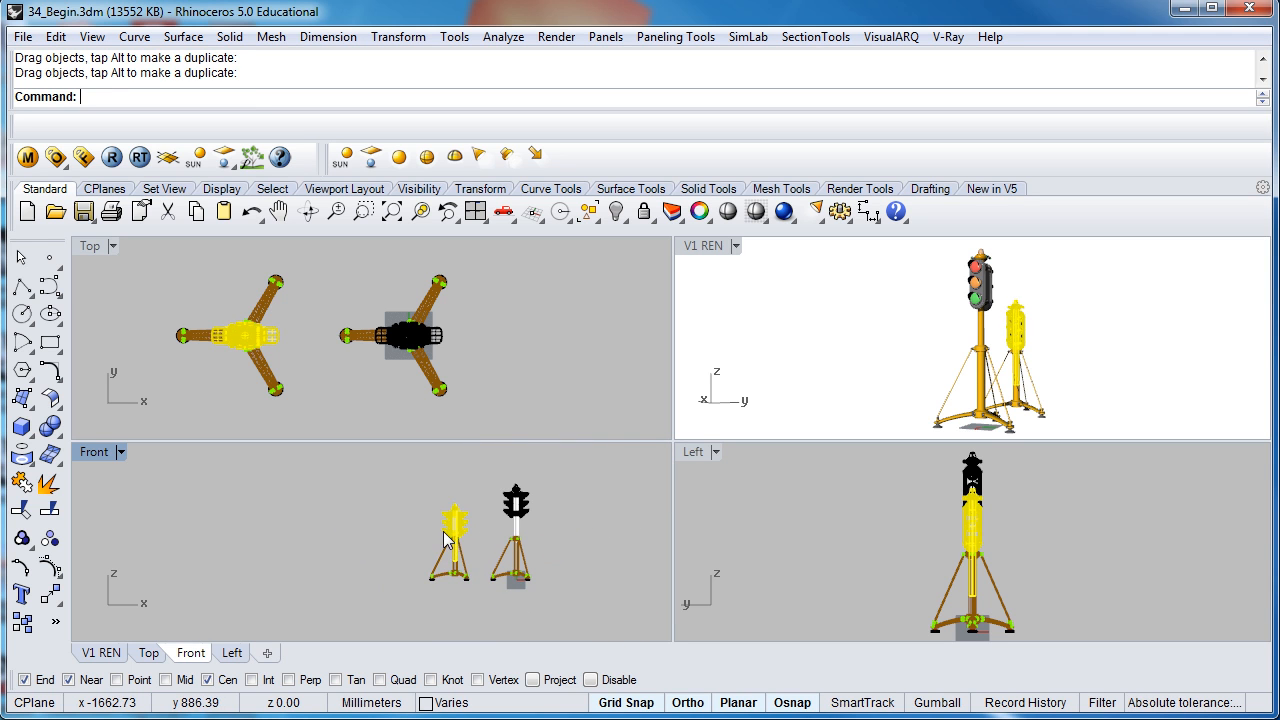
- Group the shortened traffic light and move it well clear of the original along positive X in the Top view
{"action": "left_click_drag", "start_coordinate": [413, 488], "coordinate": [479, 597]}
{"action": "left_click", "coordinate": [49, 543]}
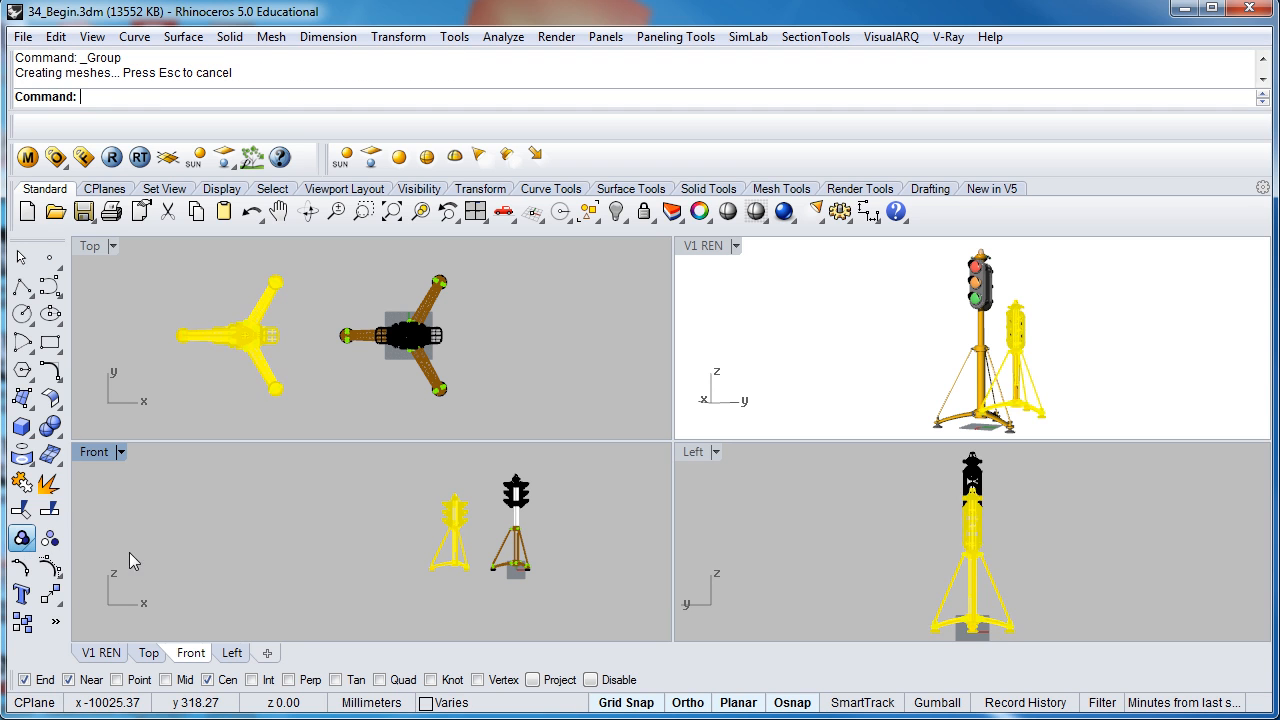
{"action": "scroll", "coordinate": [251, 360], "scroll_direction": "down", "scroll_amount": 3}
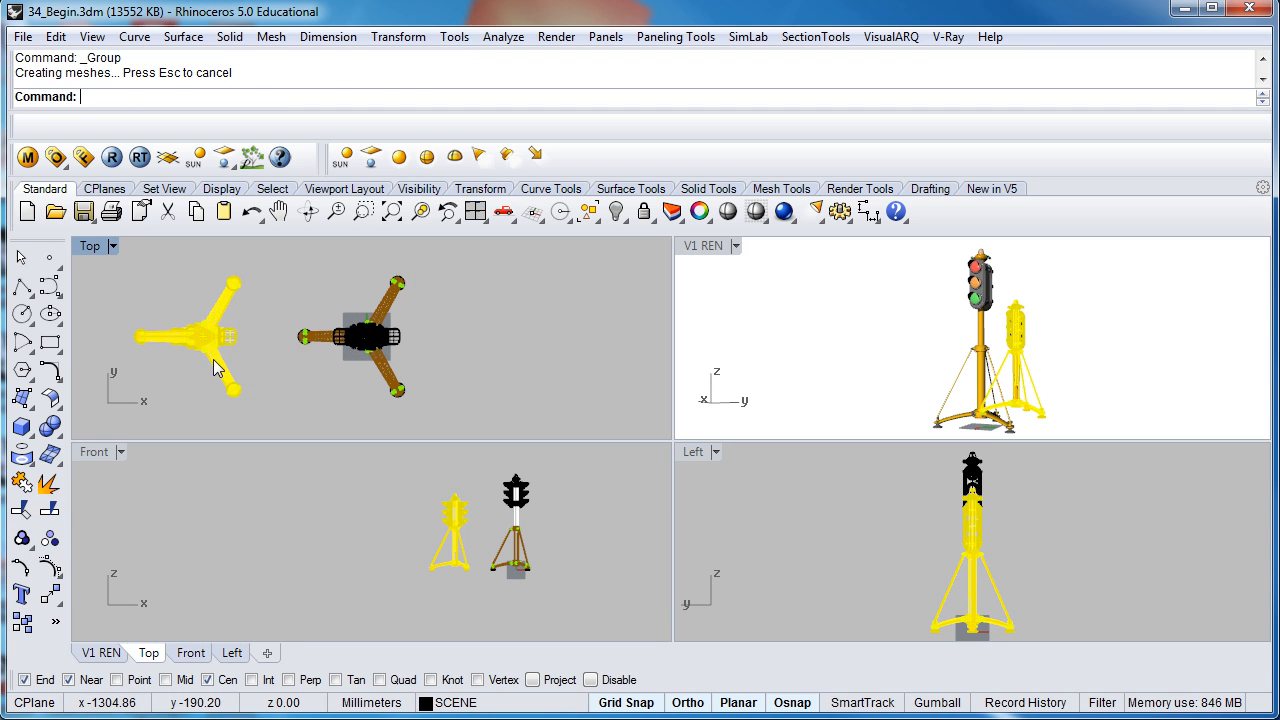
{"action": "left_click_drag", "start_coordinate": [215, 362], "coordinate": [516, 376]}
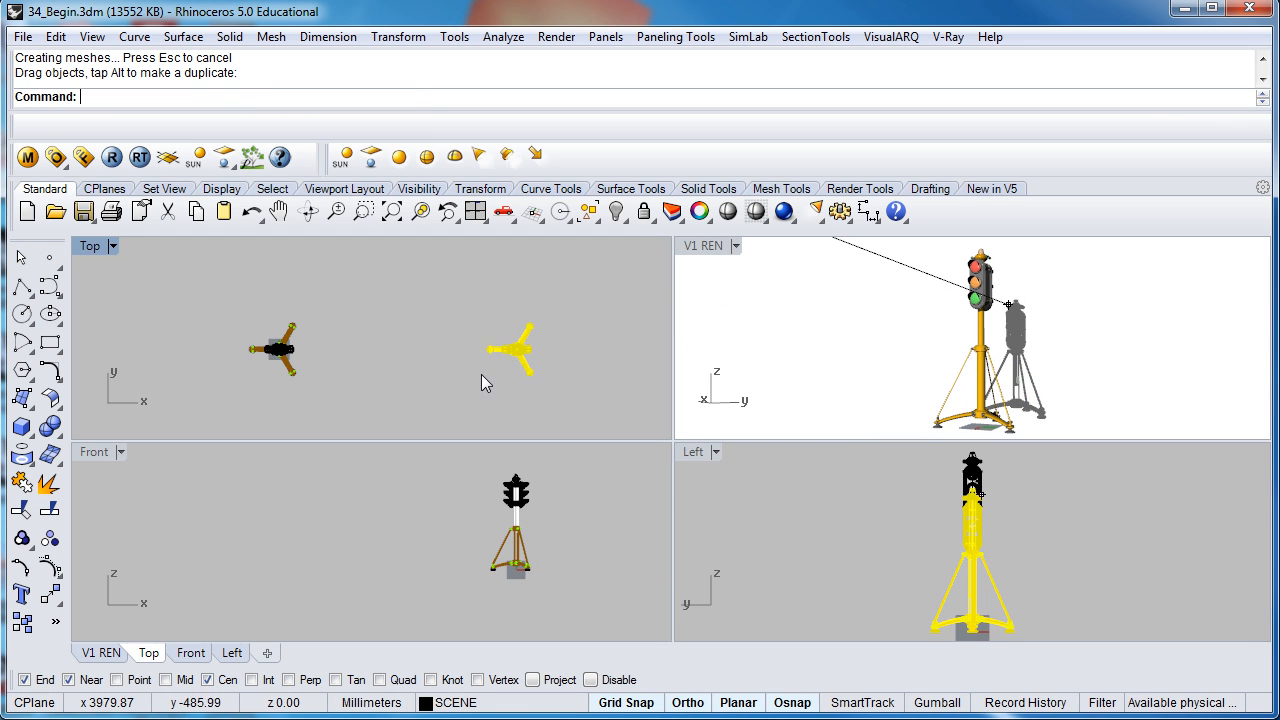
{"action": "left_click", "coordinate": [480, 376]}
- Copy the original traffic light about 1825 mm along negative X in the Top view
{"action": "scroll", "coordinate": [514, 528], "scroll_direction": "up", "scroll_amount": 4}
{"action": "scroll", "coordinate": [288, 353], "scroll_direction": "up", "scroll_amount": 2}
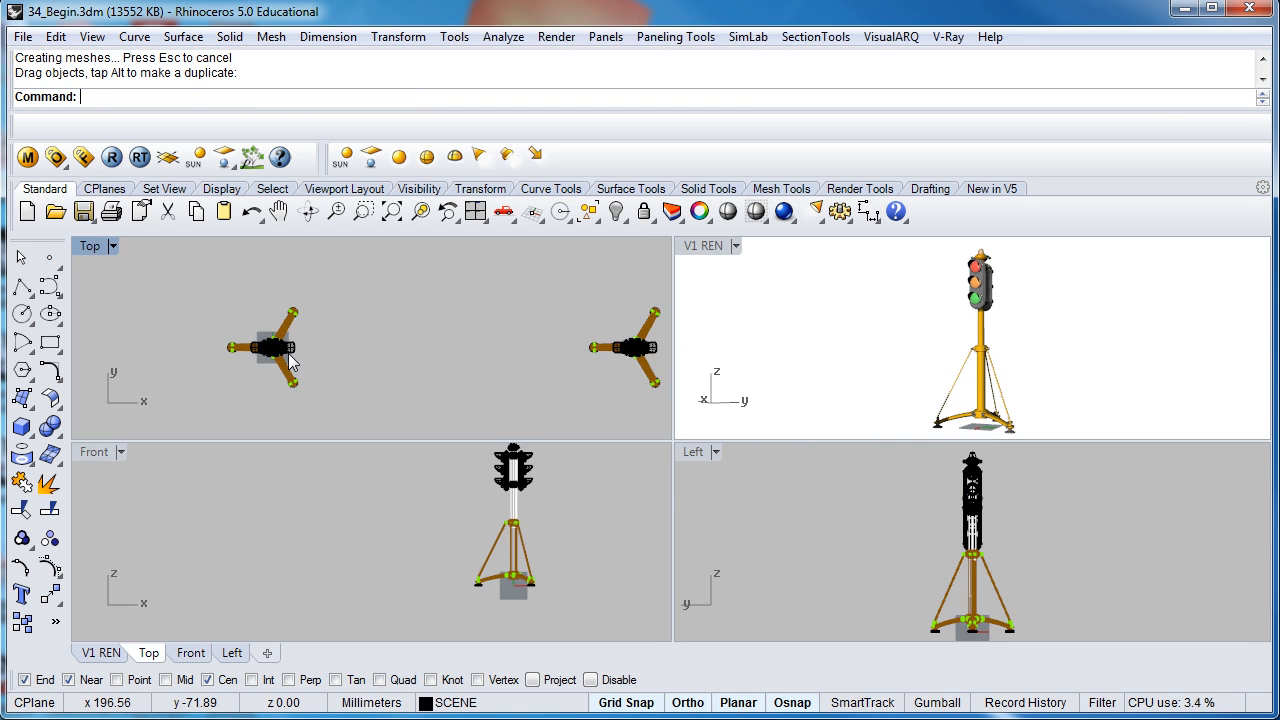
{"action": "left_click", "coordinate": [283, 353]}
{"action": "left_click_drag", "start_coordinate": [216, 288], "coordinate": [324, 400]}
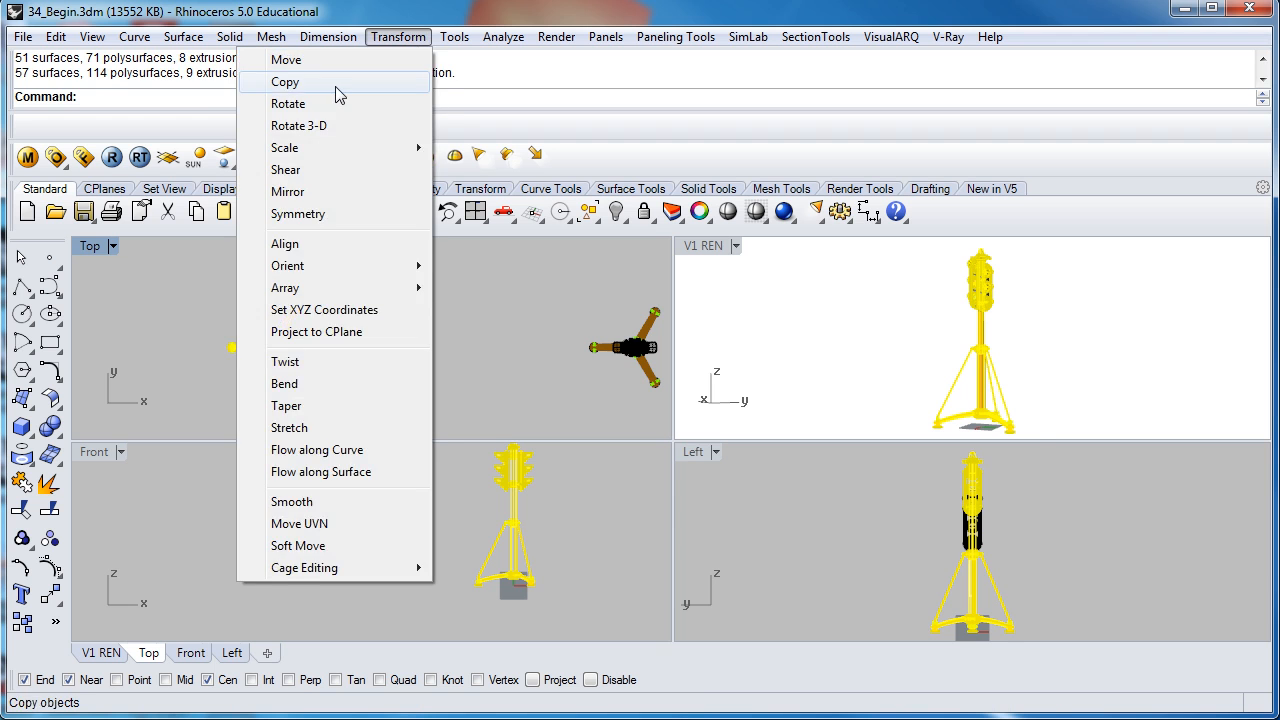
{"action": "left_click", "coordinate": [335, 83]}
{"action": "left_click", "coordinate": [287, 283]}
{"action": "right_click_drag", "start_coordinate": [250, 282], "coordinate": [524, 304]}
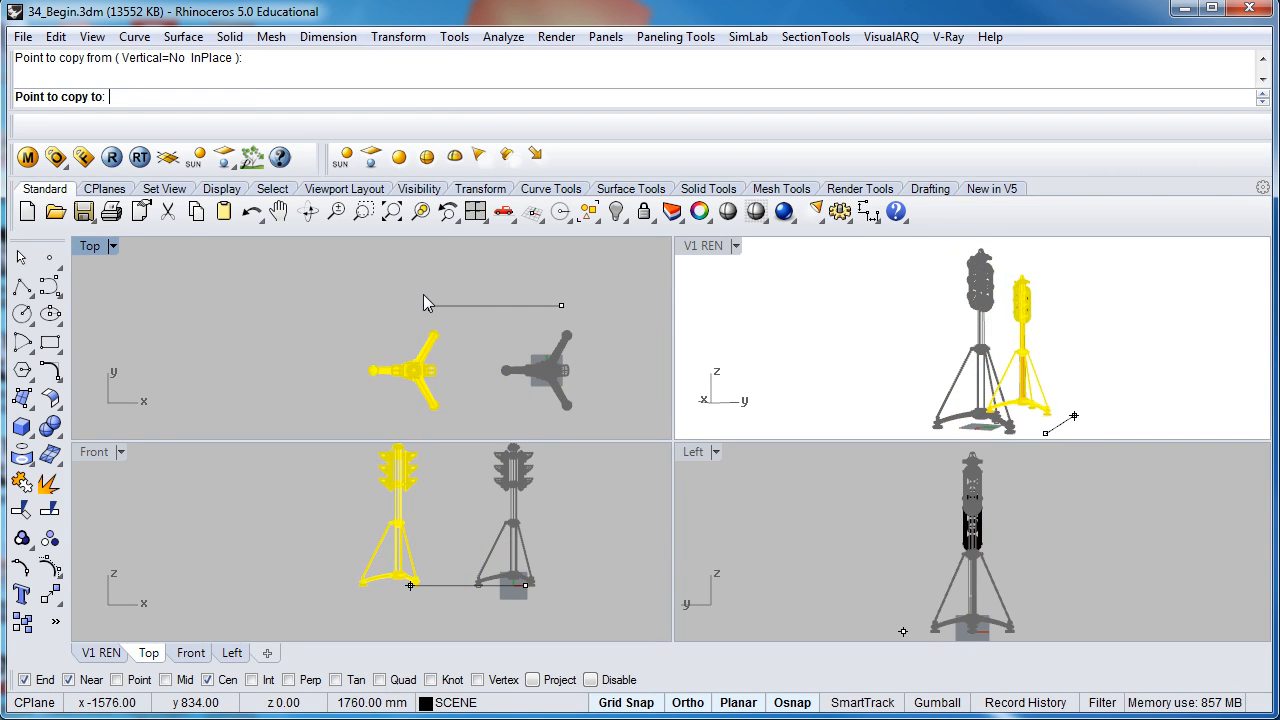
{"action": "left_click", "coordinate": [420, 296]}
{"action": "key", "text": "Return"}
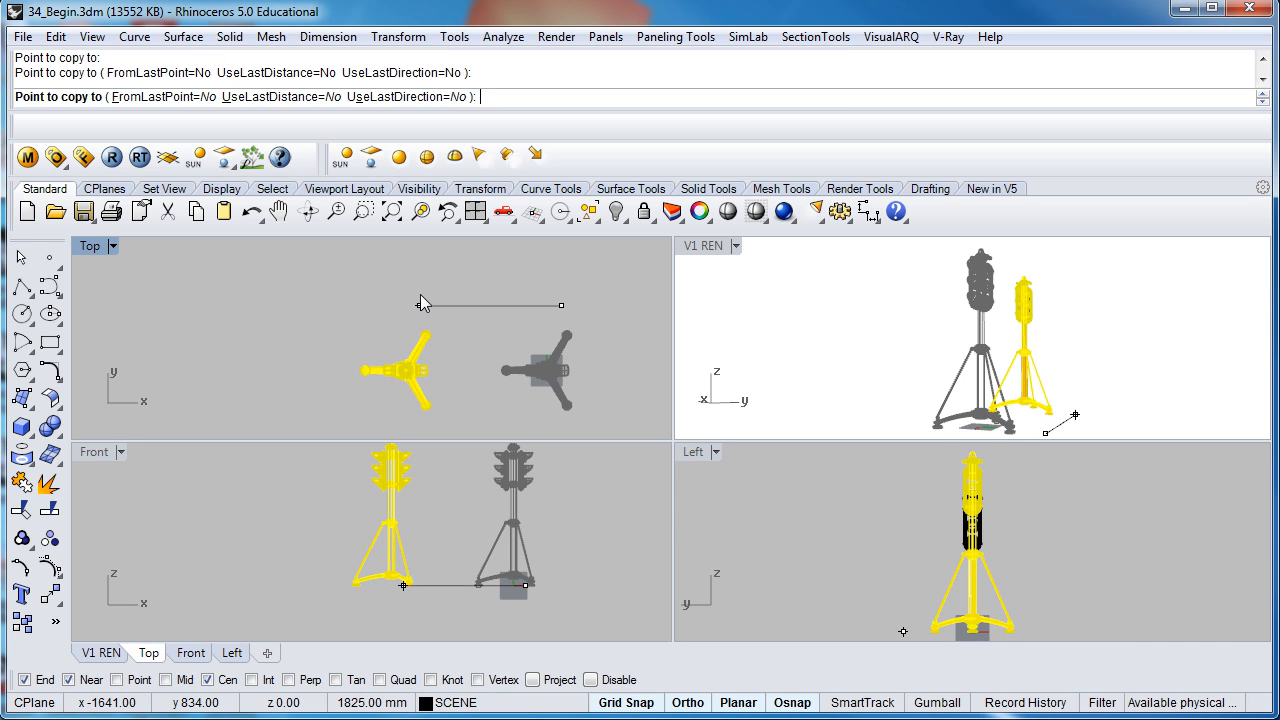
{"action": "left_click", "coordinate": [473, 410]}
- Group the head and tripod base of the original traffic light into a single group
{"action": "left_click", "coordinate": [510, 367]}
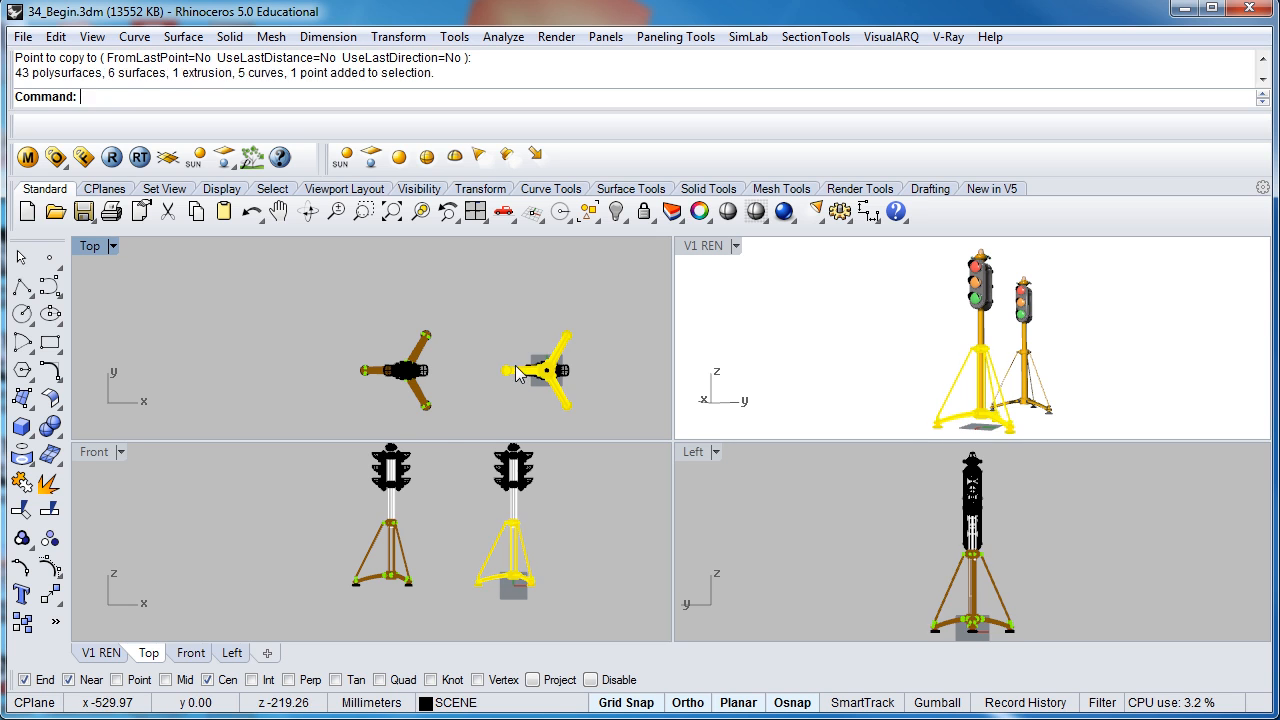
{"action": "left_click", "coordinate": [478, 310]}
{"action": "left_click_drag", "start_coordinate": [477, 306], "coordinate": [591, 429]}
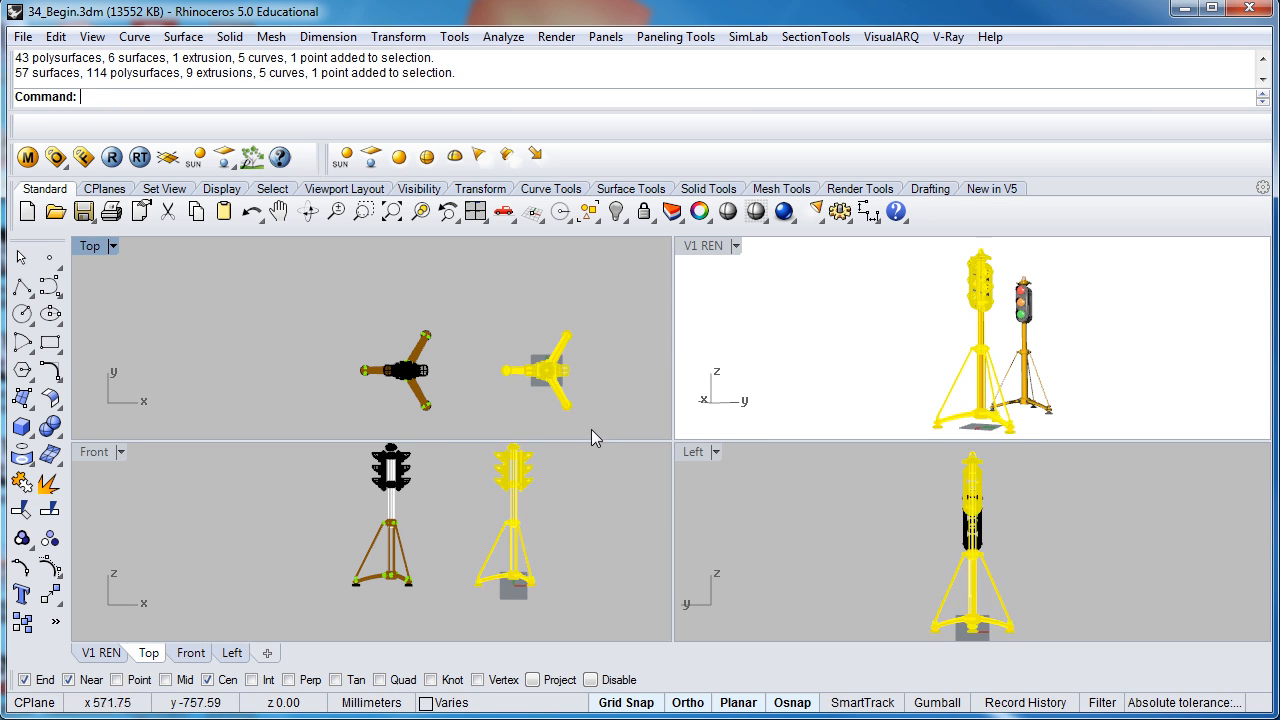
{"action": "left_click", "coordinate": [21, 537]}
- Move the shortened traffic light back close to the original on its positive X side in the Top view
{"action": "right_click_drag", "start_coordinate": [568, 370], "coordinate": [384, 351]}
{"action": "scroll", "coordinate": [384, 351], "scroll_direction": "down", "scroll_amount": 5}
{"action": "left_click_drag", "start_coordinate": [570, 360], "coordinate": [430, 362]}
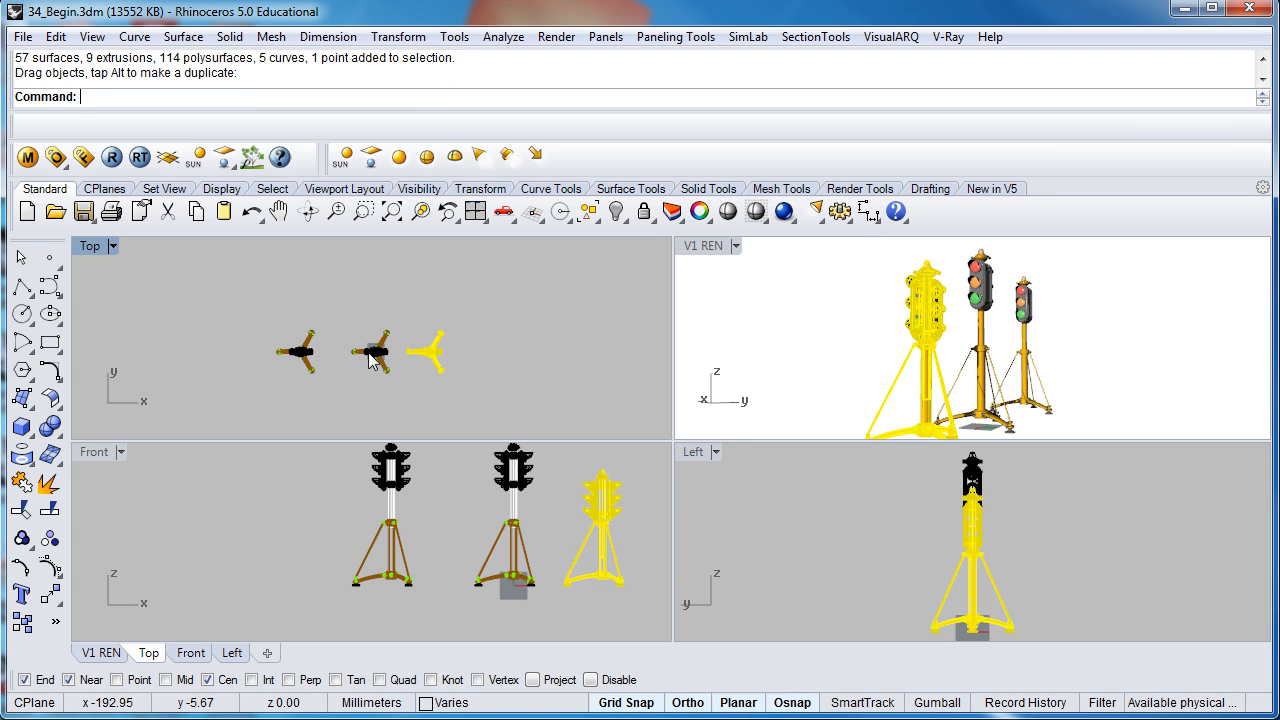
- Hide the original and shortened traffic lights plus the remaining copy's signal heads and upper pole, isolating its tripod base
{"action": "left_click", "coordinate": [370, 360], "text": "shift"}
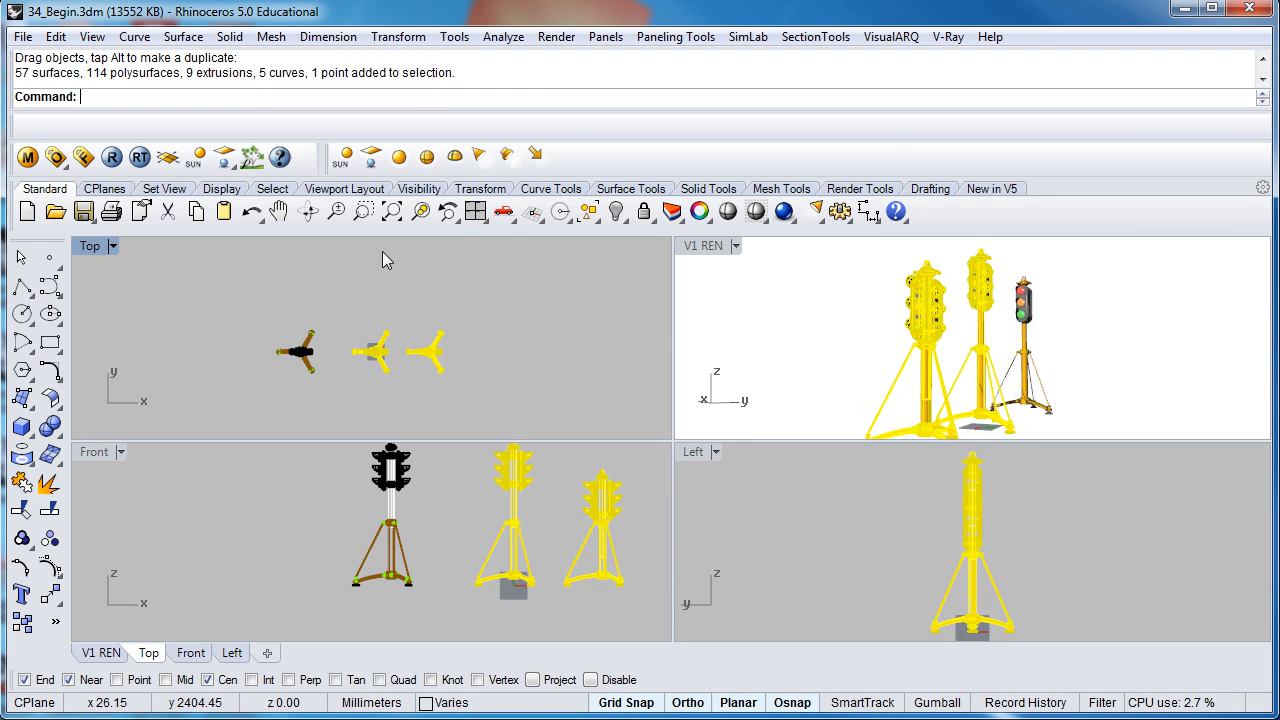
{"action": "left_click", "coordinate": [616, 211]}
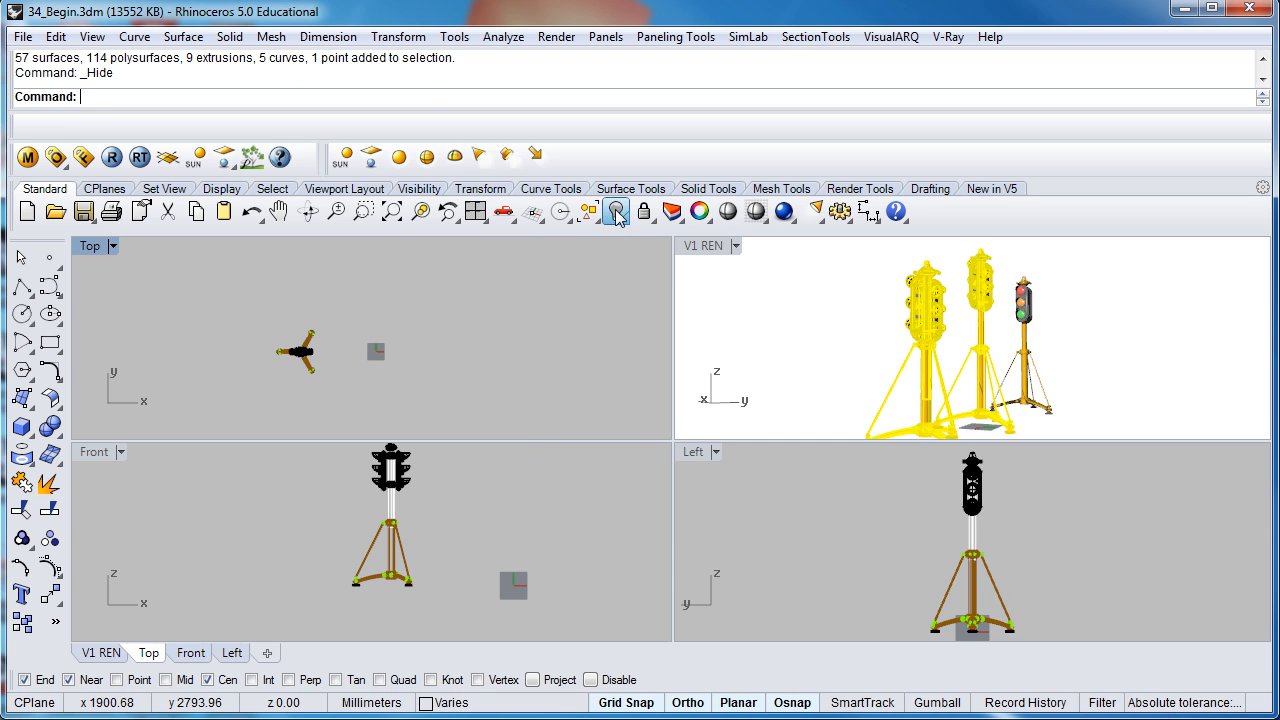
{"action": "left_click_drag", "start_coordinate": [416, 500], "coordinate": [362, 462]}
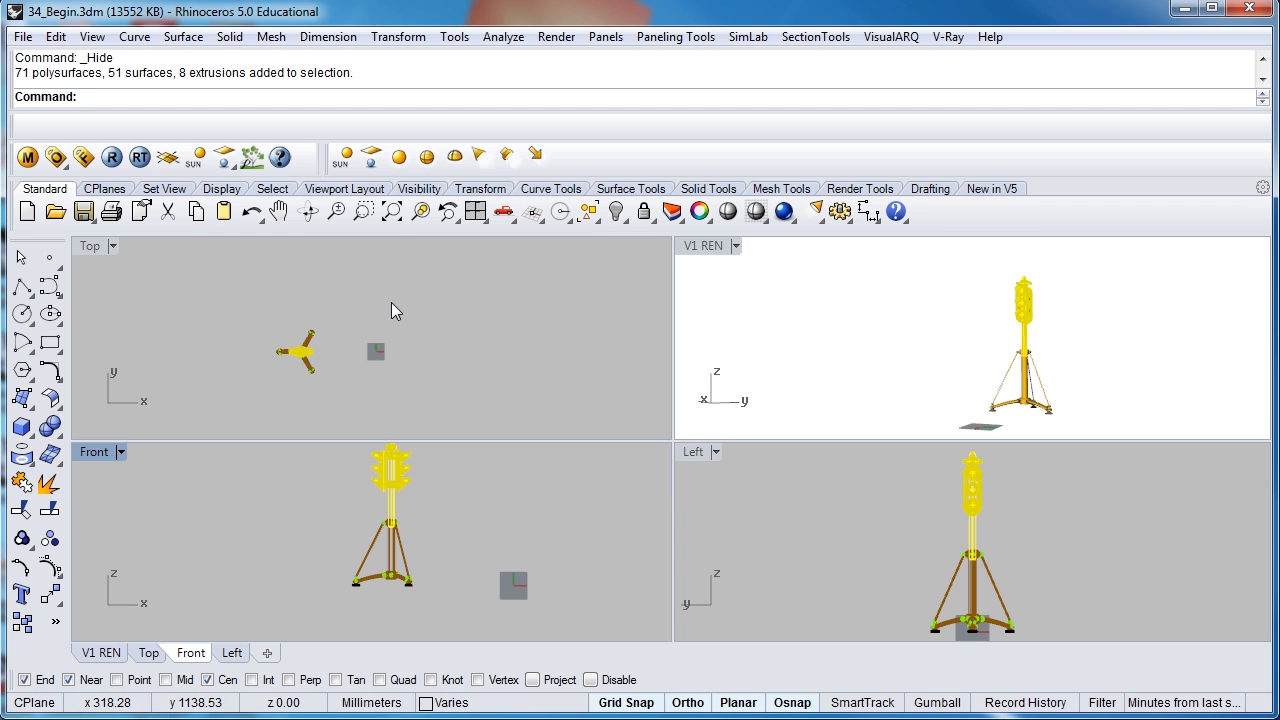
{"action": "left_click", "coordinate": [616, 211]}
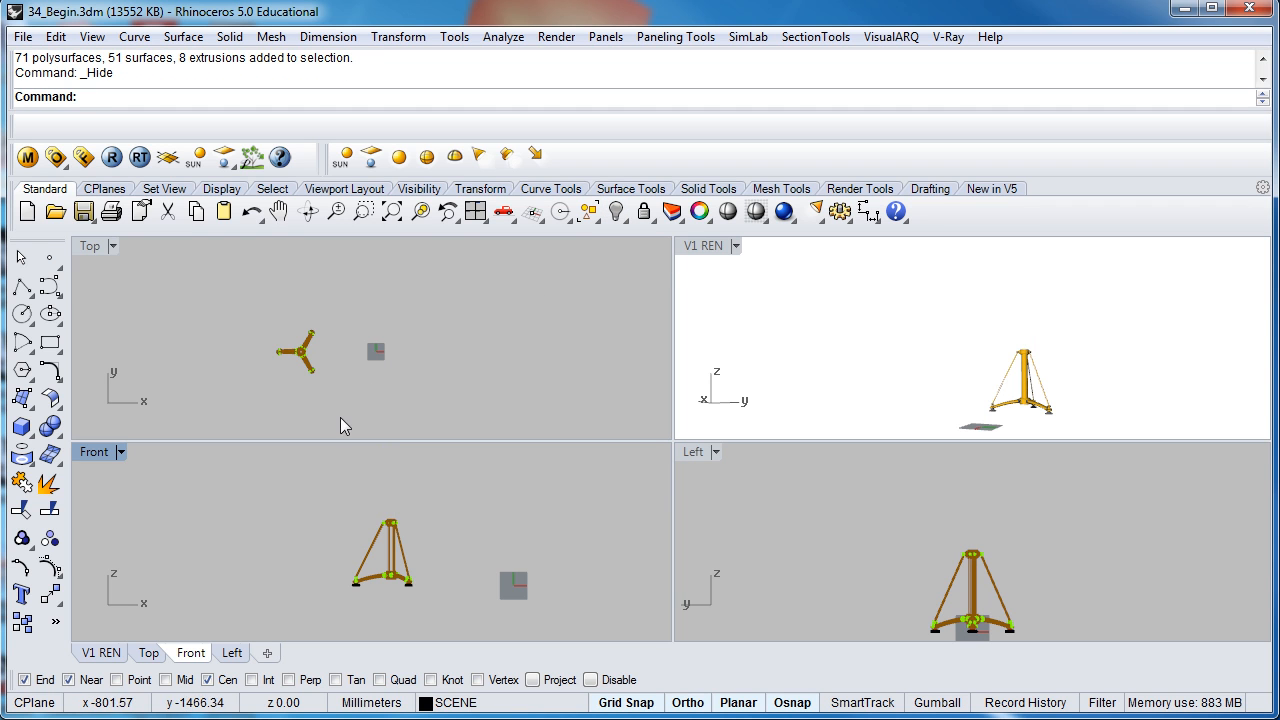
- Ungroup all parts of the isolated tripod base
{"action": "left_click", "coordinate": [303, 369]}
{"action": "scroll", "coordinate": [303, 369], "scroll_direction": "up", "scroll_amount": 5}
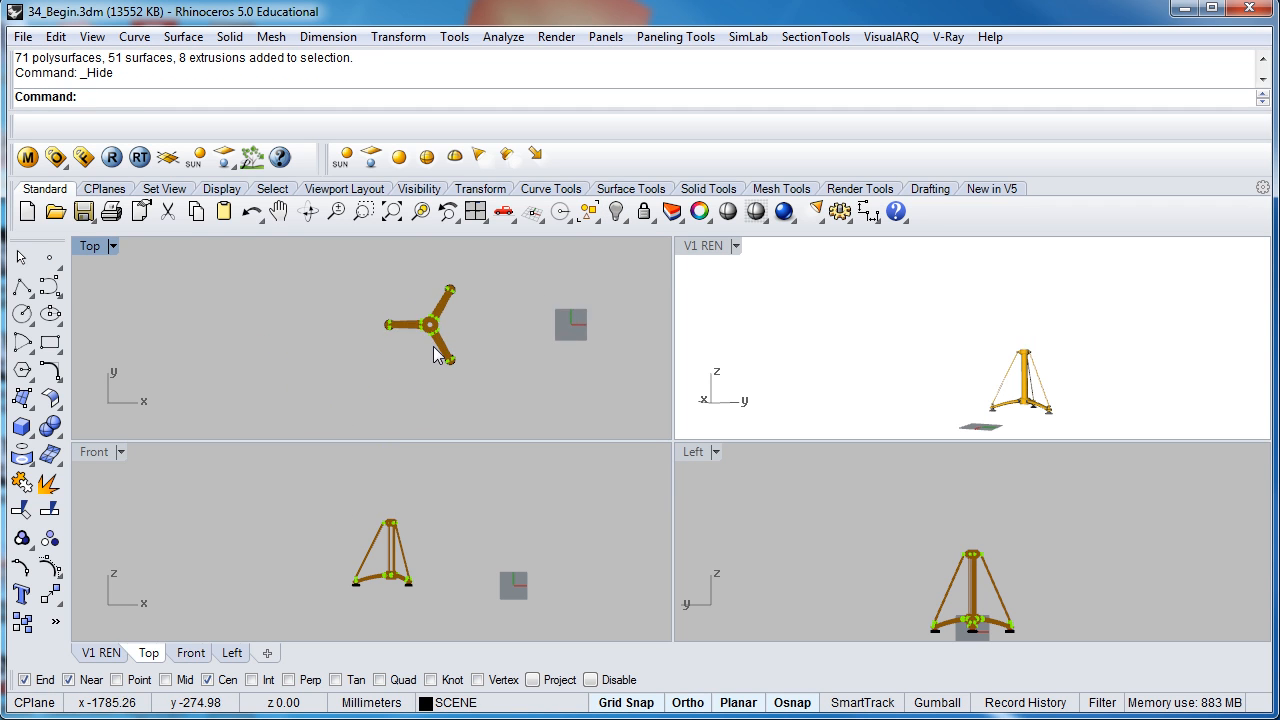
{"action": "right_click_drag", "start_coordinate": [422, 346], "coordinate": [406, 357]}
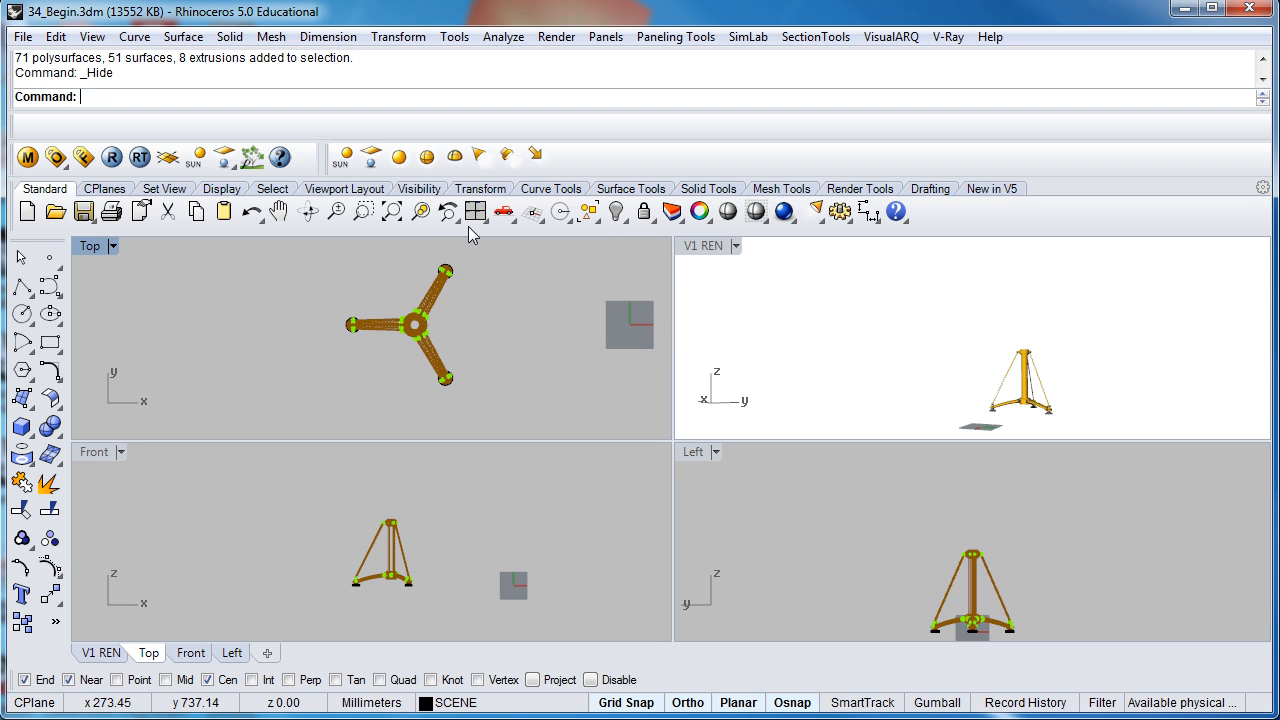
{"action": "key", "text": "ctrl+a"}
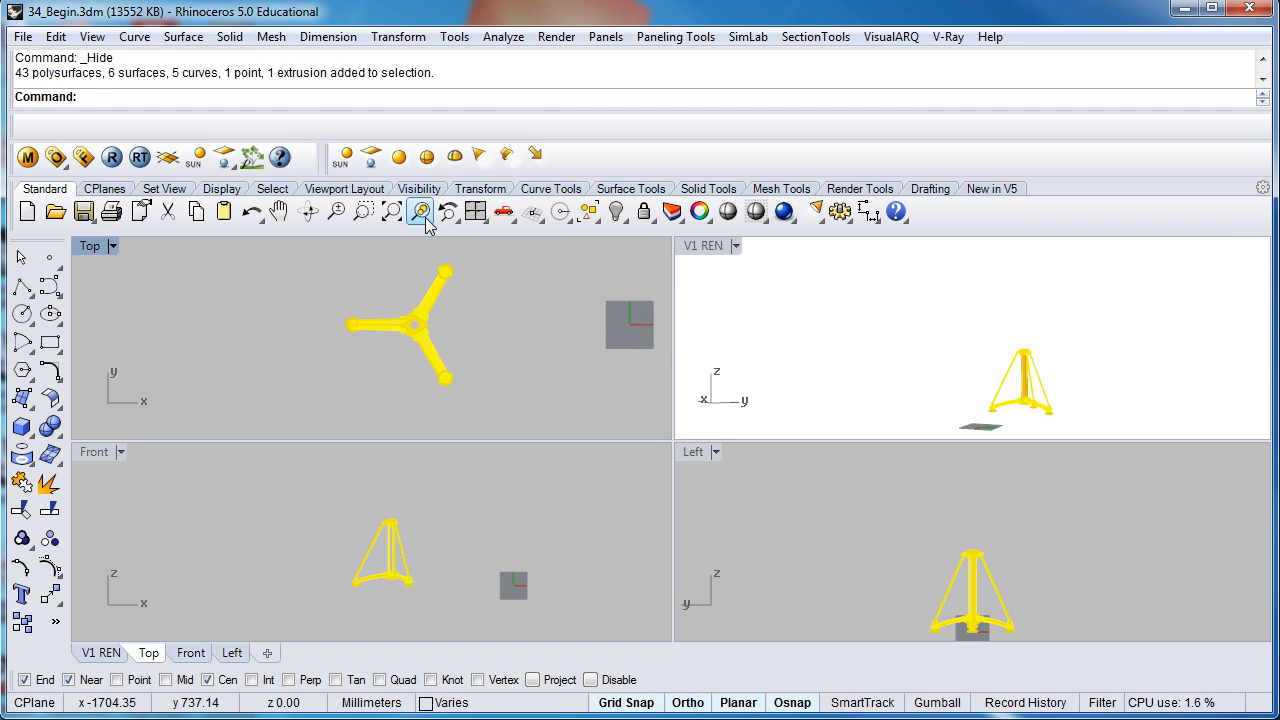
{"action": "right_click", "coordinate": [420, 212]}
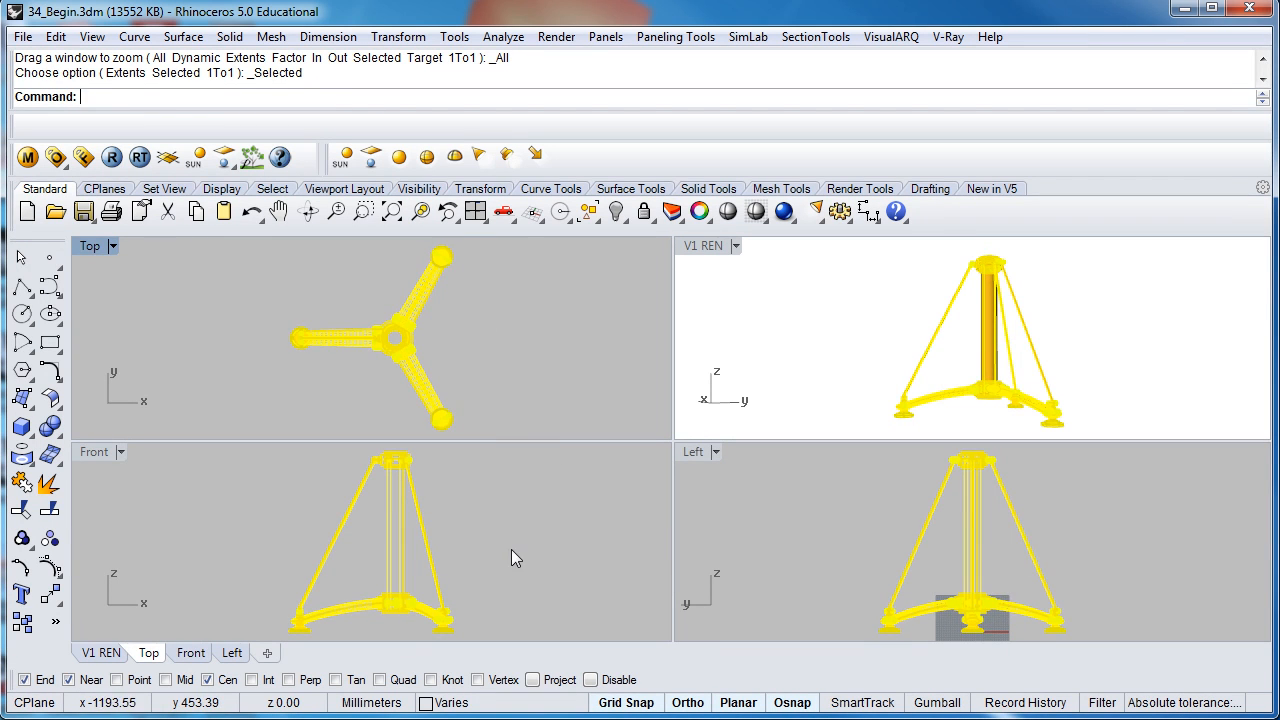
{"action": "left_click", "coordinate": [448, 561]}
{"action": "key", "text": "ctrl+a"}
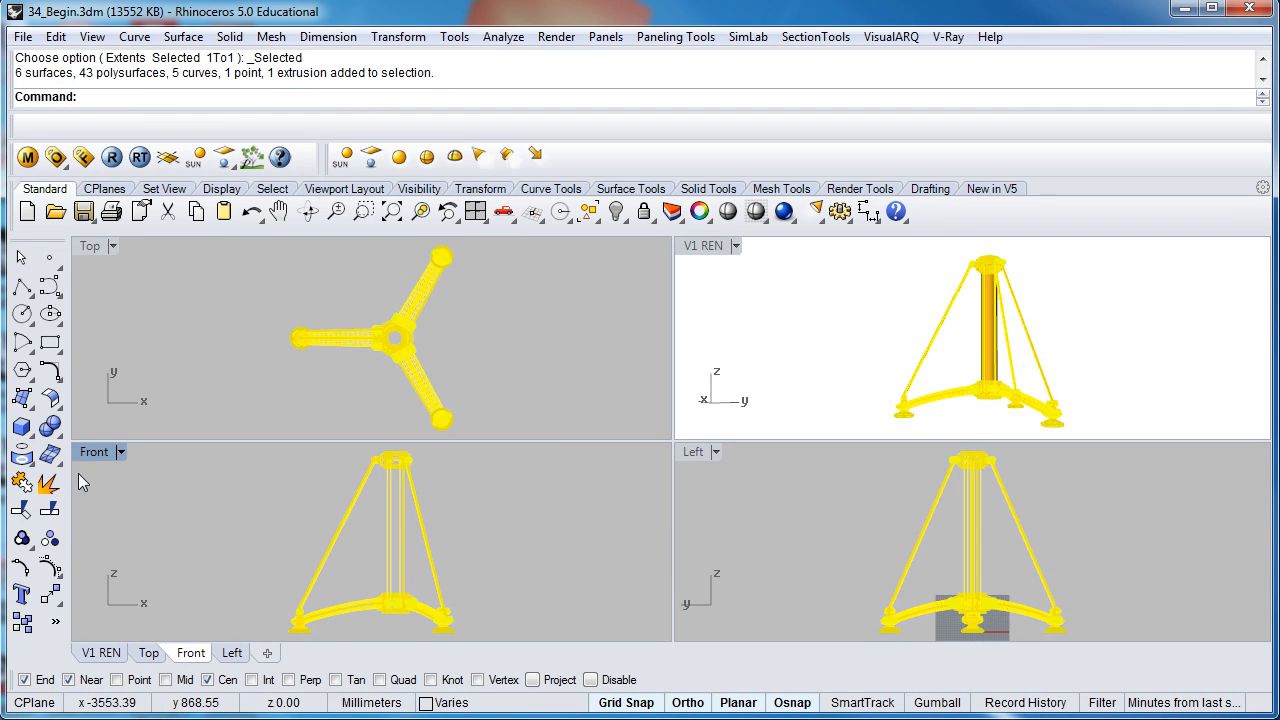
{"action": "left_click", "coordinate": [50, 539]}
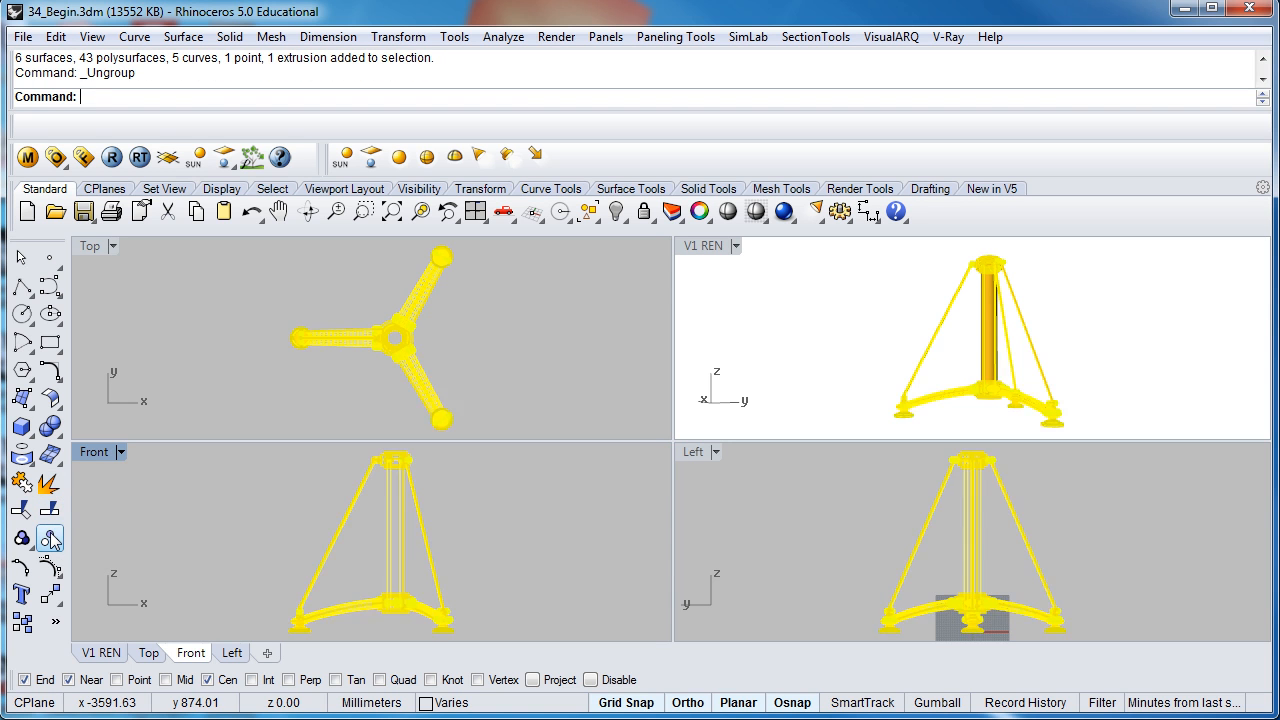
{"action": "left_click", "coordinate": [188, 545]}
- Delete the two tripod legs on the positive X side, with their braces and feet, and ungroup the remaining leg
{"action": "left_click", "coordinate": [354, 600]}
{"action": "key", "text": "Return"}
{"action": "left_click_drag", "start_coordinate": [565, 602], "coordinate": [468, 580]}
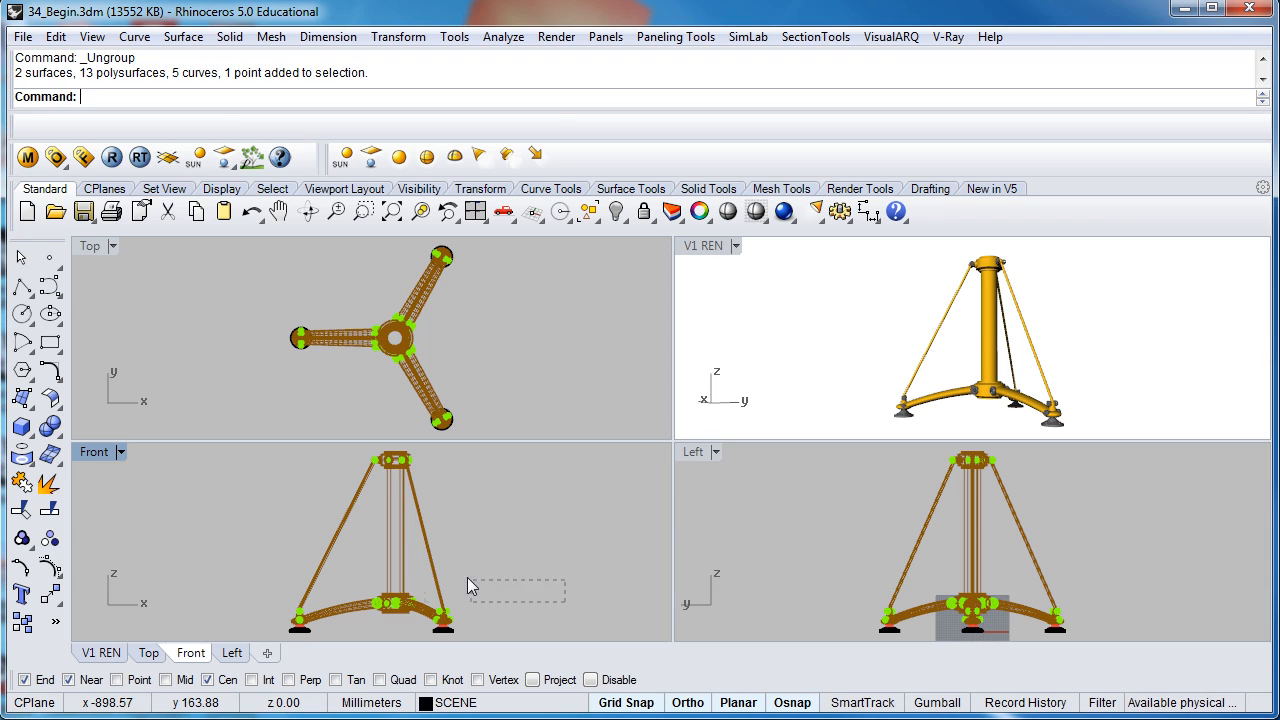
{"action": "left_click_drag", "start_coordinate": [421, 534], "coordinate": [426, 534]}
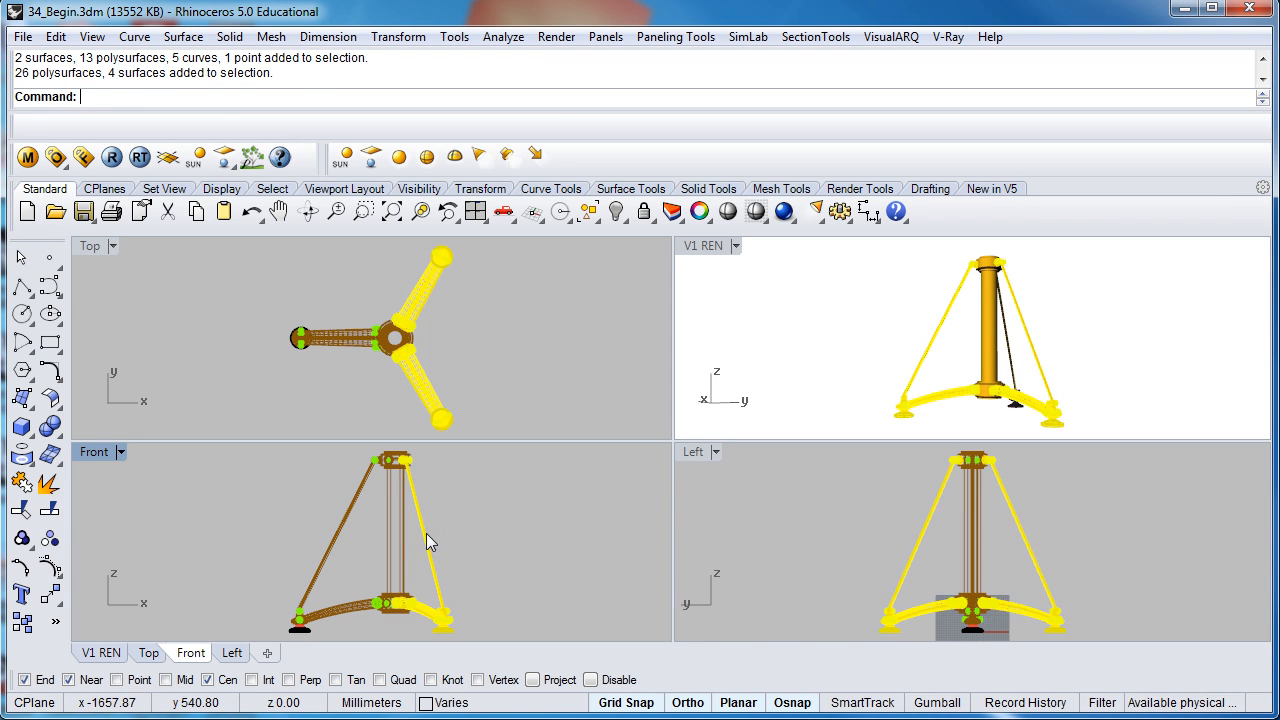
{"action": "key", "text": "Delete"}
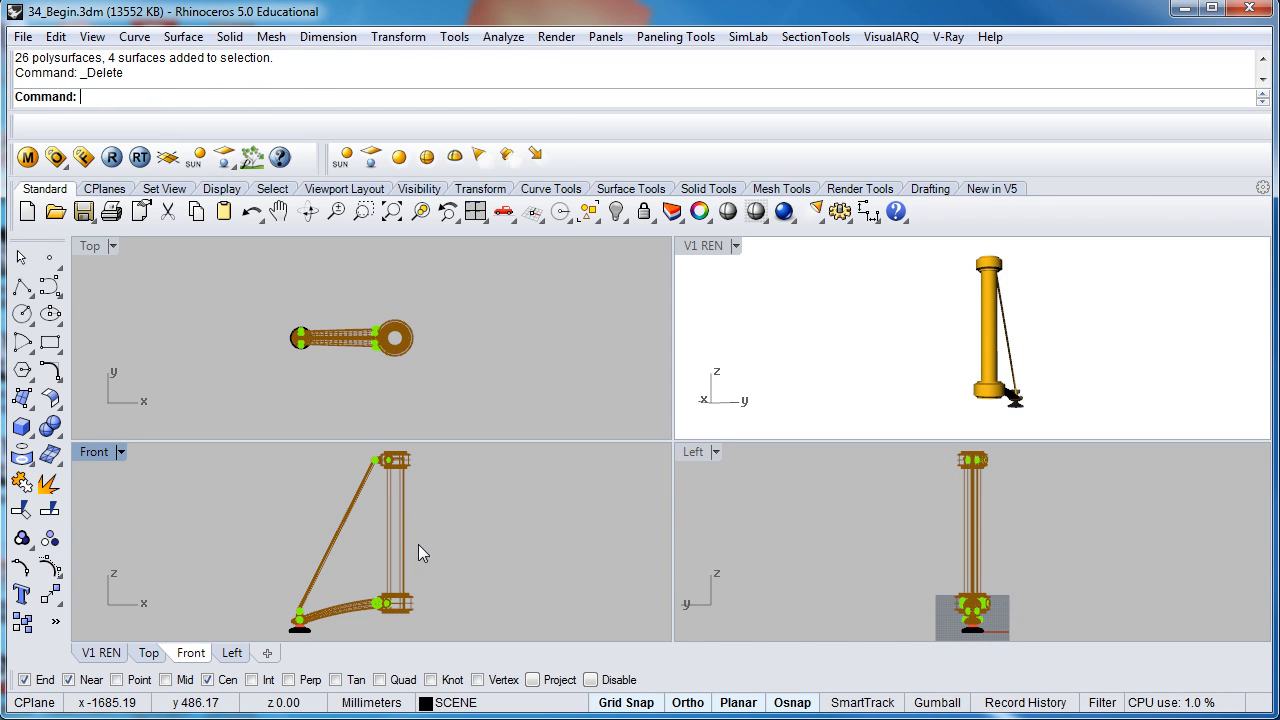
{"action": "left_click", "coordinate": [330, 545]}
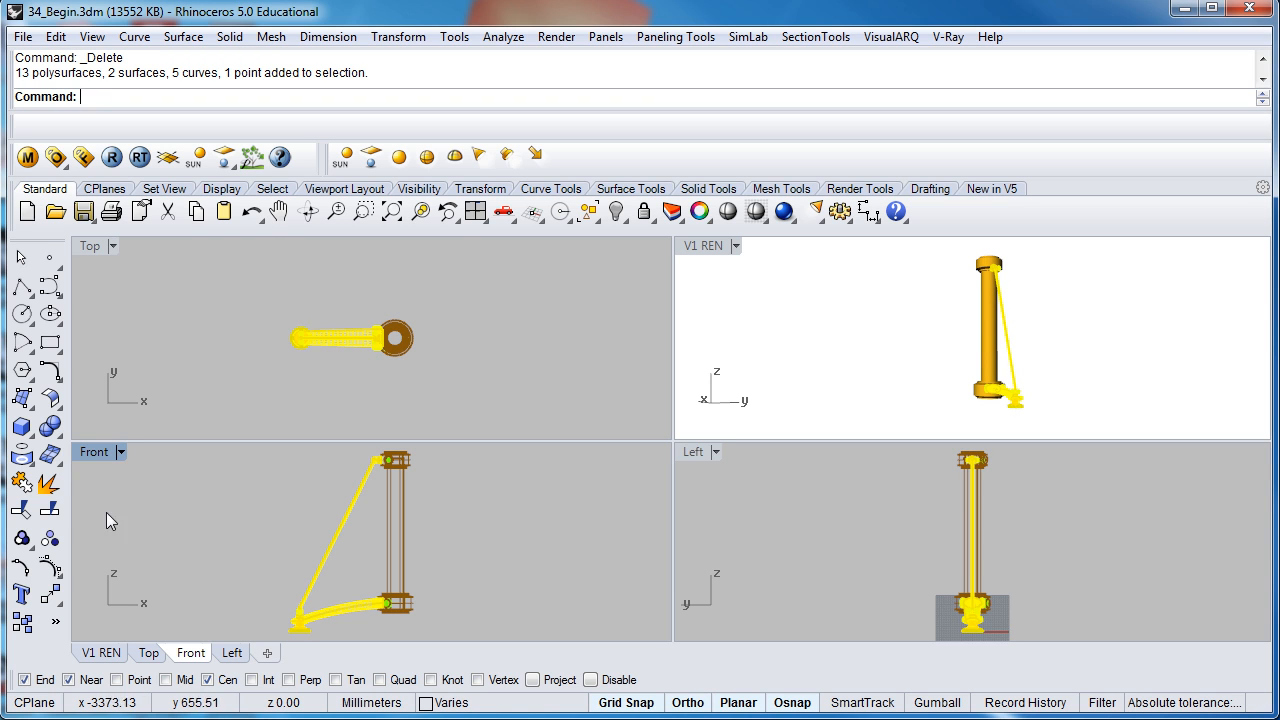
{"action": "right_click", "coordinate": [33, 515]}
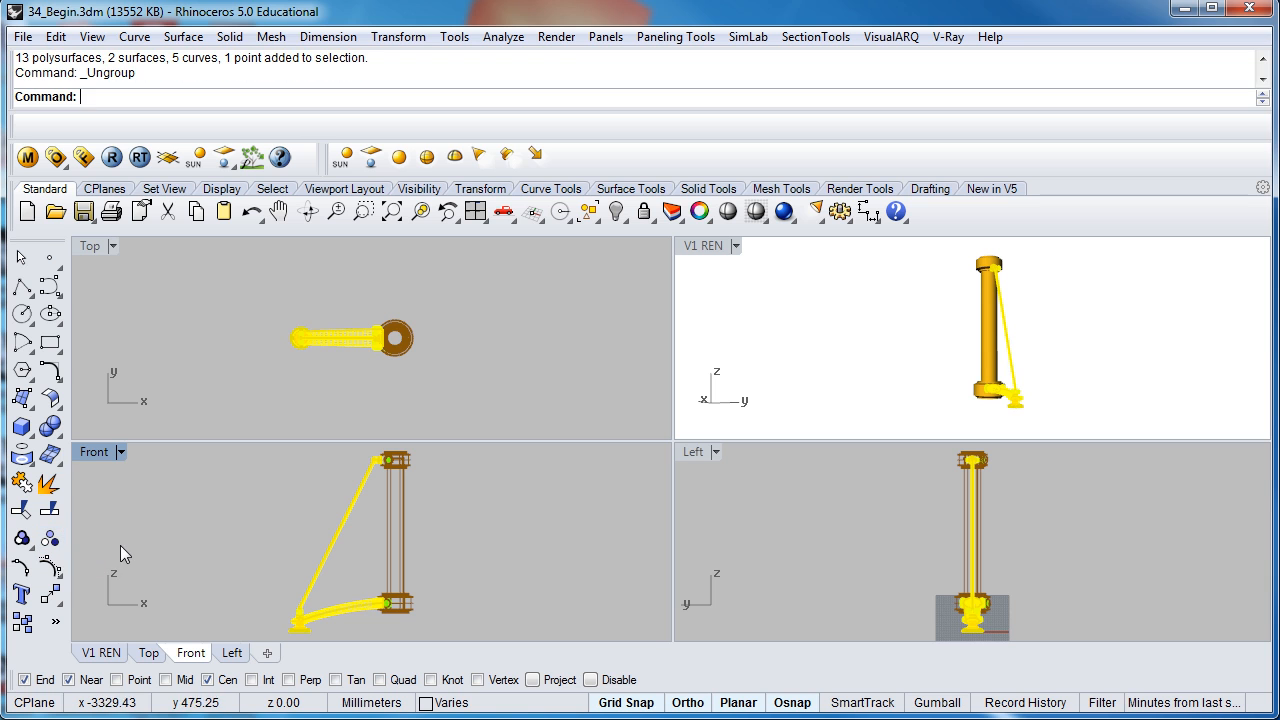
- Try to rotate the remaining leg's diagonal rod about 16° toward the pole around its upper joint, with Ortho off
{"action": "left_click", "coordinate": [327, 545]}
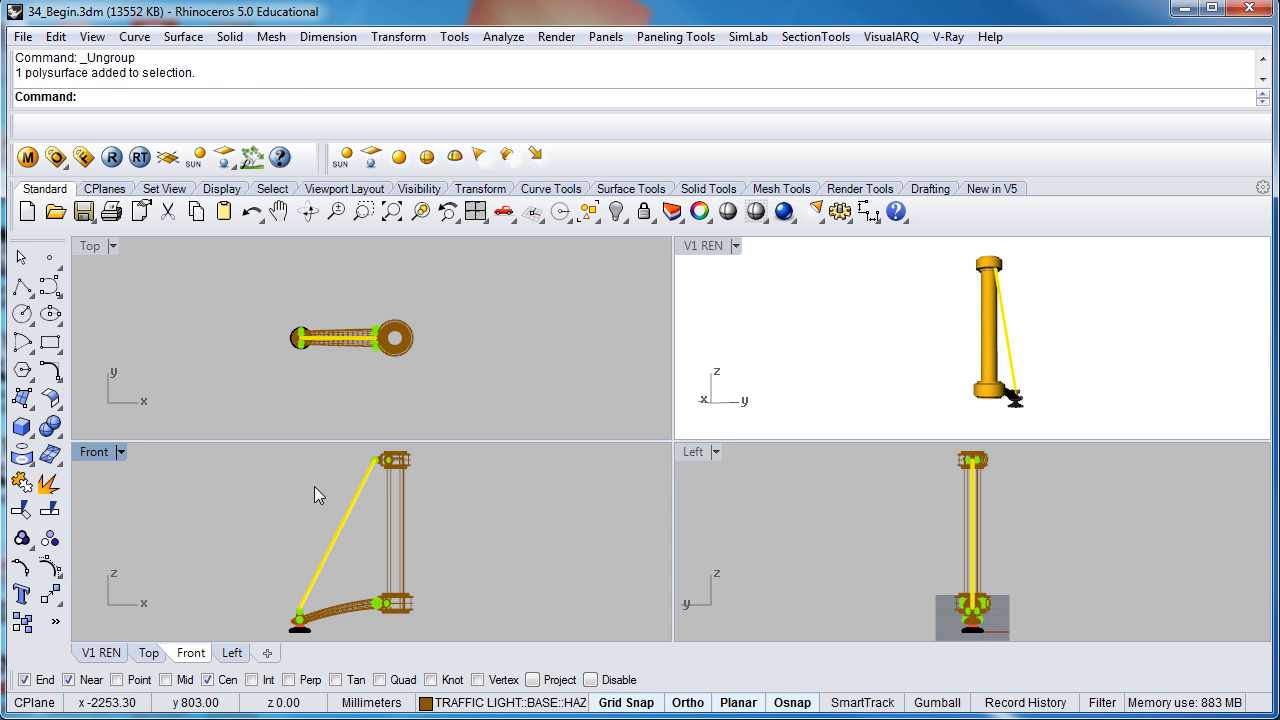
{"action": "left_click", "coordinate": [415, 45]}
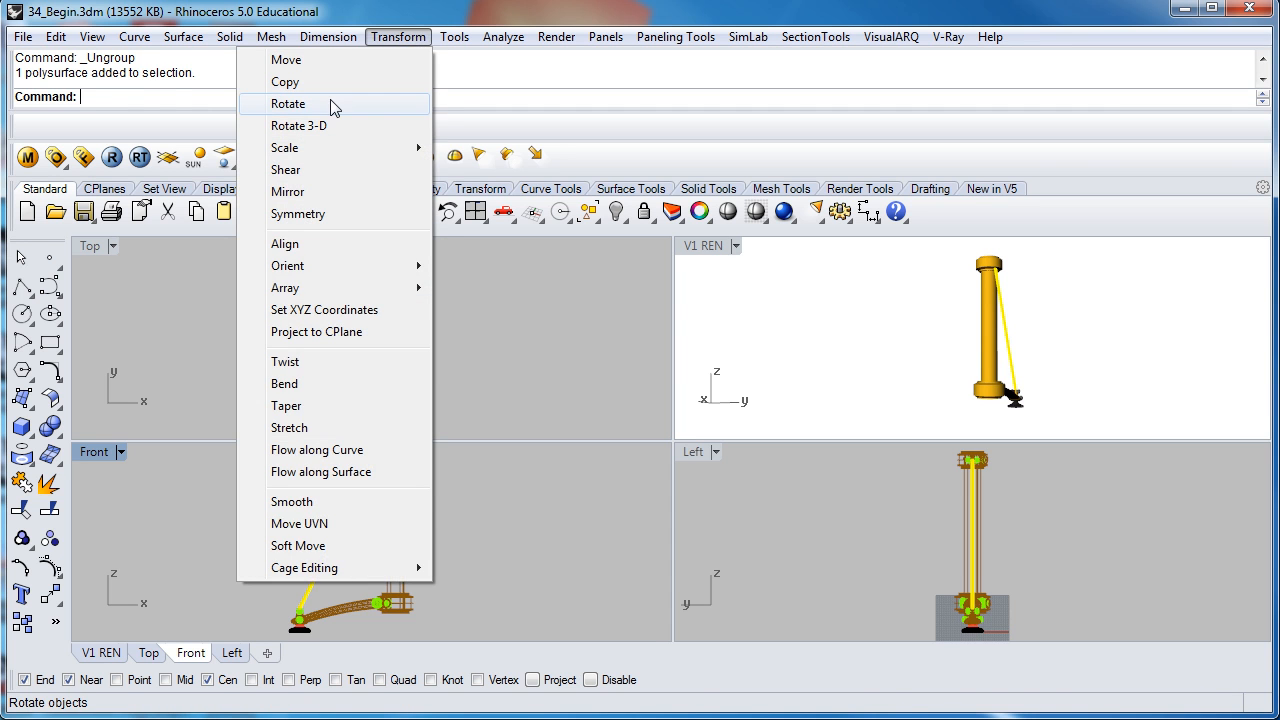
{"action": "left_click", "coordinate": [330, 100]}
{"action": "scroll", "coordinate": [400, 570], "scroll_direction": "up", "scroll_amount": 5}
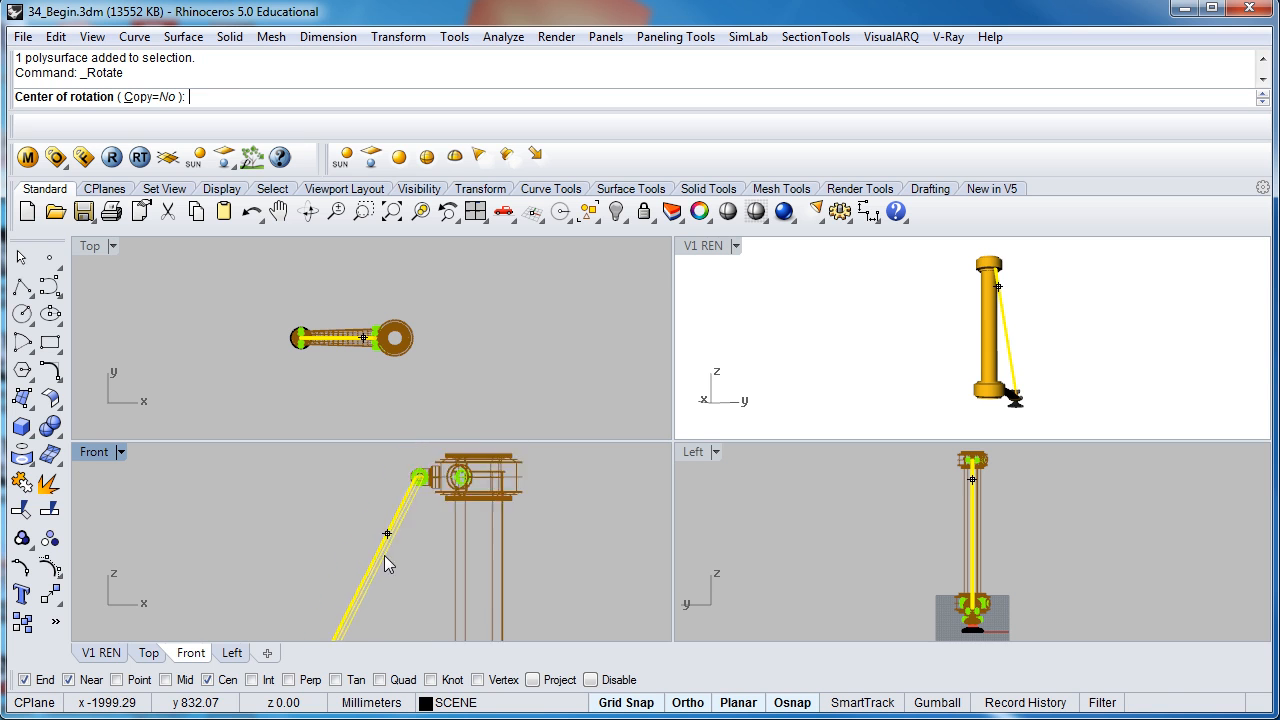
{"action": "scroll", "coordinate": [430, 510], "scroll_direction": "up", "scroll_amount": 4}
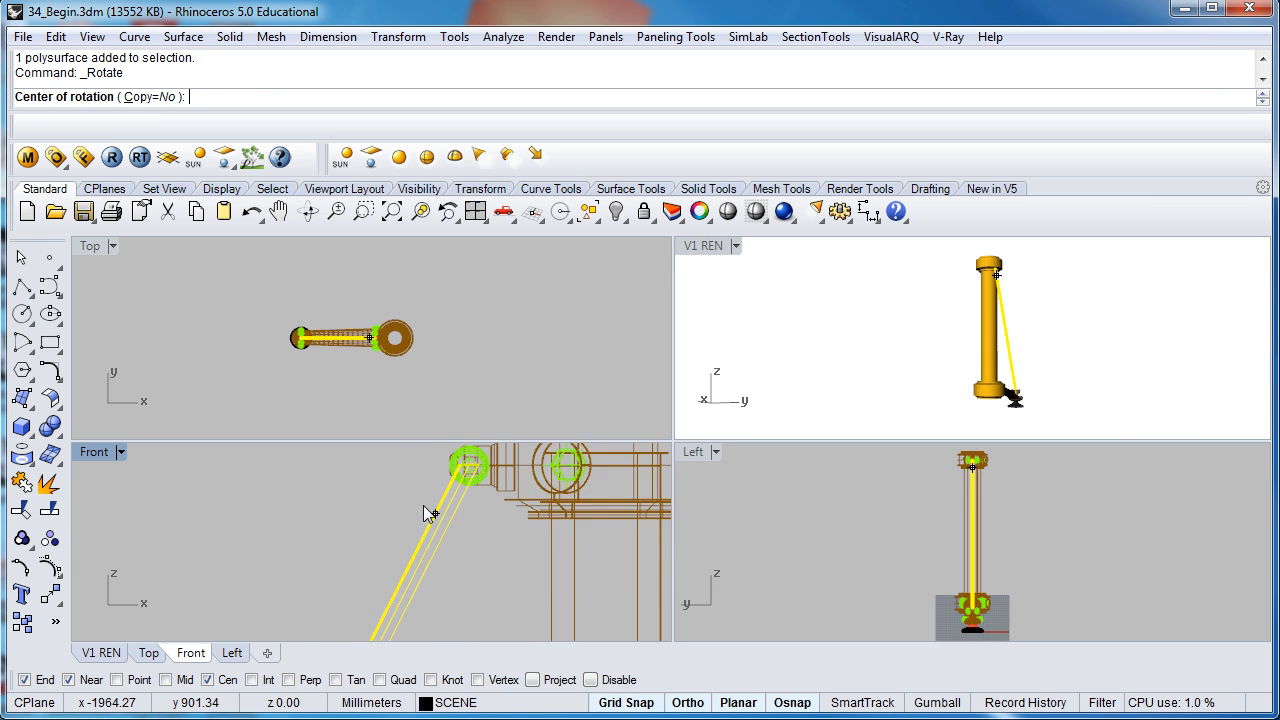
{"action": "scroll", "coordinate": [487, 475], "scroll_direction": "up", "scroll_amount": 4}
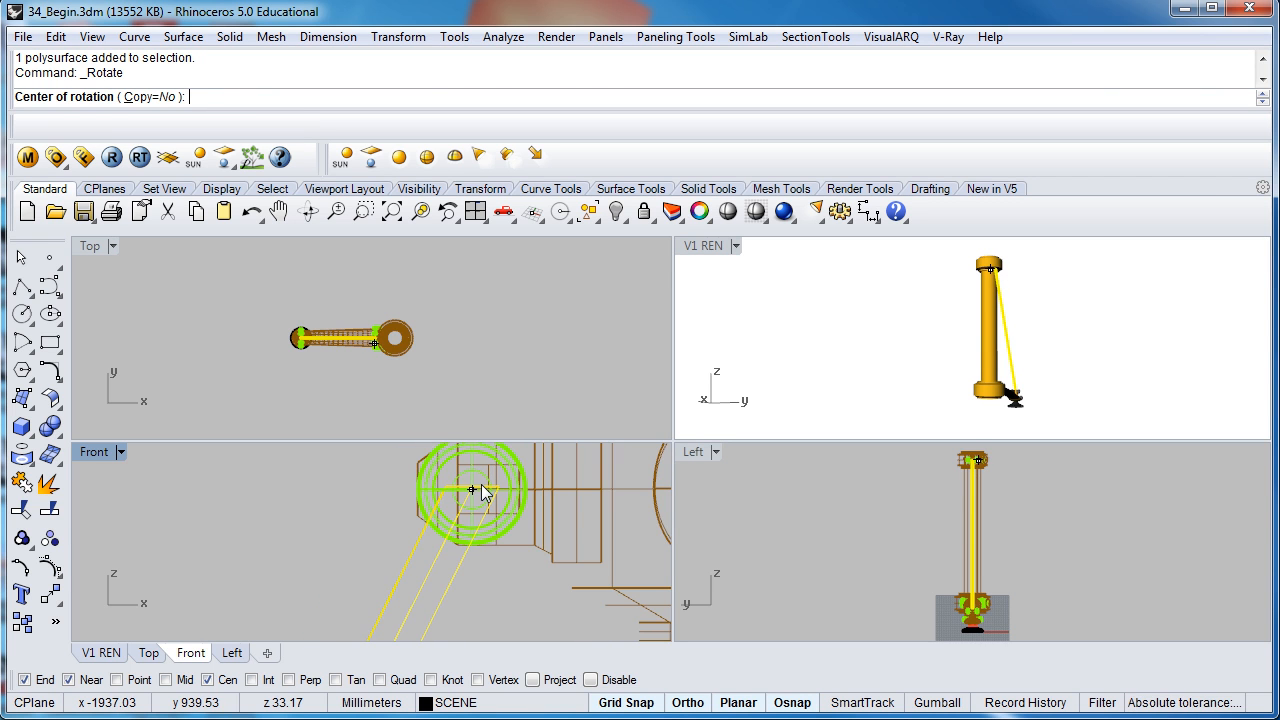
{"action": "left_click", "coordinate": [484, 478]}
{"action": "scroll", "coordinate": [484, 478], "scroll_direction": "down", "scroll_amount": 6}
{"action": "scroll", "coordinate": [437, 543], "scroll_direction": "up", "scroll_amount": 3}
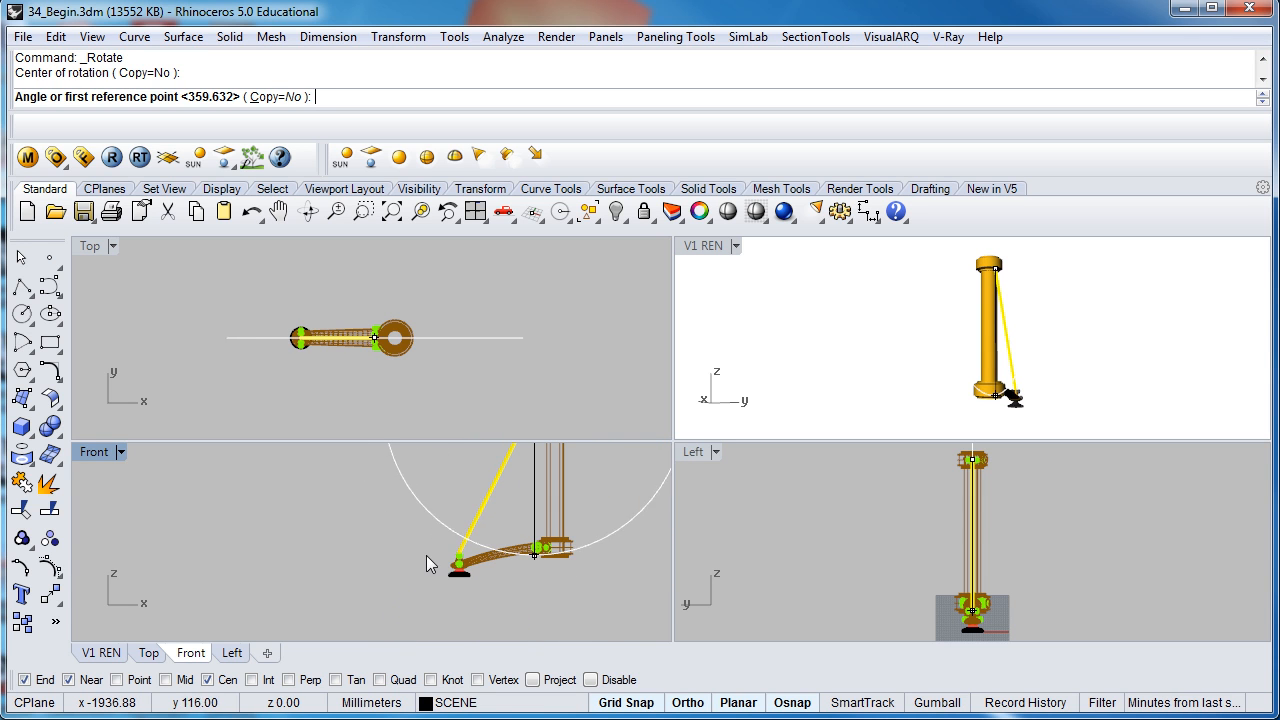
{"action": "left_click", "coordinate": [687, 703]}
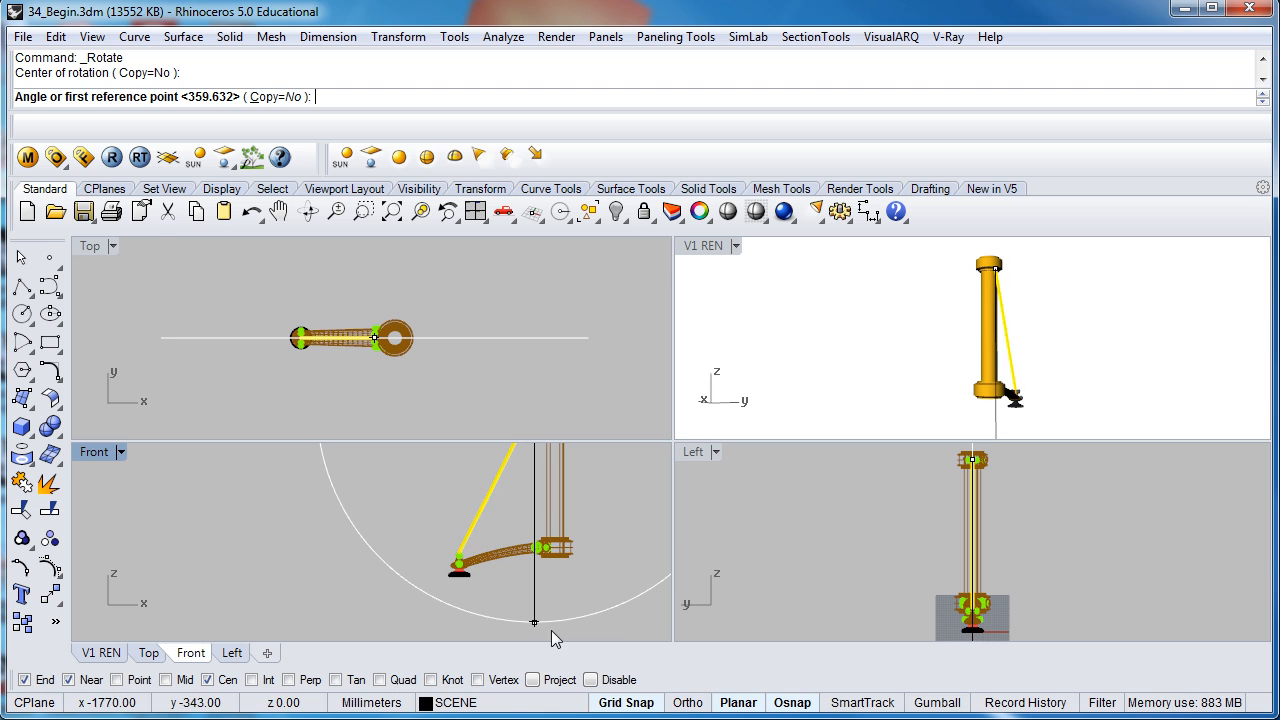
{"action": "scroll", "coordinate": [449, 537], "scroll_direction": "up", "scroll_amount": 5}
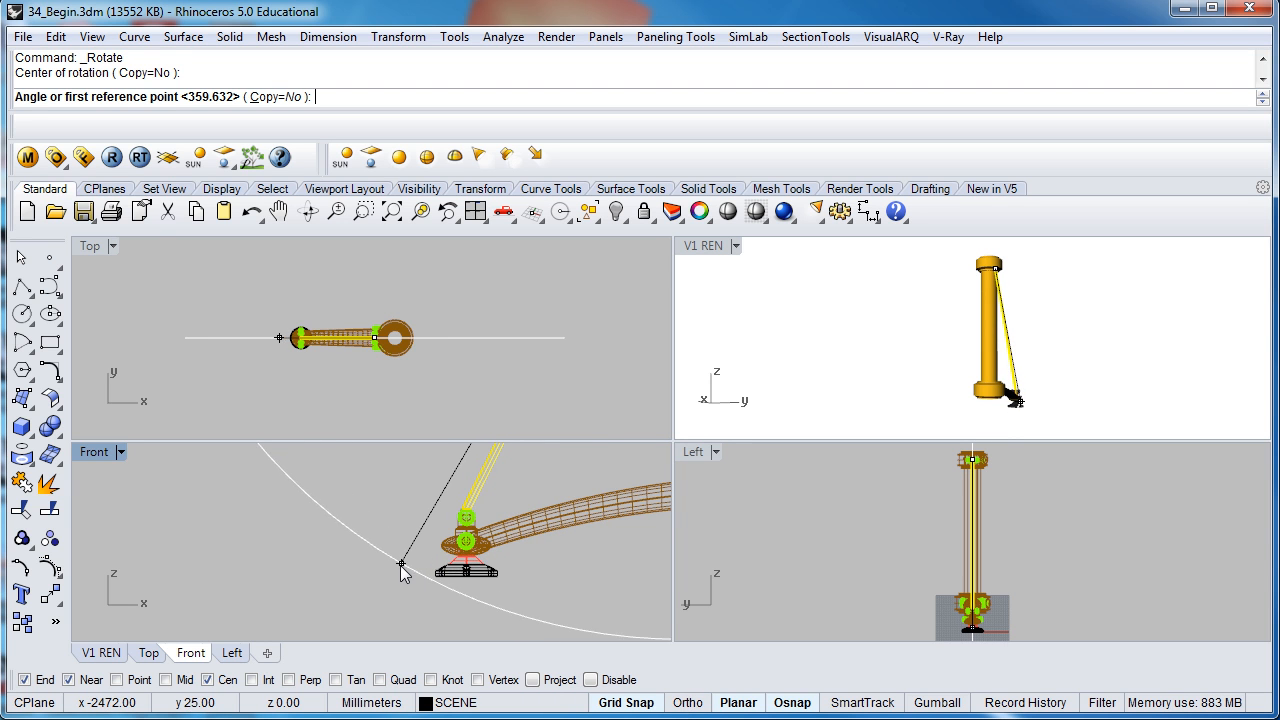
{"action": "left_click", "coordinate": [398, 571]}
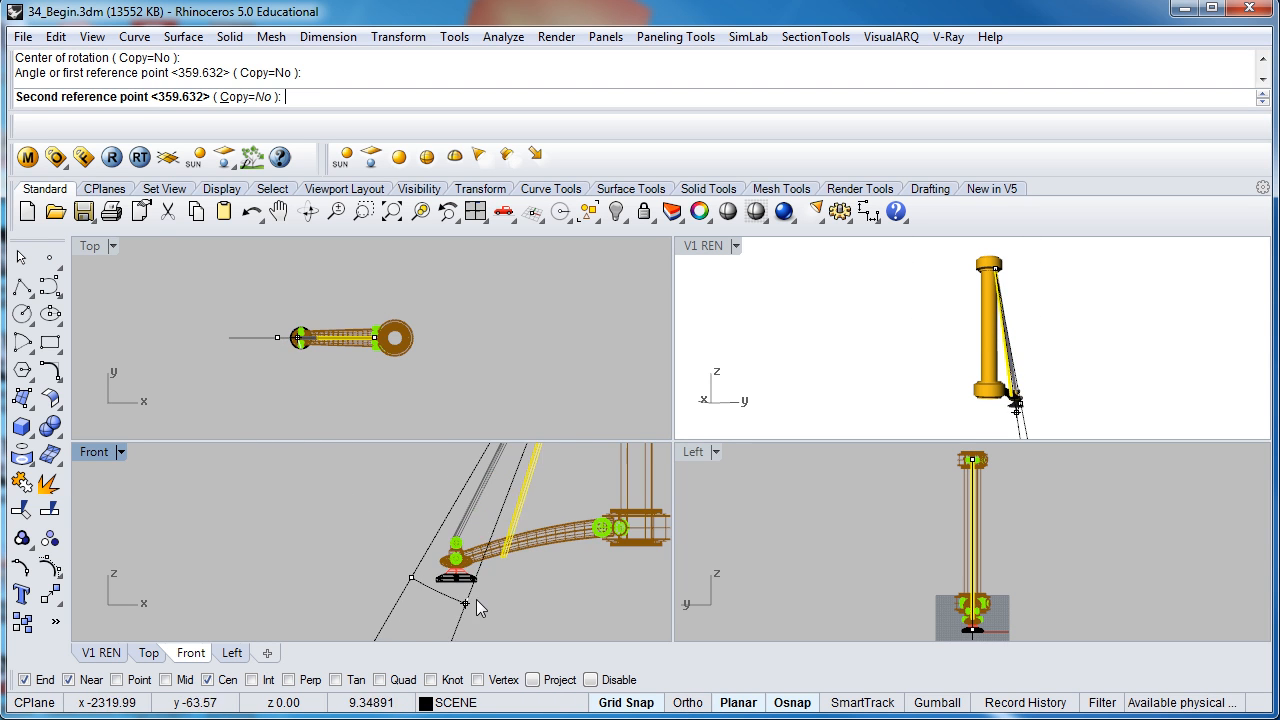
{"action": "scroll", "coordinate": [493, 599], "scroll_direction": "down", "scroll_amount": 3}
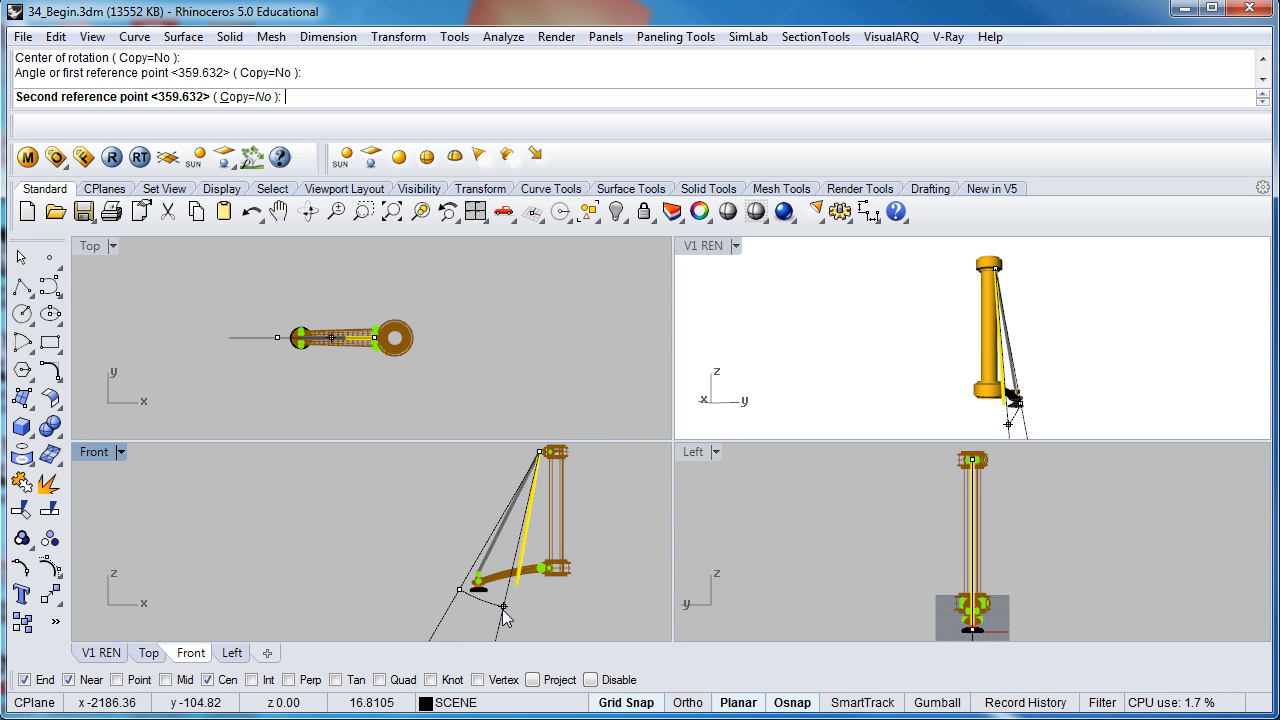
{"action": "left_click", "coordinate": [501, 608]}
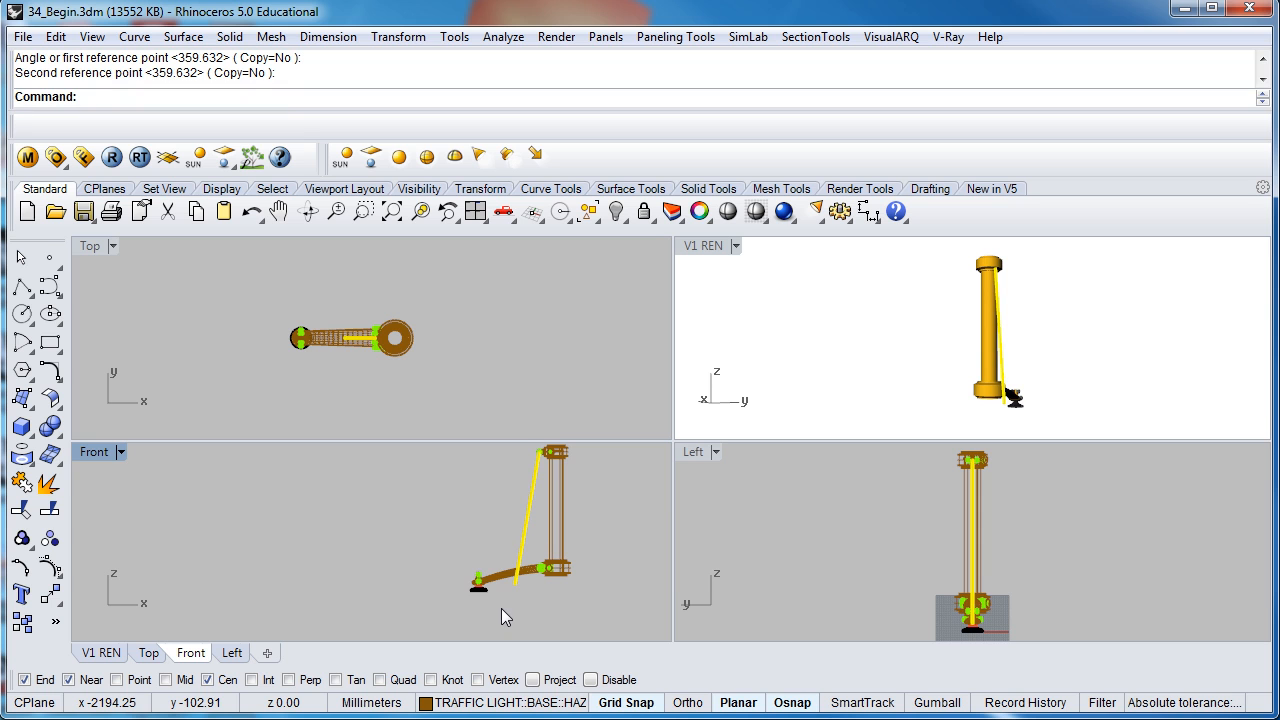
{"action": "left_click", "coordinate": [251, 212]}
- Create a rotated copy of the diagonal rod in the Front view, about 18° toward the pole around the center of its upper joint
{"action": "right_click", "coordinate": [378, 104]}
{"action": "left_click", "coordinate": [432, 286]}
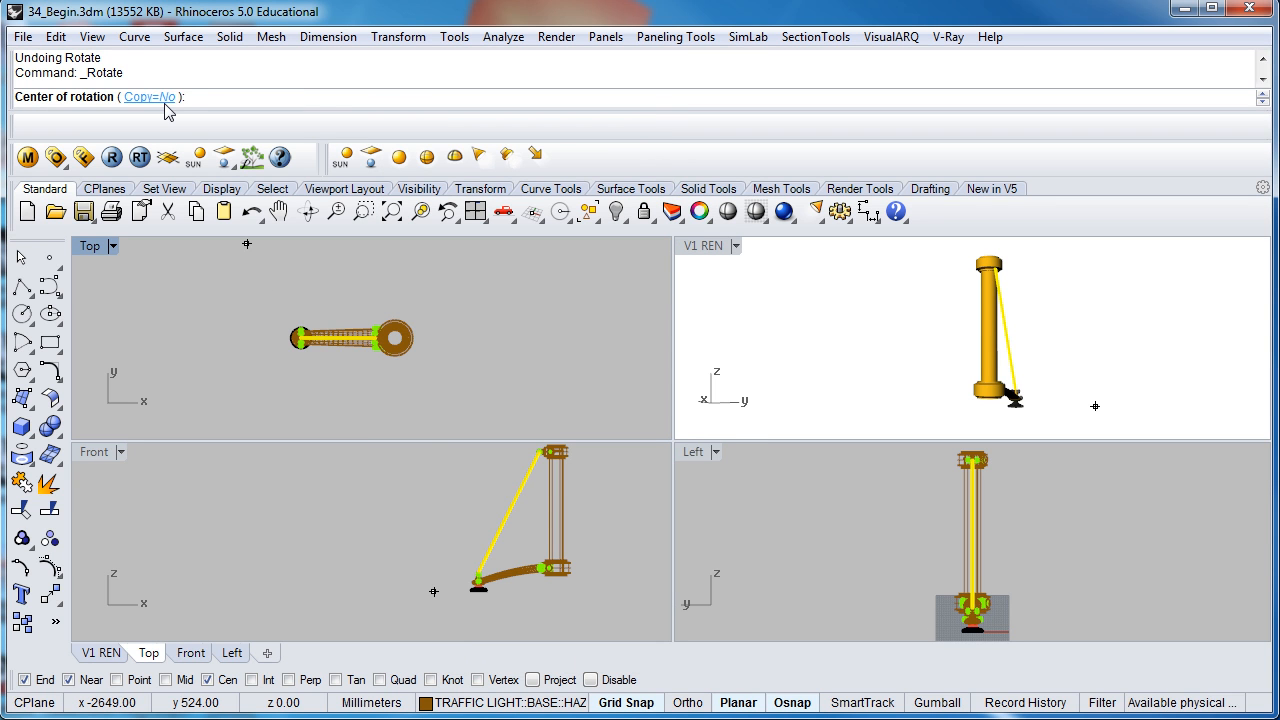
{"action": "key", "text": "Return"}
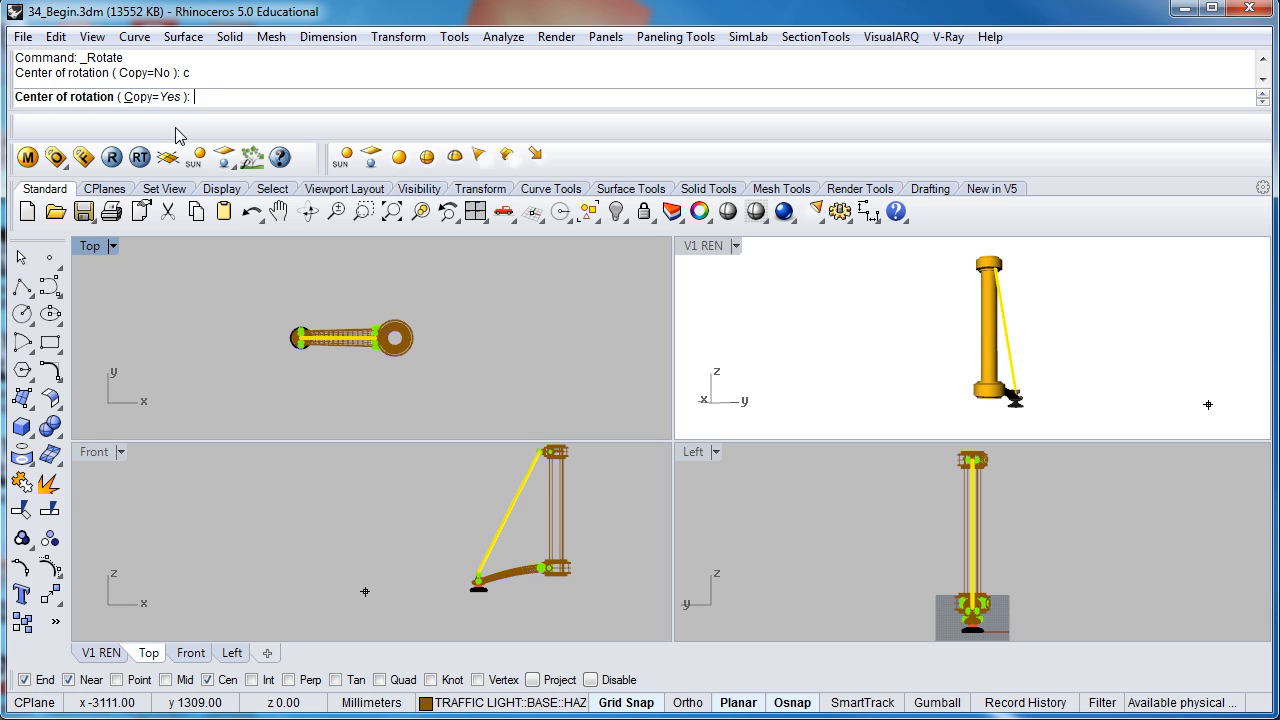
{"action": "scroll", "coordinate": [539, 483], "scroll_direction": "up", "scroll_amount": 3}
{"action": "scroll", "coordinate": [539, 483], "scroll_direction": "up", "scroll_amount": 5}
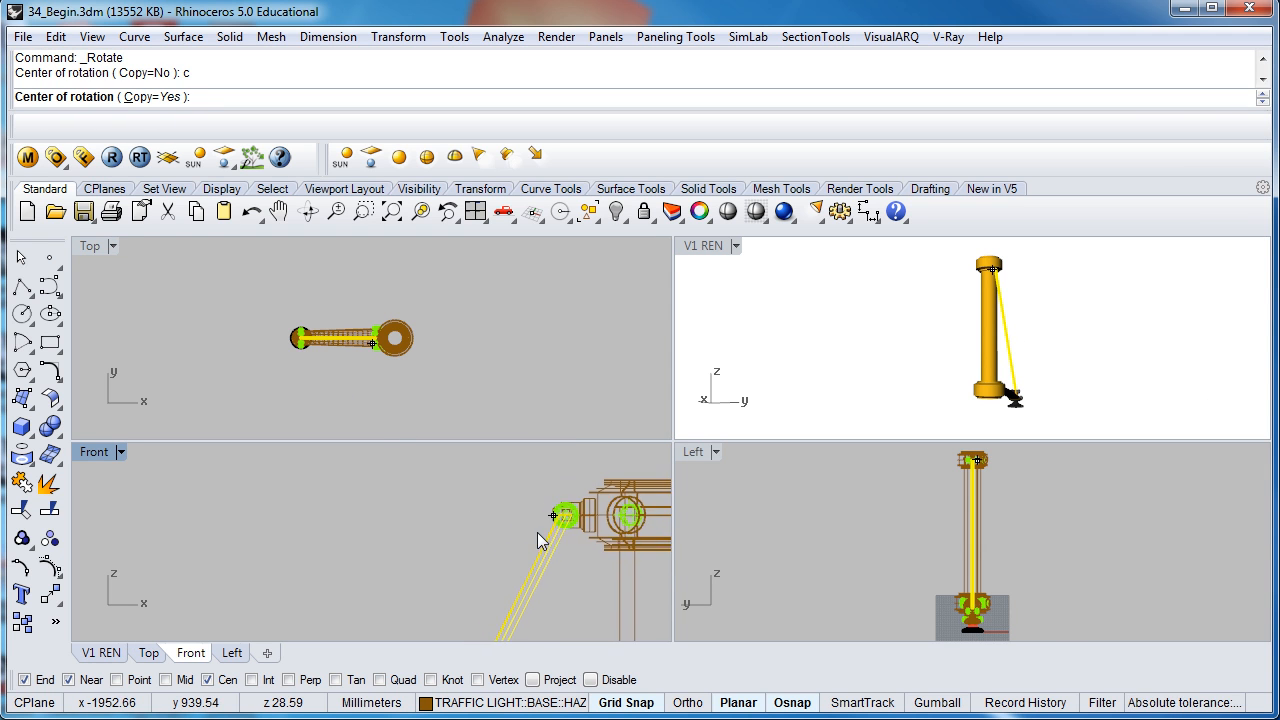
{"action": "scroll", "coordinate": [560, 520], "scroll_direction": "up", "scroll_amount": 2}
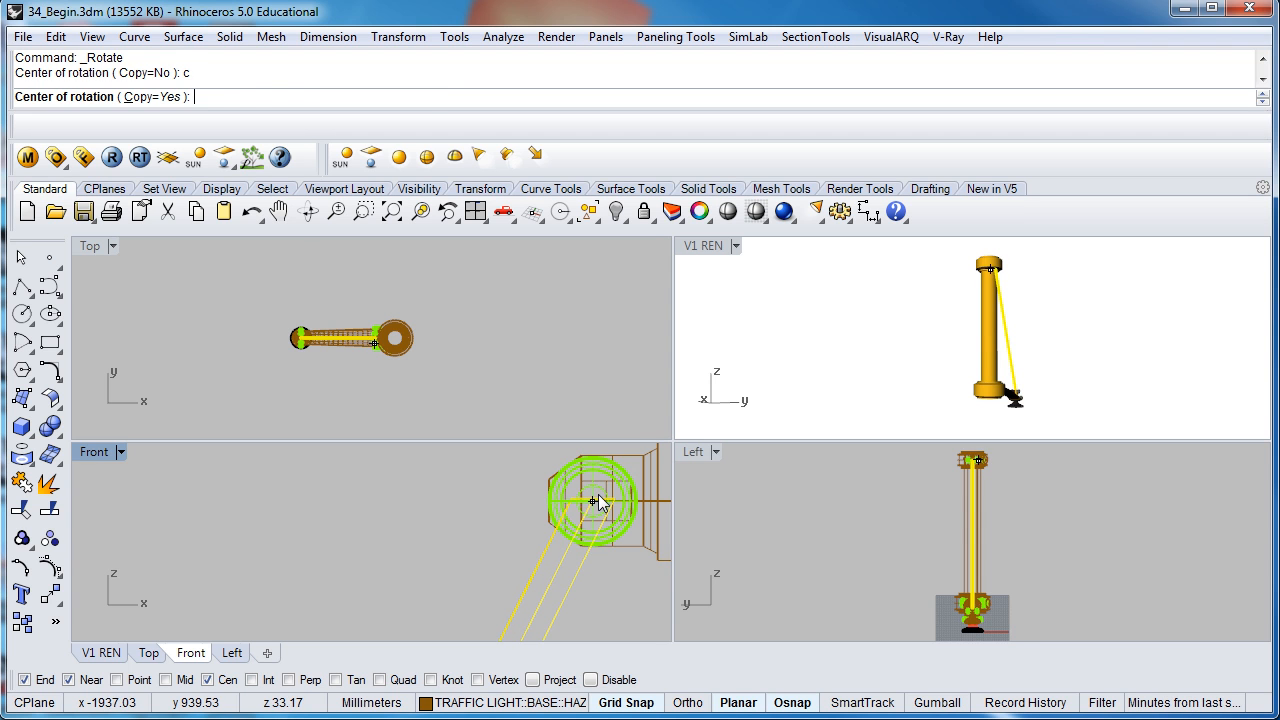
{"action": "left_click", "coordinate": [594, 494]}
{"action": "scroll", "coordinate": [592, 488], "scroll_direction": "down", "scroll_amount": 5}
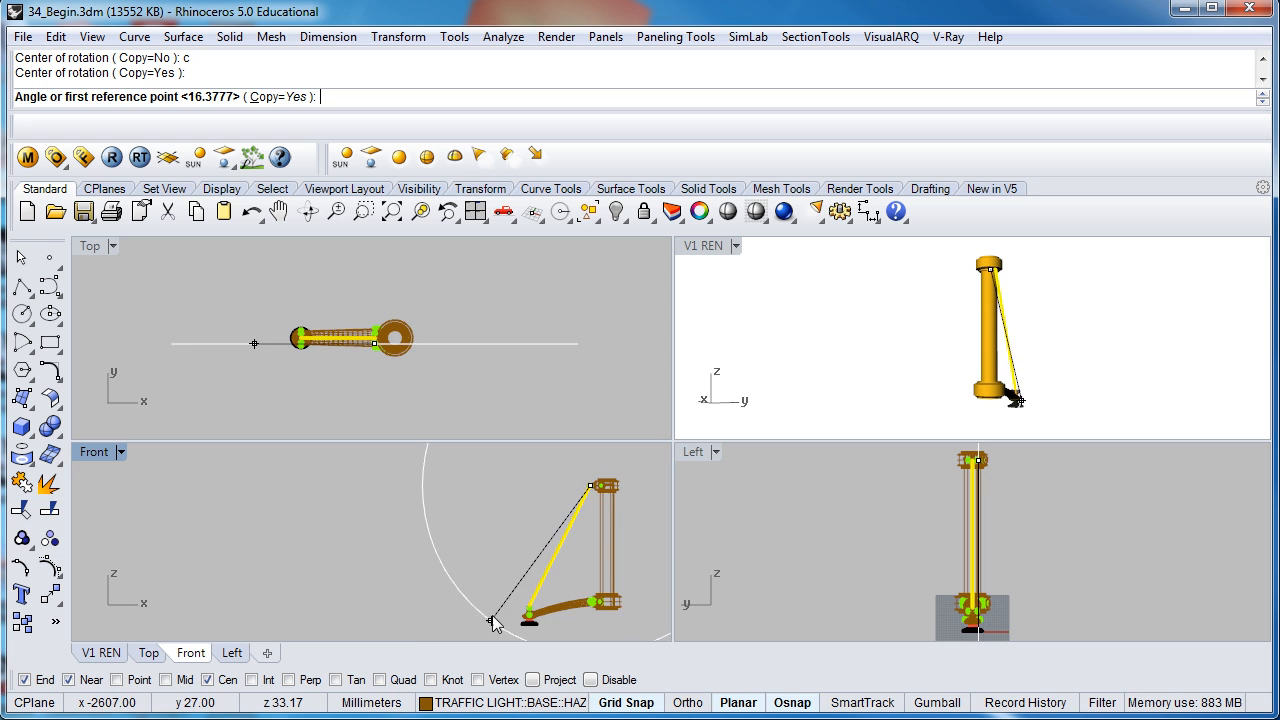
{"action": "scroll", "coordinate": [497, 555], "scroll_direction": "up", "scroll_amount": 4}
{"action": "left_click", "coordinate": [500, 578]}
{"action": "scroll", "coordinate": [505, 588], "scroll_direction": "down", "scroll_amount": 5}
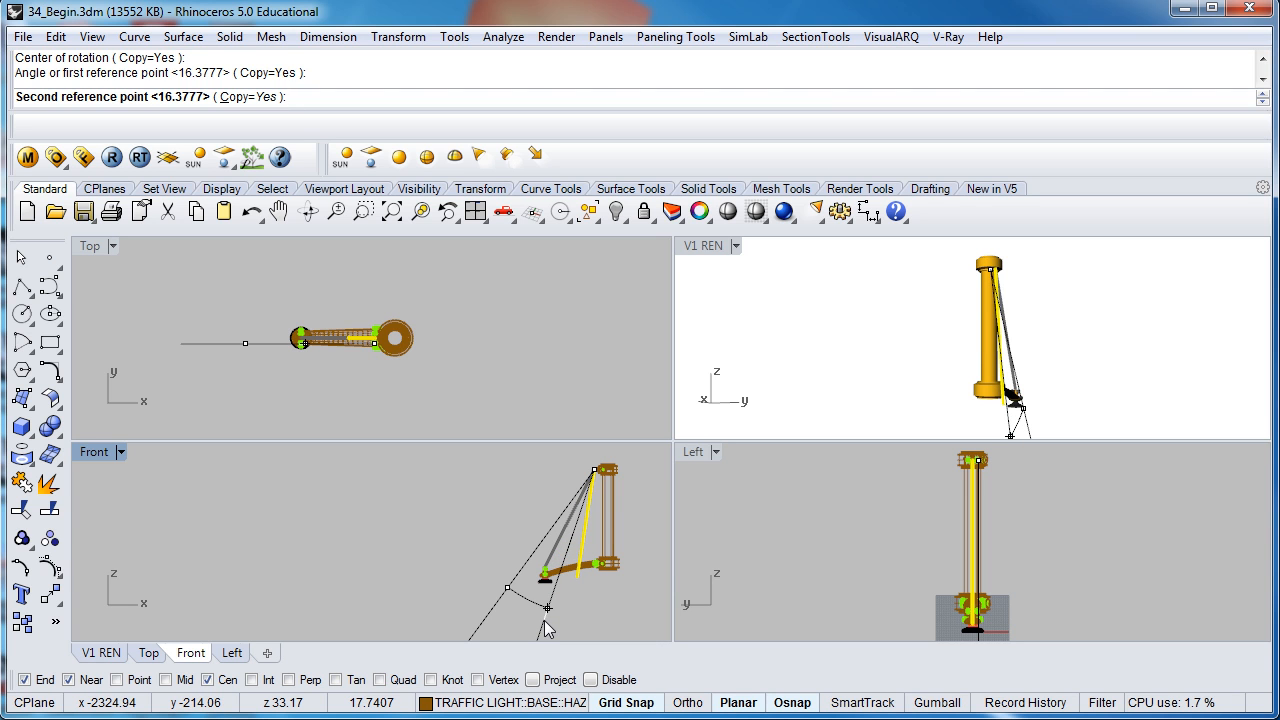
{"action": "left_click", "coordinate": [544, 622]}
{"action": "right_click", "coordinate": [543, 623]}
- Group the remaining leg's foot assembly with its curved lower arm
{"action": "right_click_drag", "start_coordinate": [535, 590], "coordinate": [422, 560]}
{"action": "scroll", "coordinate": [458, 546], "scroll_direction": "up", "scroll_amount": 6}
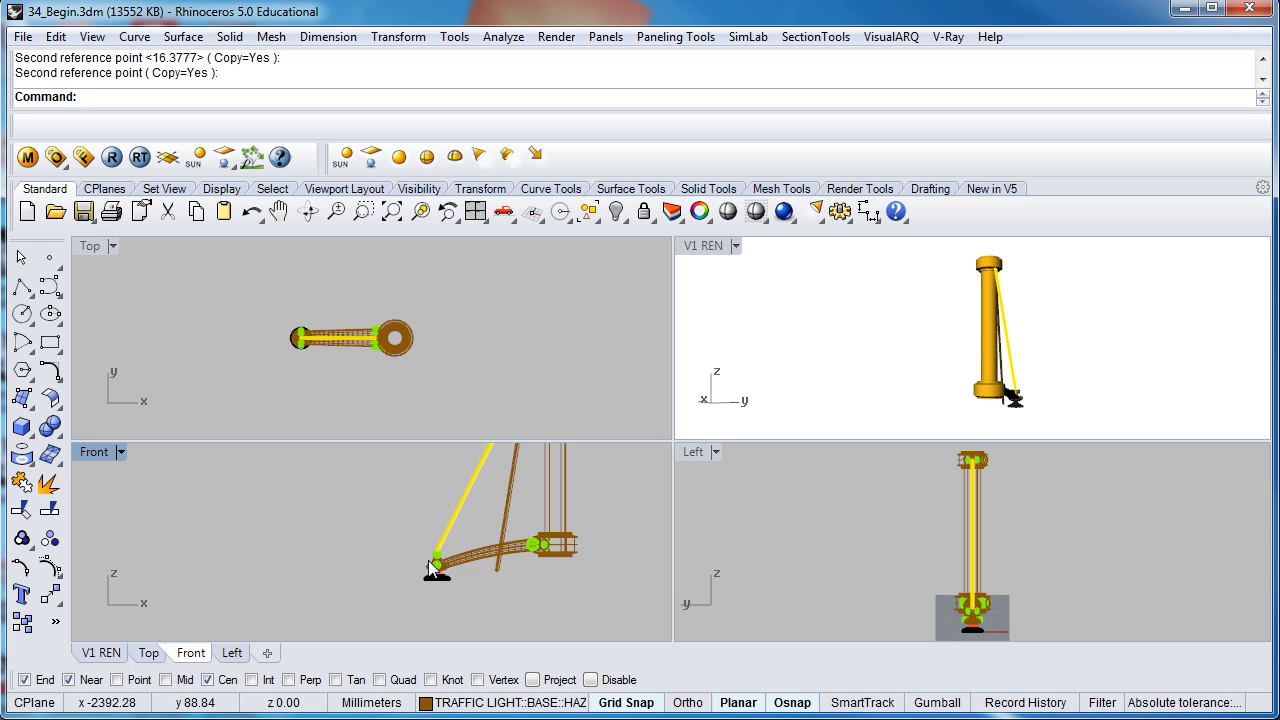
{"action": "left_click_drag", "start_coordinate": [412, 541], "coordinate": [469, 597]}
{"action": "scroll", "coordinate": [460, 570], "scroll_direction": "up", "scroll_amount": 3}
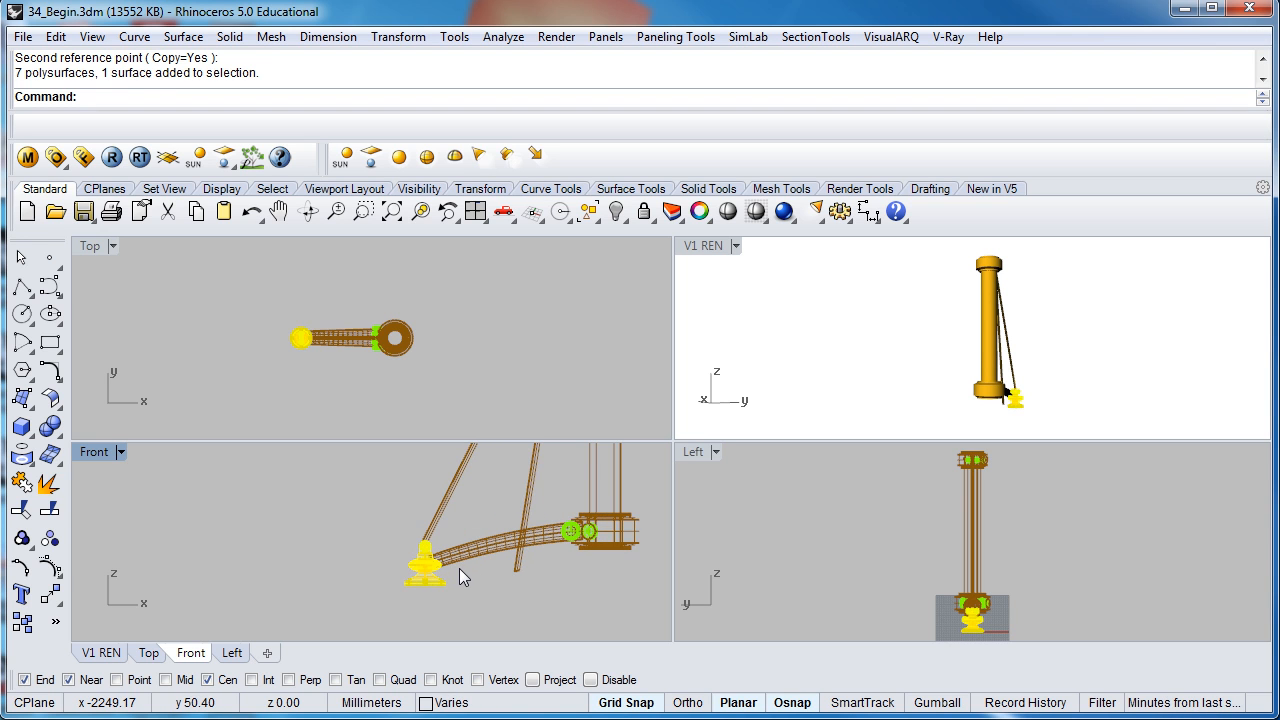
{"action": "left_click", "coordinate": [473, 554], "text": "shift"}
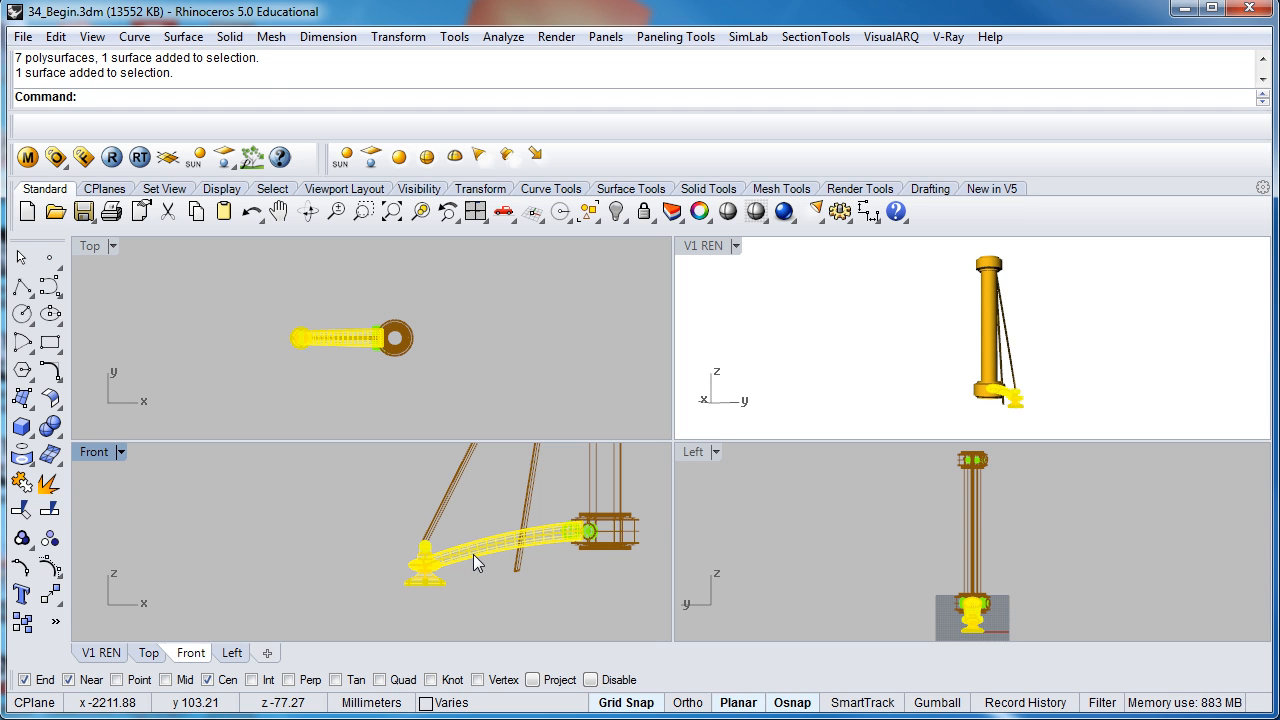
{"action": "scroll", "coordinate": [557, 527], "scroll_direction": "up", "scroll_amount": 4}
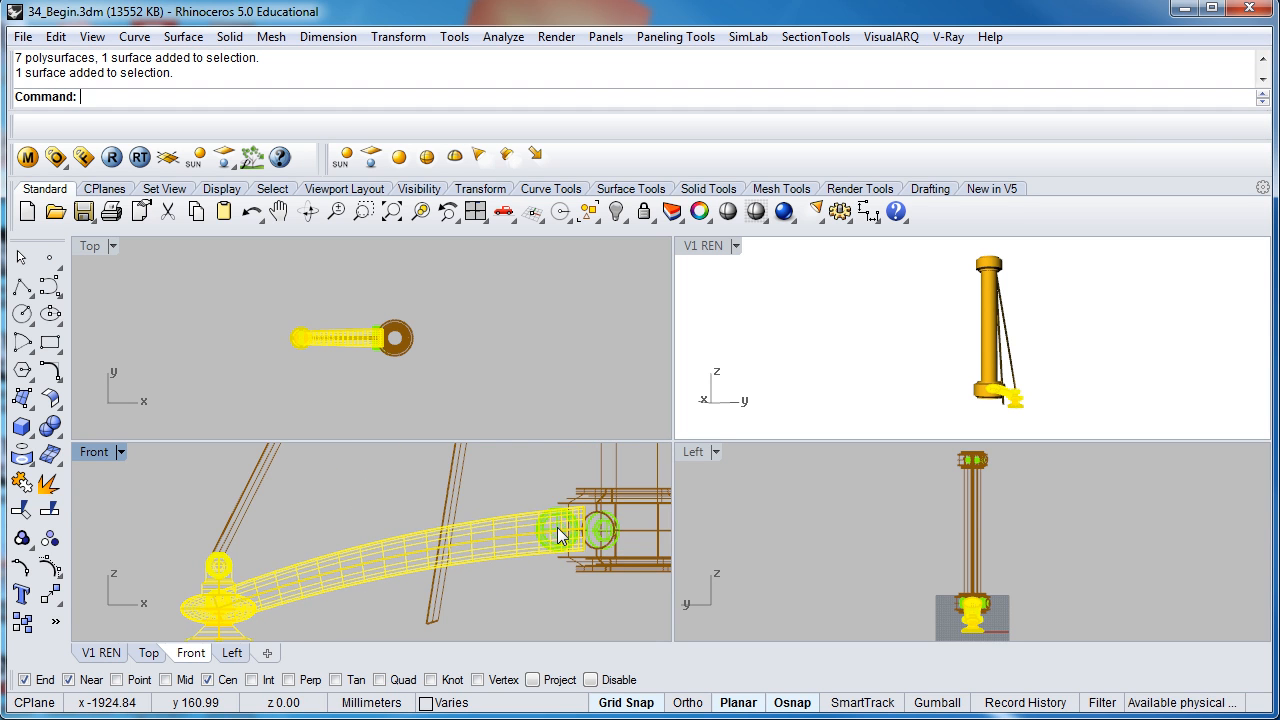
{"action": "scroll", "coordinate": [557, 527], "scroll_direction": "down", "scroll_amount": 4}
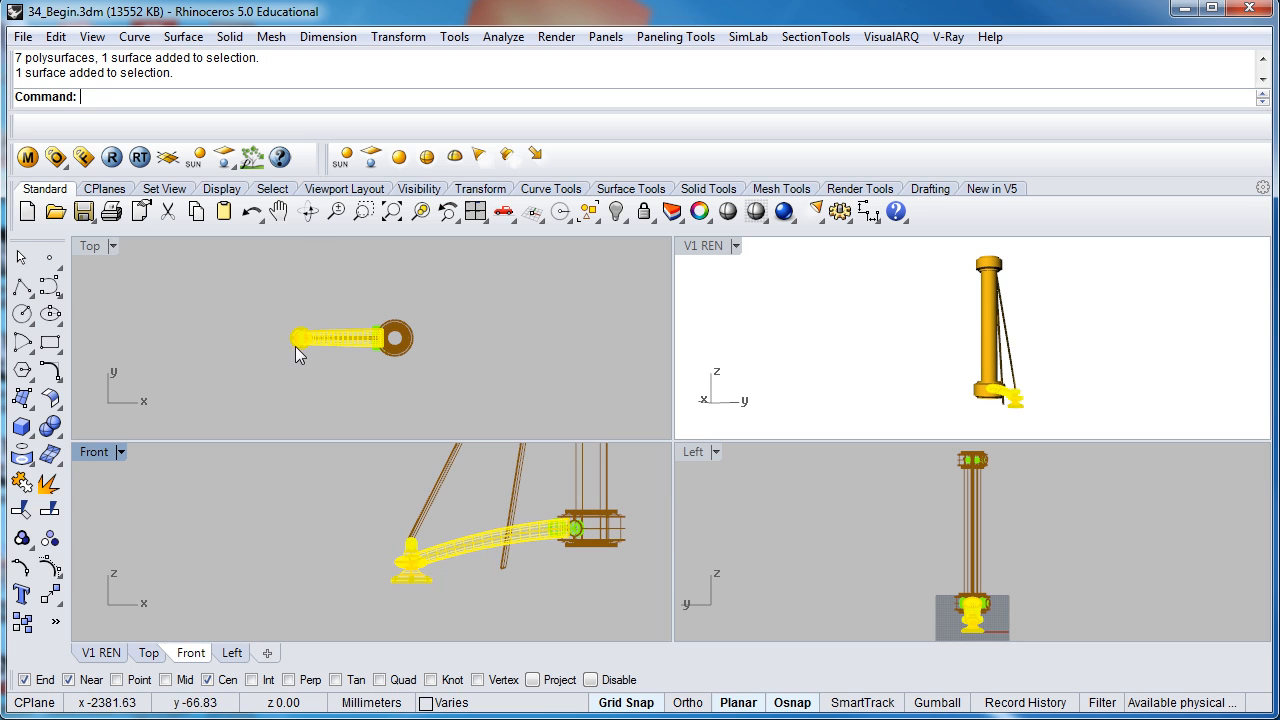
{"action": "left_click", "coordinate": [22, 539]}
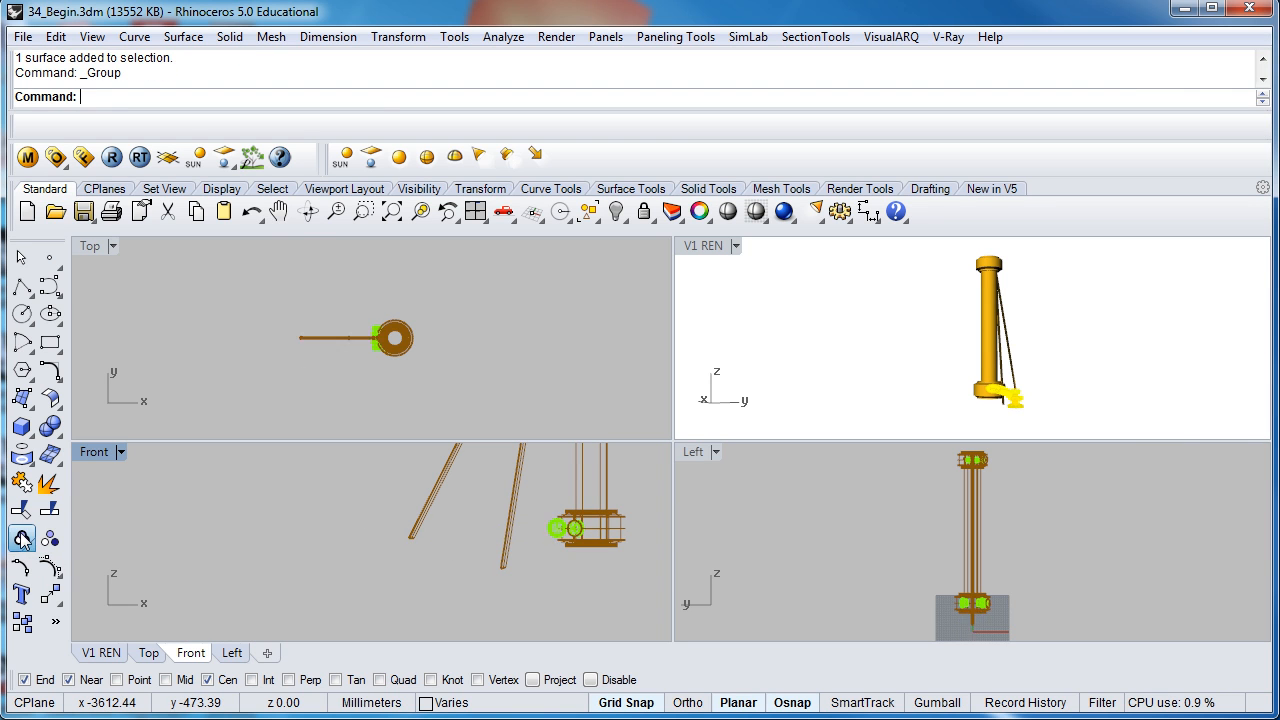
- Copy the grouped foot and curved arm 273 mm horizontally toward the pole in the Front view, with Ortho on
{"action": "left_click", "coordinate": [398, 36]}
{"action": "left_click", "coordinate": [364, 82]}
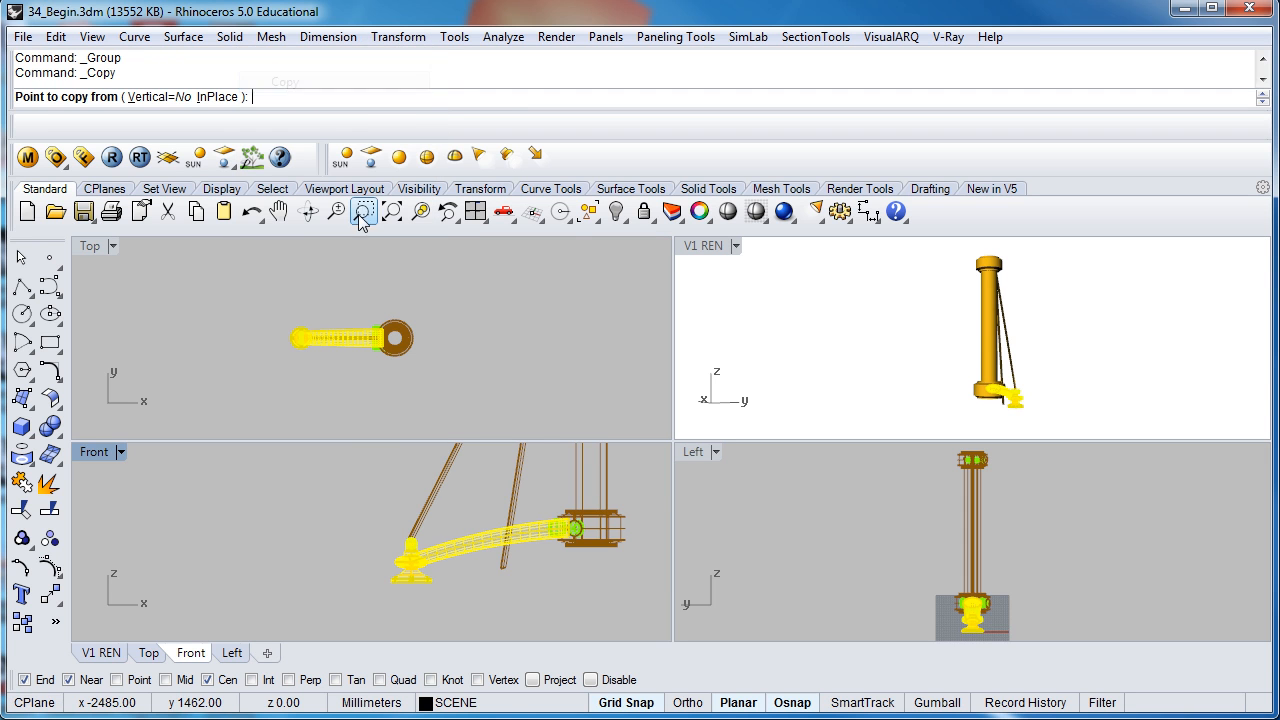
{"action": "right_click_drag", "start_coordinate": [380, 551], "coordinate": [329, 486]}
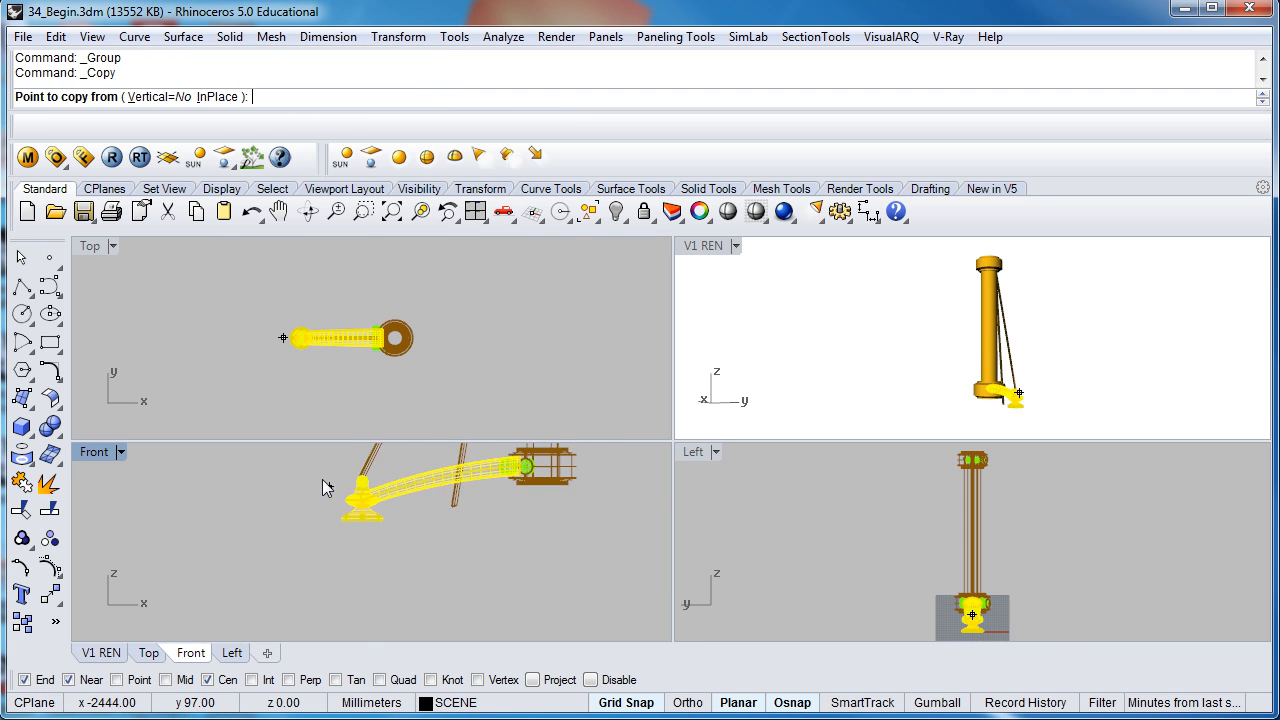
{"action": "left_click", "coordinate": [334, 553]}
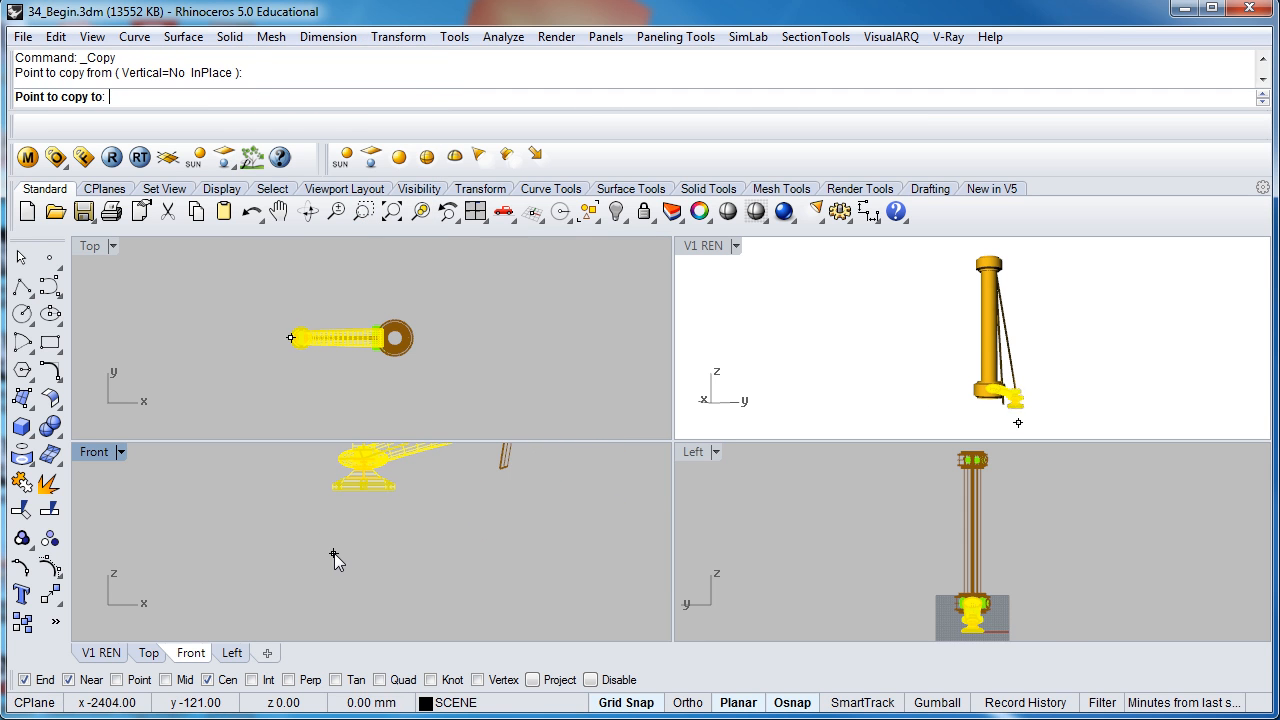
{"action": "left_click", "coordinate": [688, 702]}
{"action": "right_click_drag", "start_coordinate": [485, 546], "coordinate": [435, 581]}
{"action": "scroll", "coordinate": [466, 520], "scroll_direction": "up", "scroll_amount": 4}
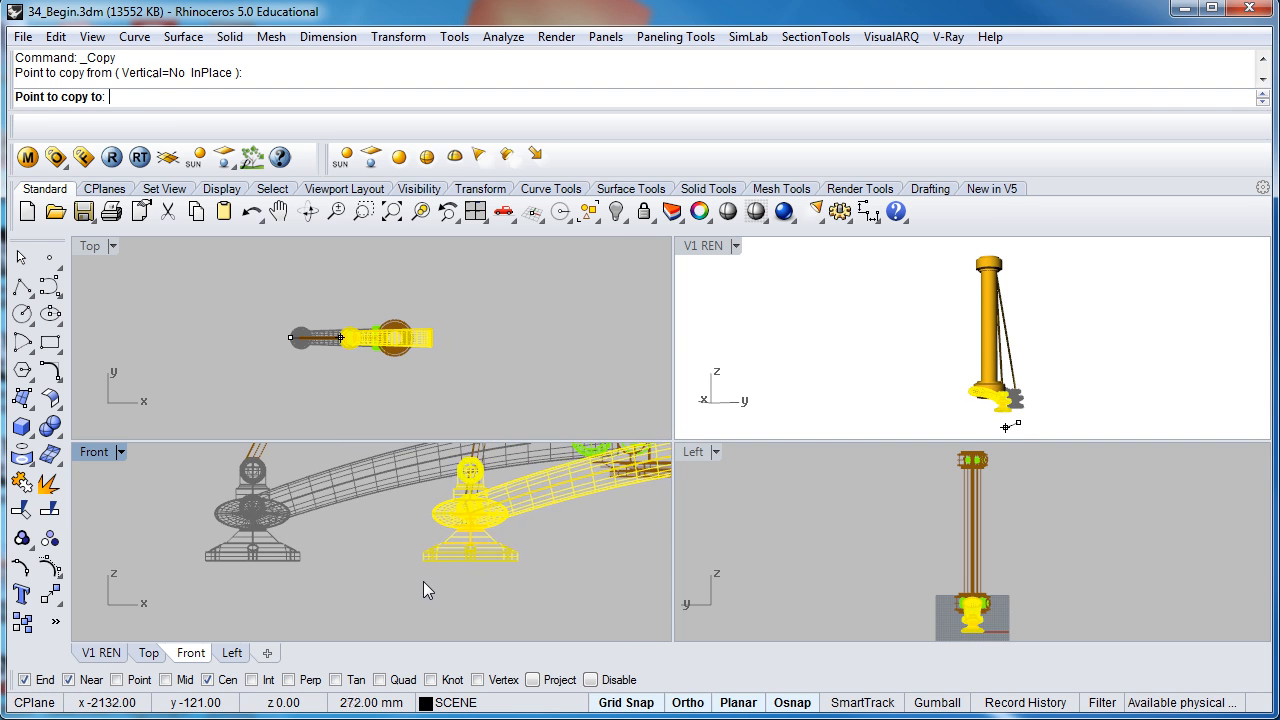
{"action": "left_click", "coordinate": [426, 581]}
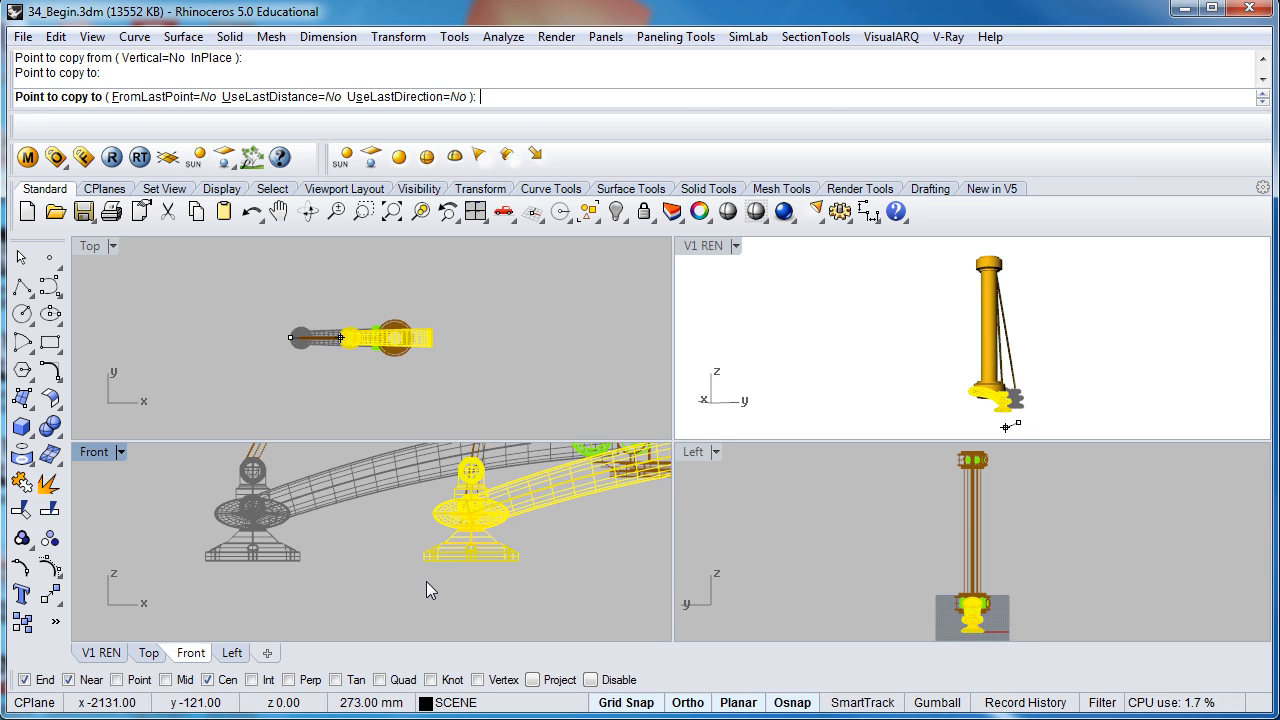
{"action": "key", "text": "Return"}
- Move the copied foot and curved arm straight down in the Front view so its upper joint meets the rotated rod's lower end
{"action": "left_click", "coordinate": [460, 511]}
{"action": "scroll", "coordinate": [459, 506], "scroll_direction": "up", "scroll_amount": 5}
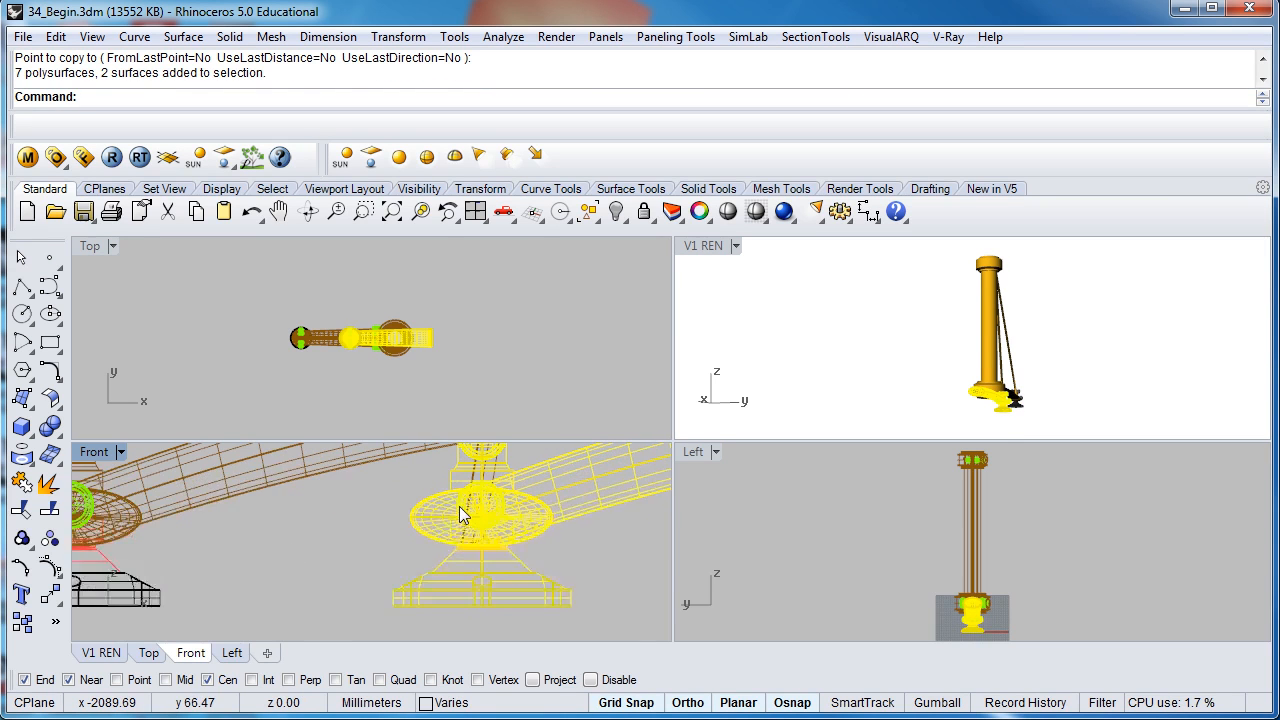
{"action": "scroll", "coordinate": [435, 538], "scroll_direction": "up", "scroll_amount": 3}
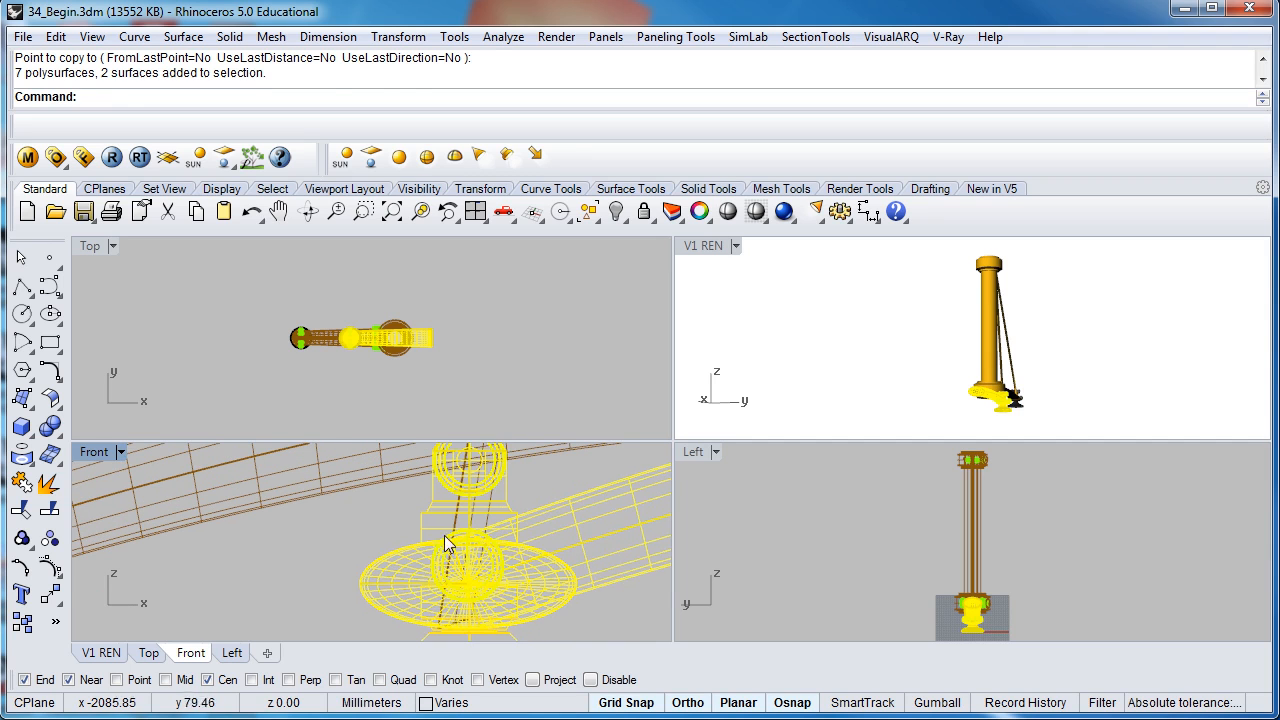
{"action": "left_click_drag", "start_coordinate": [448, 503], "coordinate": [447, 612]}
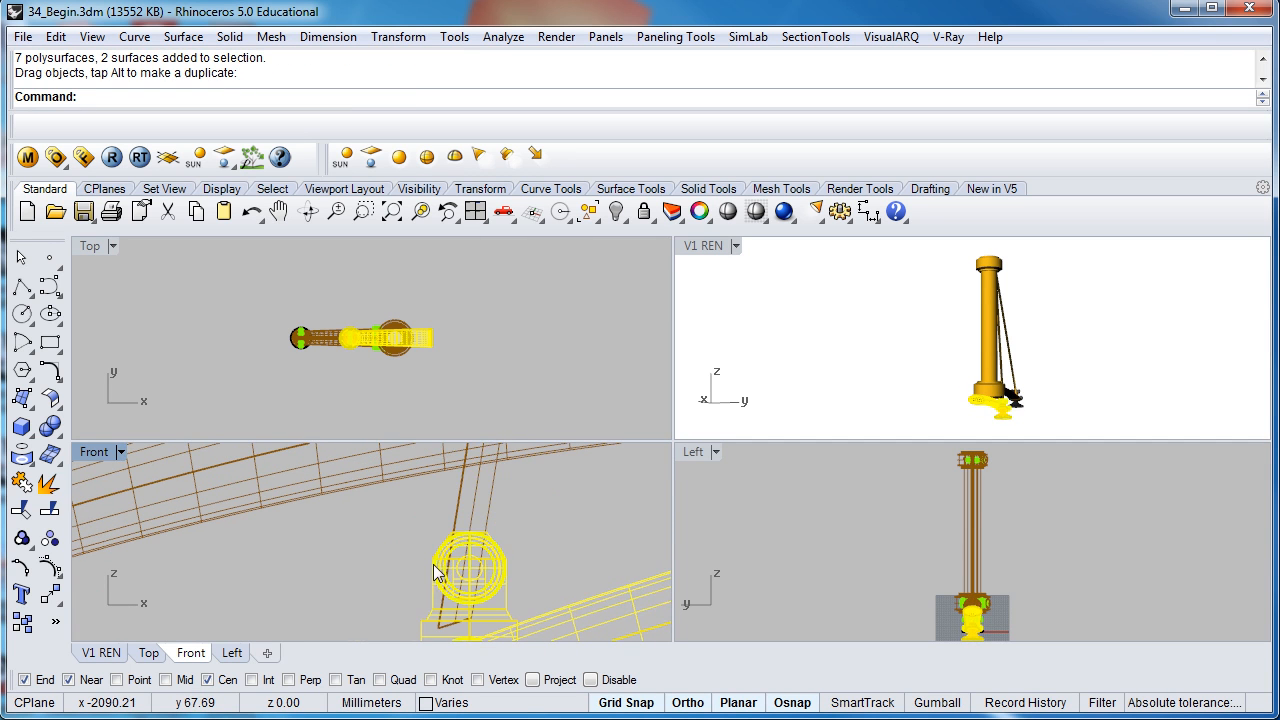
{"action": "right_click_drag", "start_coordinate": [438, 552], "coordinate": [429, 487]}
{"action": "scroll", "coordinate": [434, 487], "scroll_direction": "down", "scroll_amount": 4}
{"action": "scroll", "coordinate": [433, 521], "scroll_direction": "up", "scroll_amount": 6}
{"action": "left_click_drag", "start_coordinate": [441, 503], "coordinate": [435, 565]}
{"action": "scroll", "coordinate": [443, 556], "scroll_direction": "up", "scroll_amount": 4}
{"action": "left_click_drag", "start_coordinate": [524, 558], "coordinate": [501, 565]}
{"action": "scroll", "coordinate": [501, 565], "scroll_direction": "down", "scroll_amount": 5}
{"action": "right_click_drag", "start_coordinate": [405, 515], "coordinate": [355, 566]}
{"action": "scroll", "coordinate": [353, 560], "scroll_direction": "down", "scroll_amount": 2}
{"action": "scroll", "coordinate": [371, 574], "scroll_direction": "up", "scroll_amount": 4}
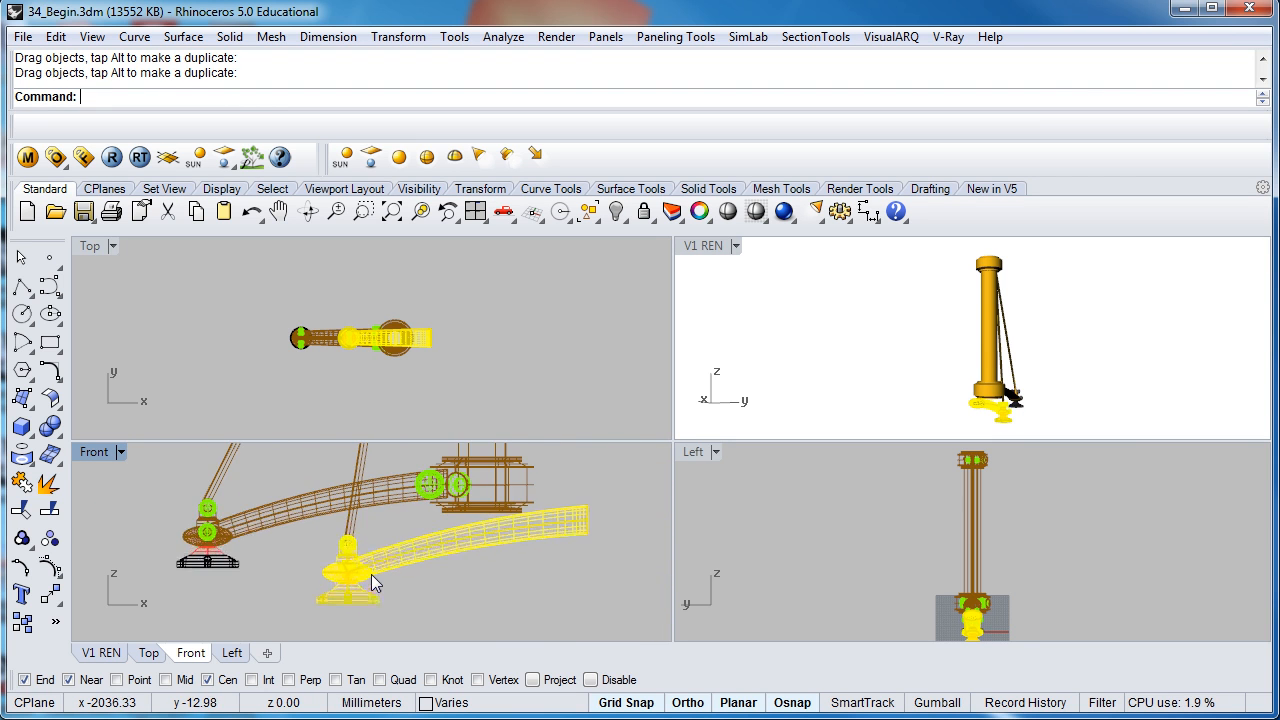
- Ungroup the repositioned foot and curved arm copy
{"action": "left_click", "coordinate": [397, 557]}
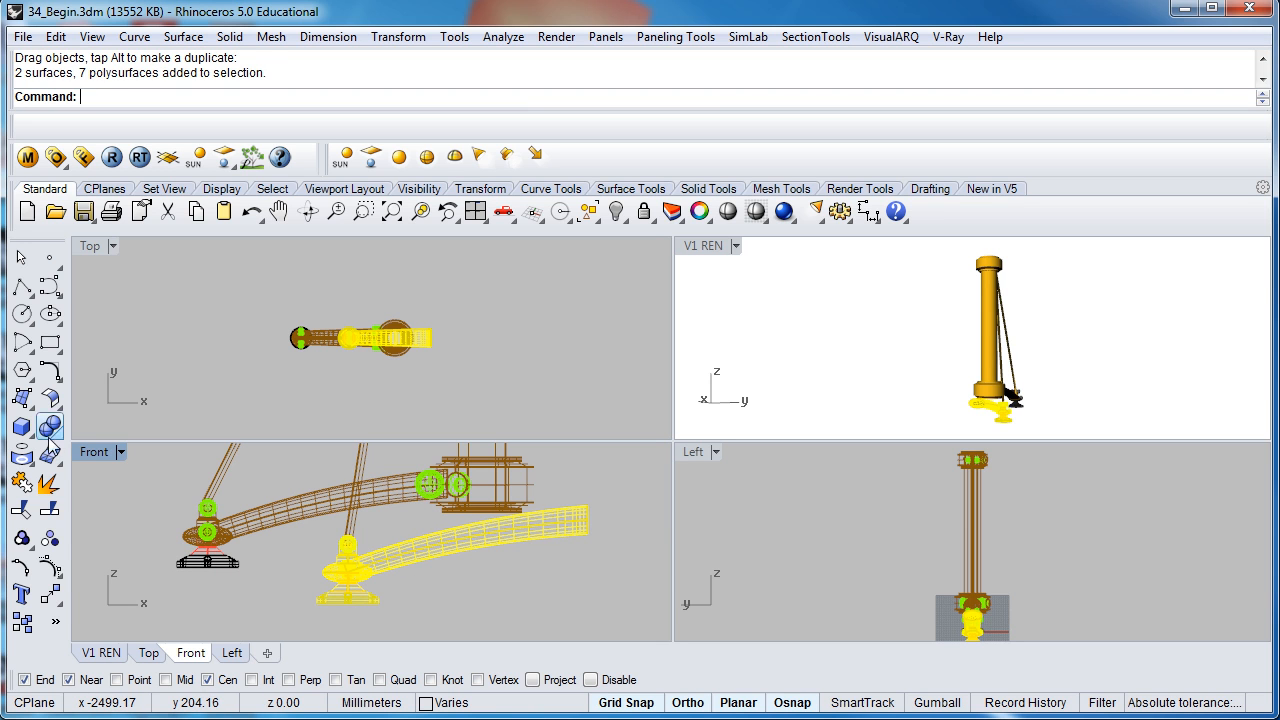
{"action": "left_click", "coordinate": [50, 540]}
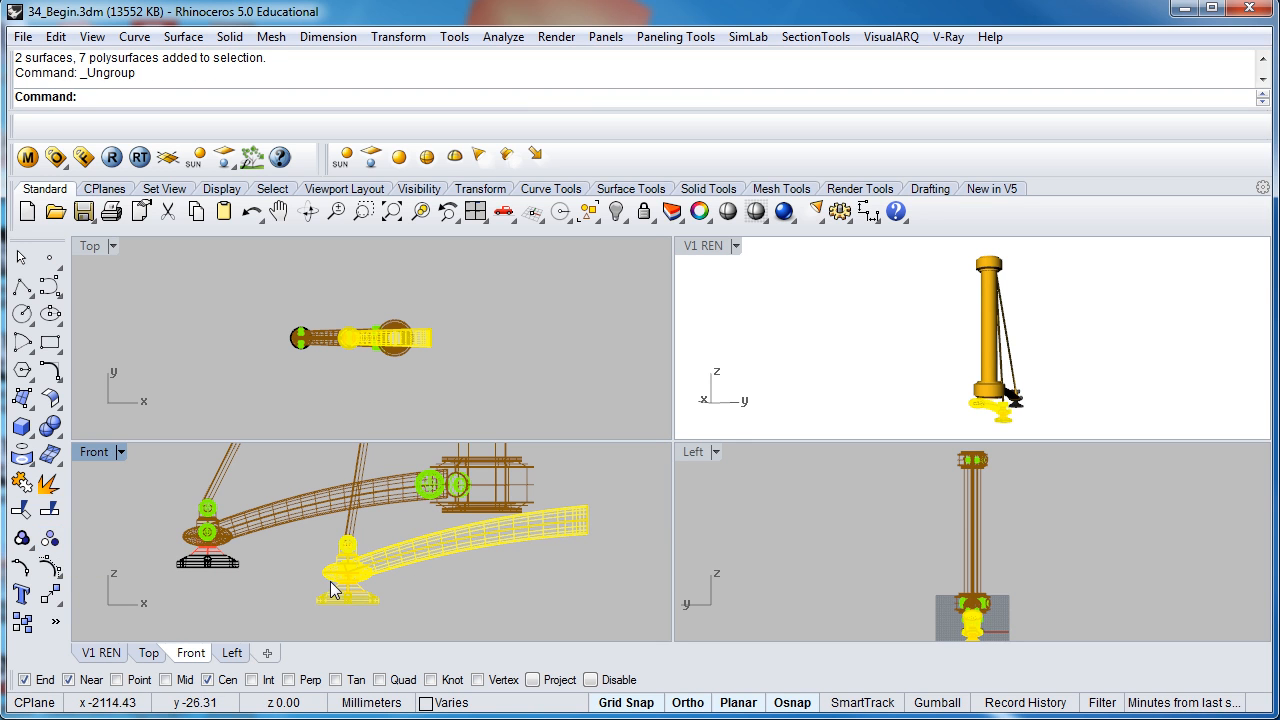
{"action": "scroll", "coordinate": [418, 588], "scroll_direction": "down", "scroll_amount": 5}
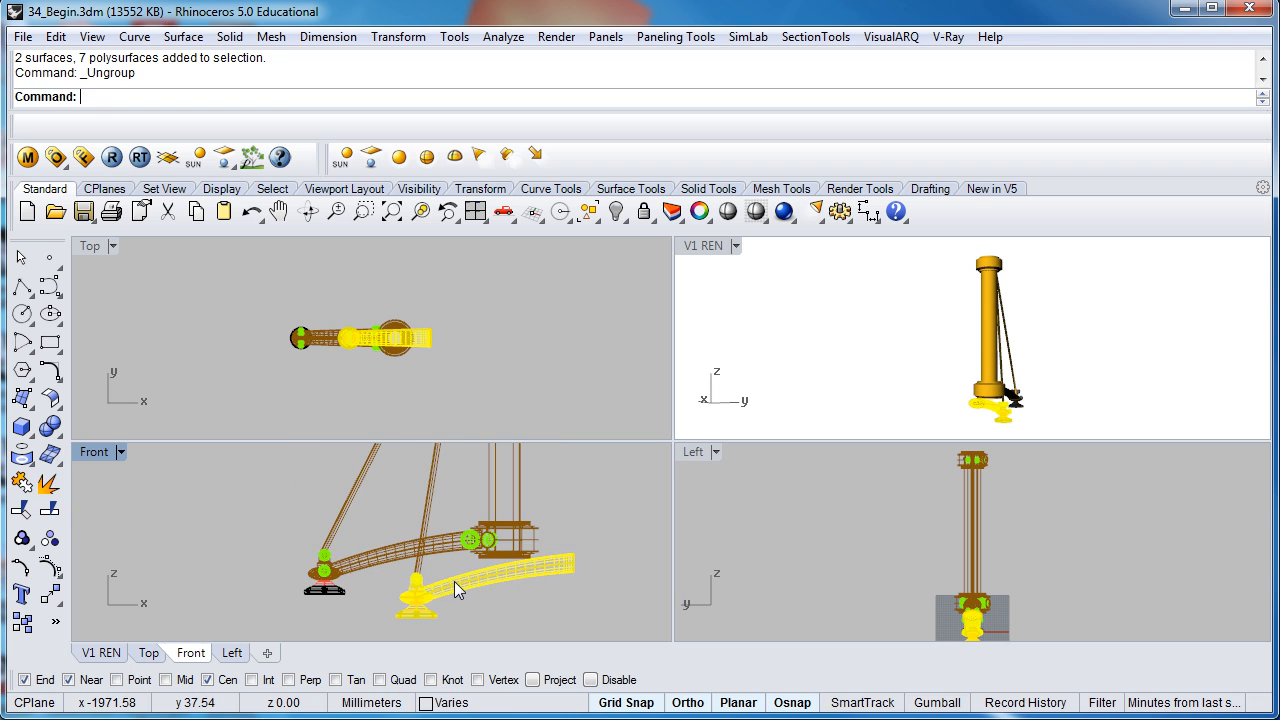
{"action": "scroll", "coordinate": [454, 589], "scroll_direction": "up", "scroll_amount": 2}
{"action": "scroll", "coordinate": [416, 580], "scroll_direction": "up", "scroll_amount": 10}
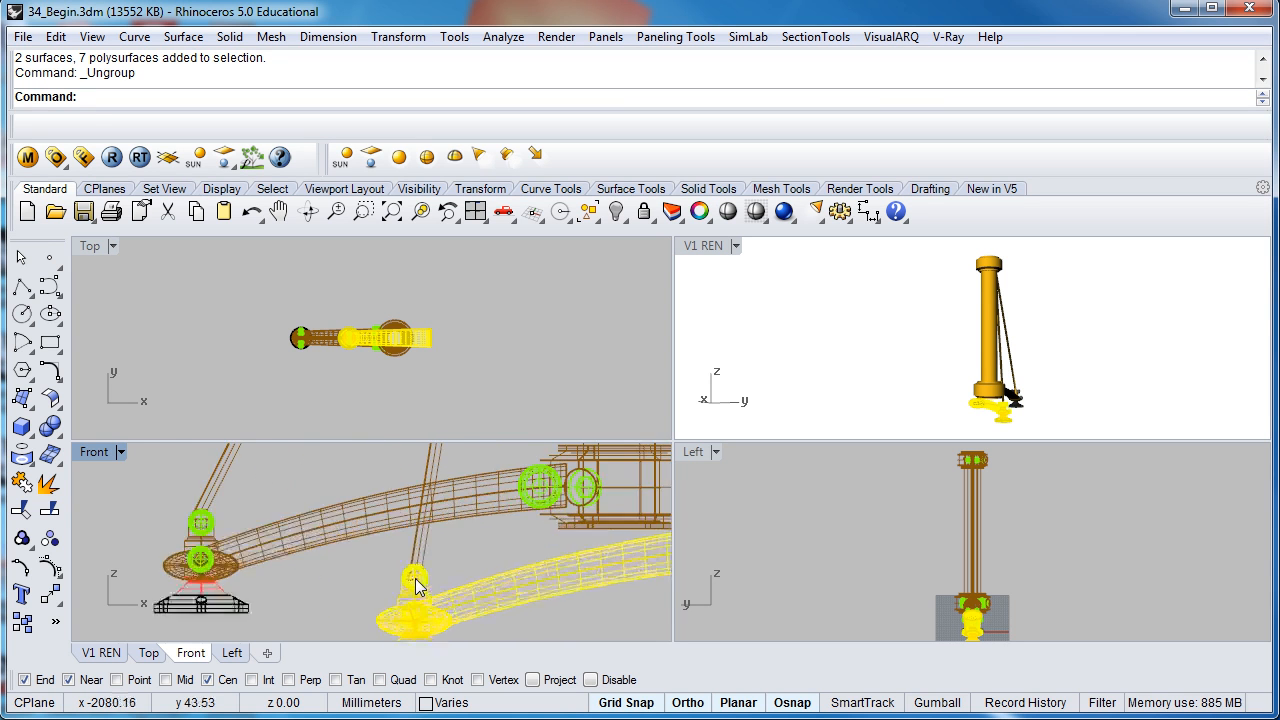
- Create a copy of the foot and arm rotated about 66° counterclockwise around its upper joint, with Ortho and object snaps off, and delete the unrotated one
{"action": "left_click", "coordinate": [400, 37]}
{"action": "left_click", "coordinate": [327, 85]}
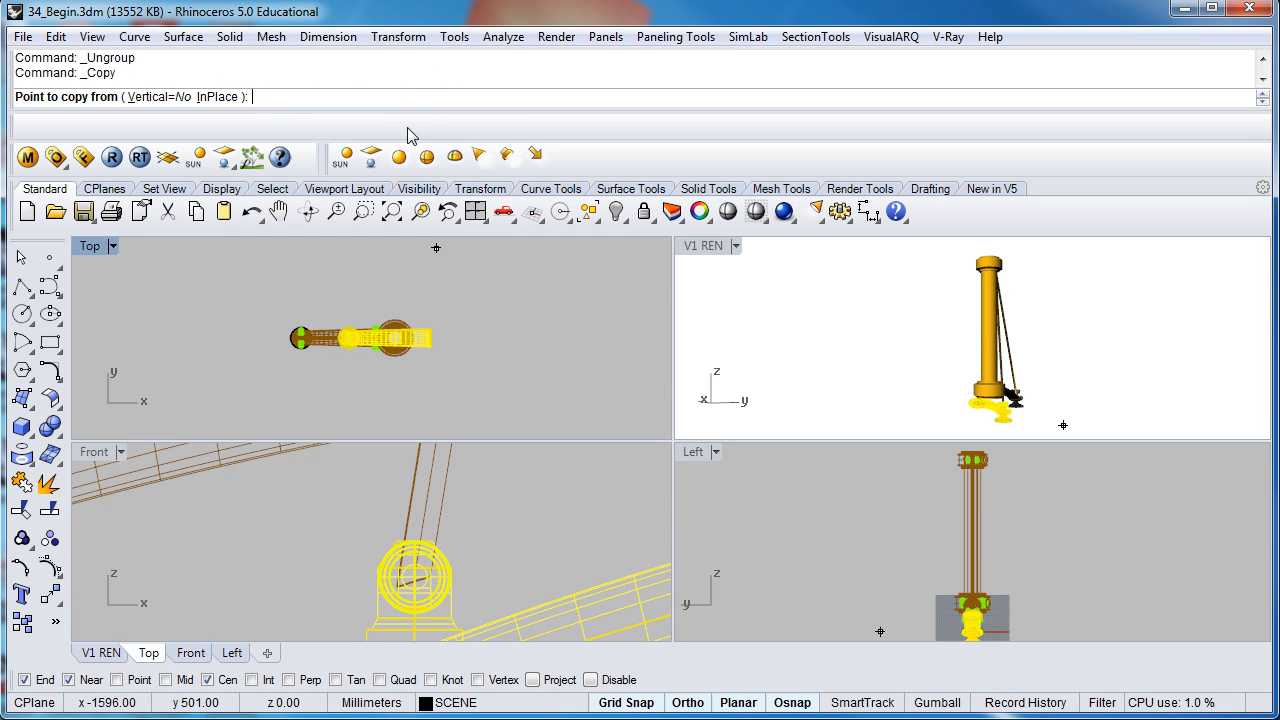
{"action": "left_click", "coordinate": [398, 37]}
{"action": "left_click", "coordinate": [300, 103]}
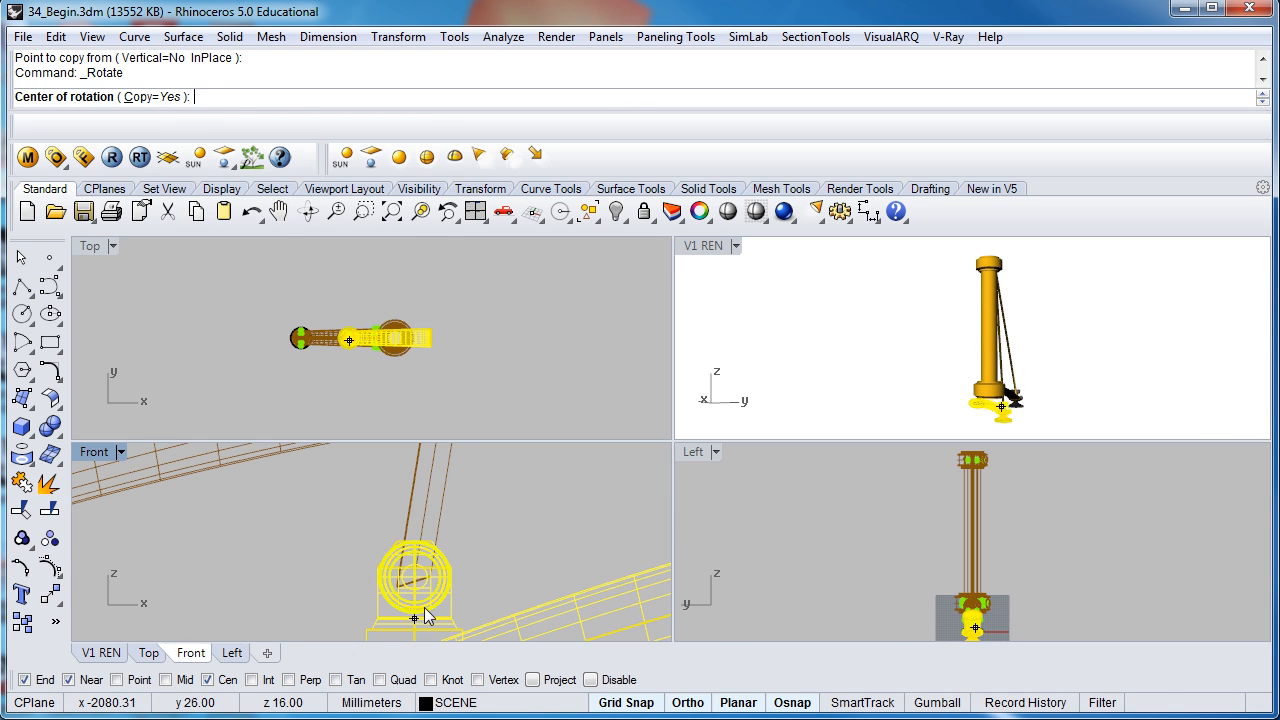
{"action": "scroll", "coordinate": [407, 573], "scroll_direction": "up", "scroll_amount": 3}
{"action": "left_click", "coordinate": [411, 568]}
{"action": "scroll", "coordinate": [412, 565], "scroll_direction": "down", "scroll_amount": 2}
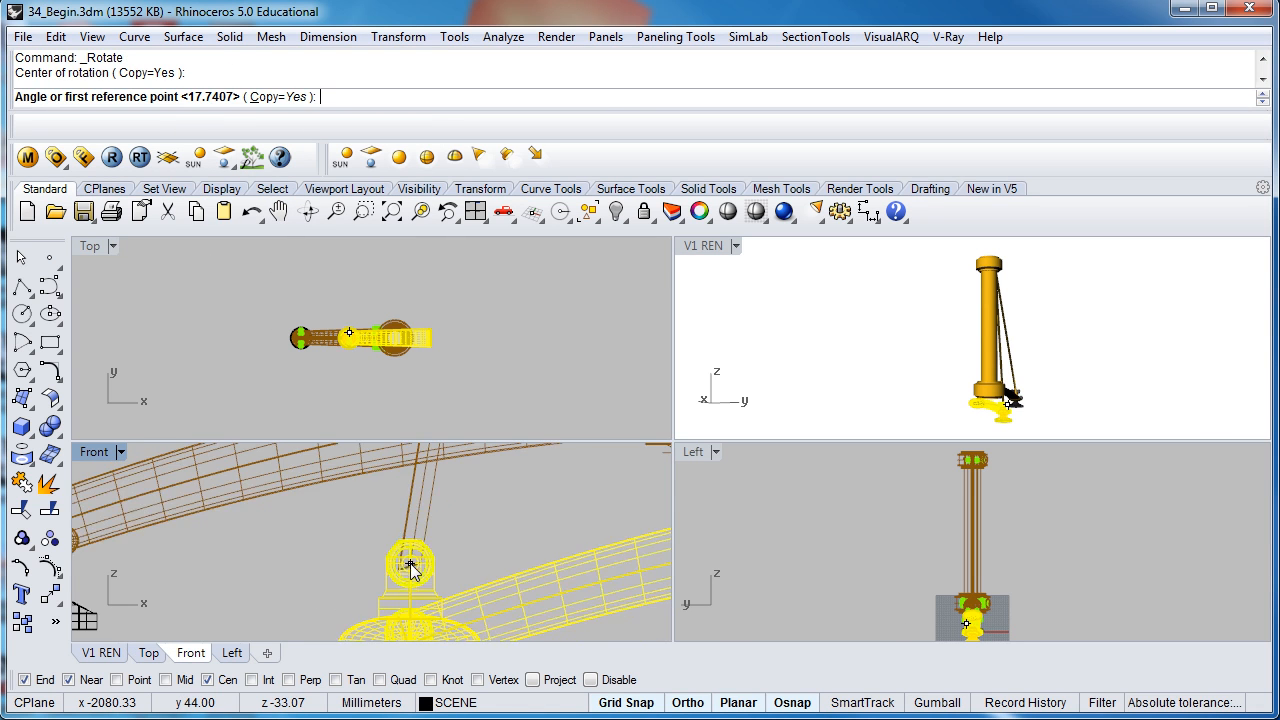
{"action": "left_click", "coordinate": [703, 706]}
{"action": "scroll", "coordinate": [321, 554], "scroll_direction": "down", "scroll_amount": 3}
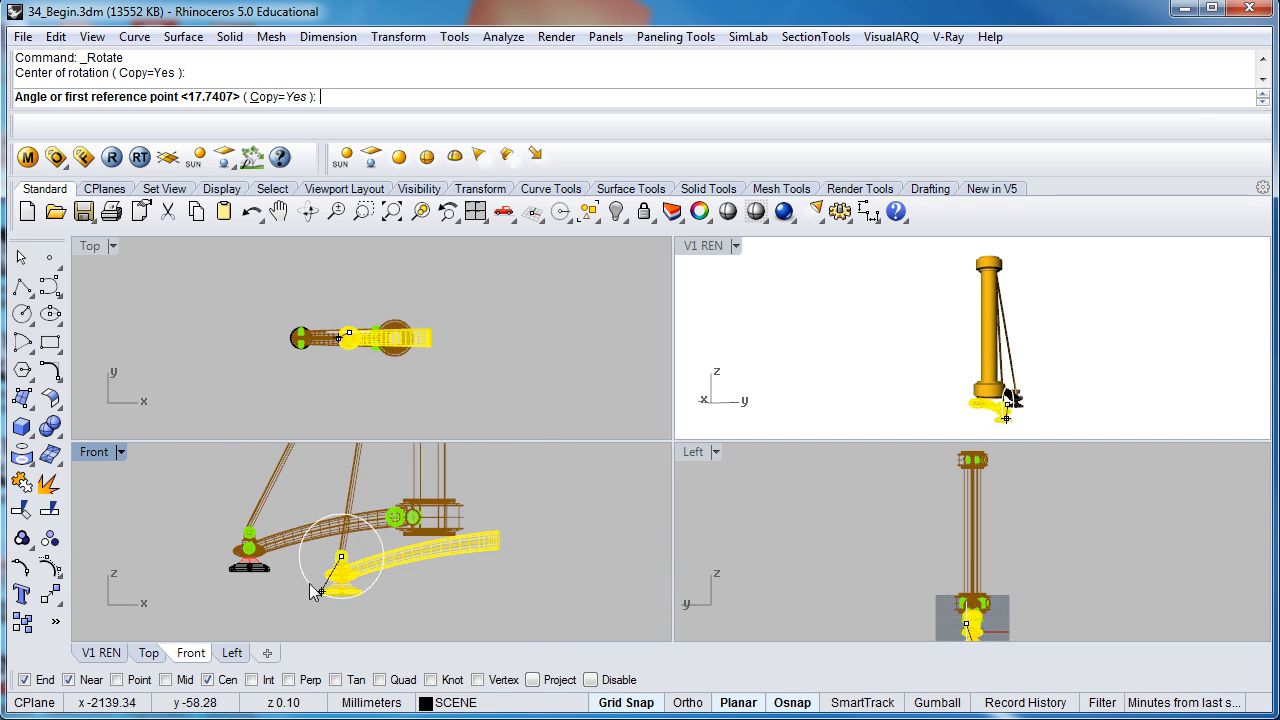
{"action": "scroll", "coordinate": [313, 590], "scroll_direction": "up", "scroll_amount": 2}
{"action": "left_click", "coordinate": [275, 571]}
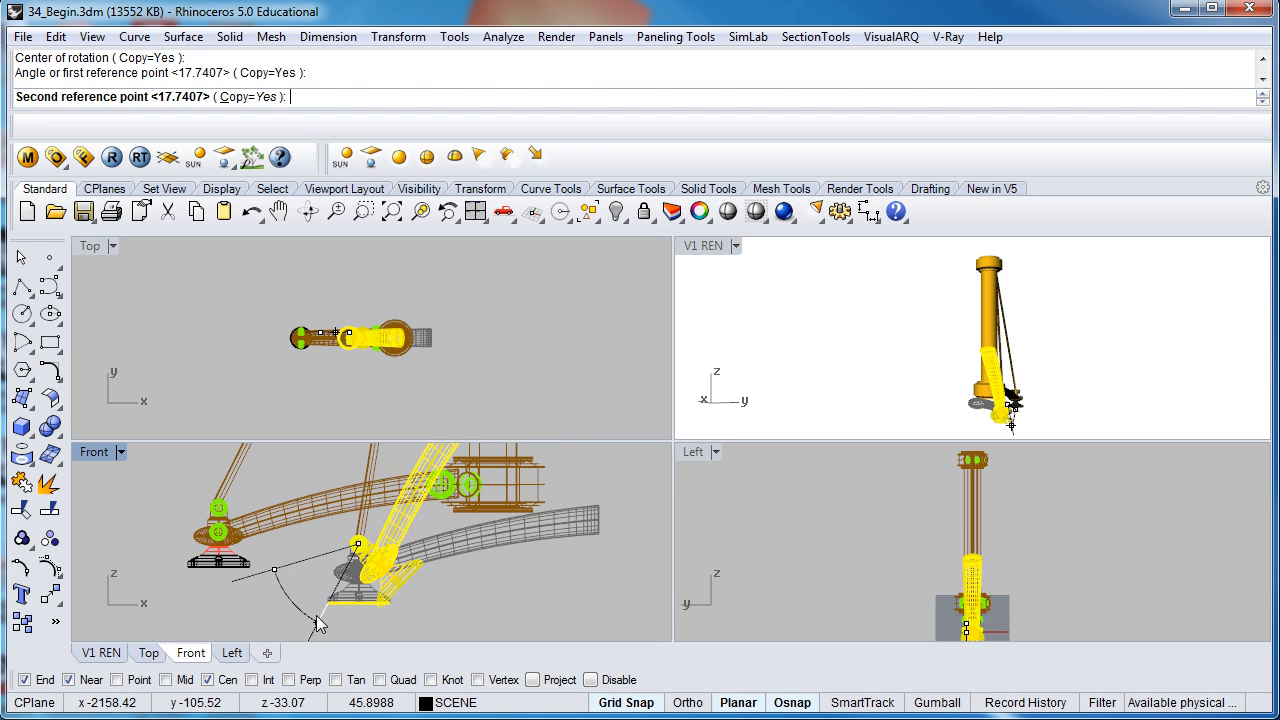
{"action": "scroll", "coordinate": [333, 624], "scroll_direction": "down", "scroll_amount": 4}
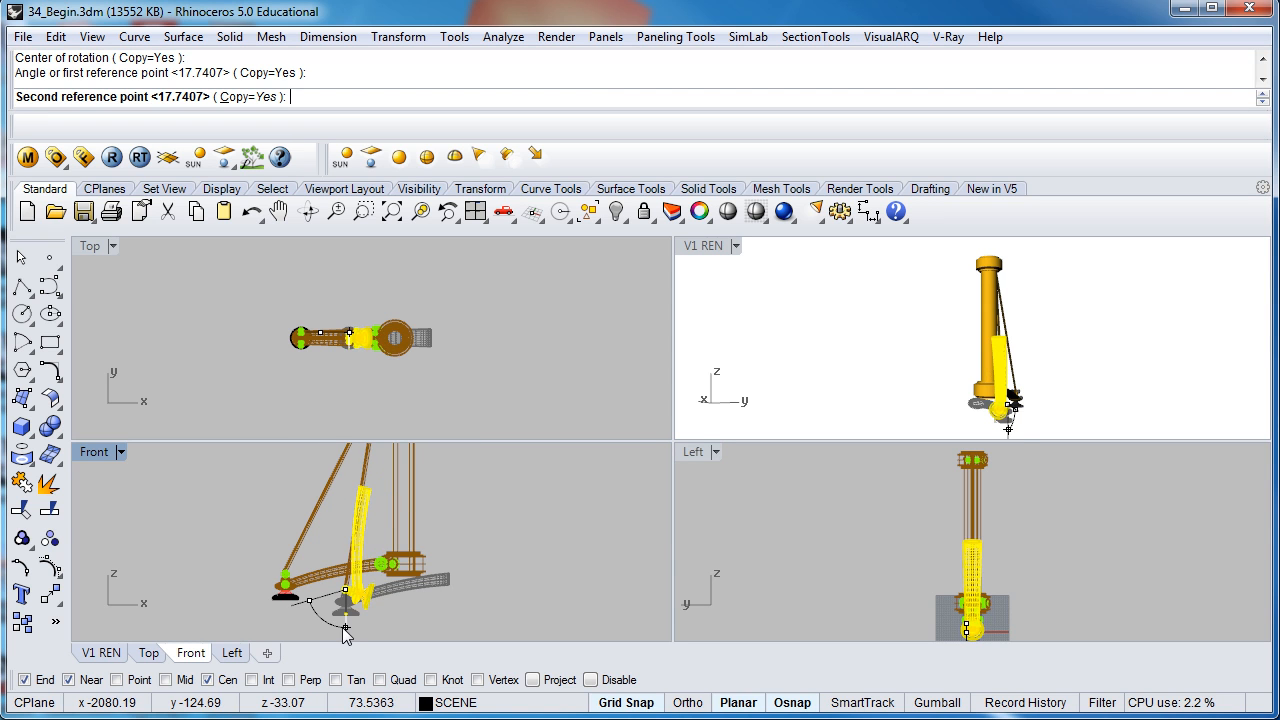
{"action": "scroll", "coordinate": [338, 626], "scroll_direction": "up", "scroll_amount": 1}
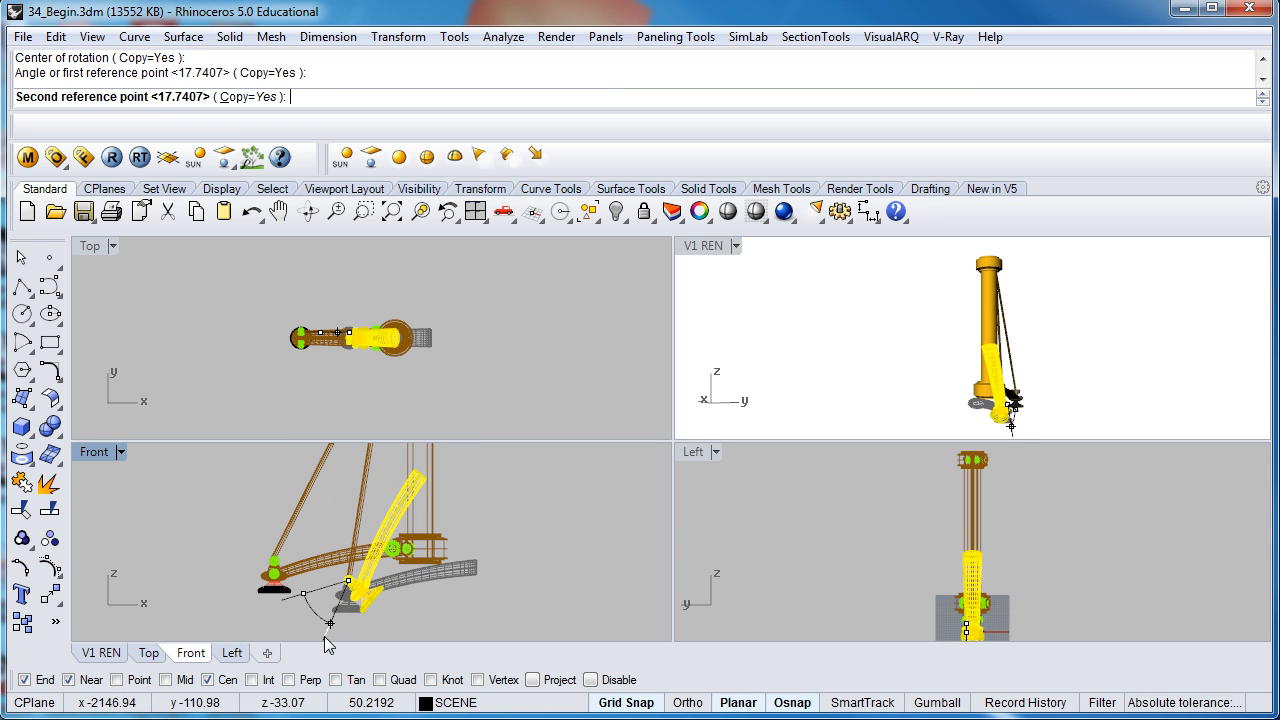
{"action": "left_click", "coordinate": [592, 680]}
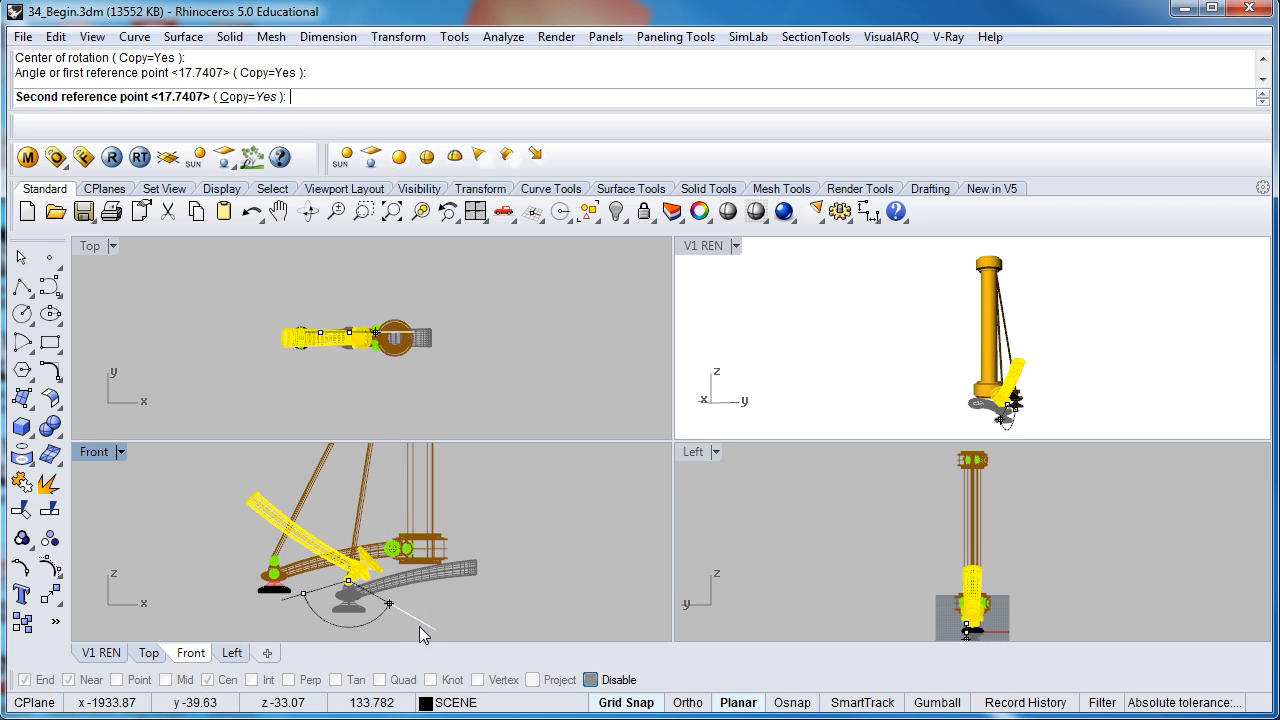
{"action": "scroll", "coordinate": [395, 625], "scroll_direction": "down", "scroll_amount": 3}
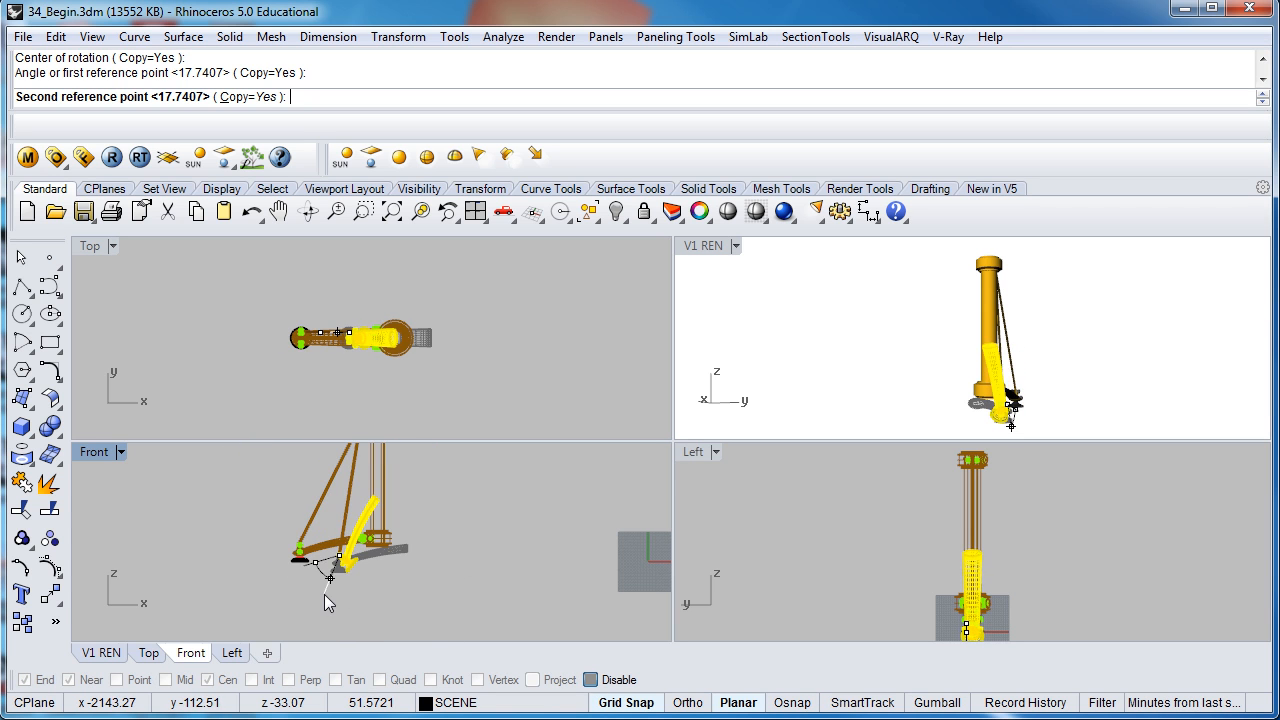
{"action": "scroll", "coordinate": [337, 607], "scroll_direction": "up", "scroll_amount": 1}
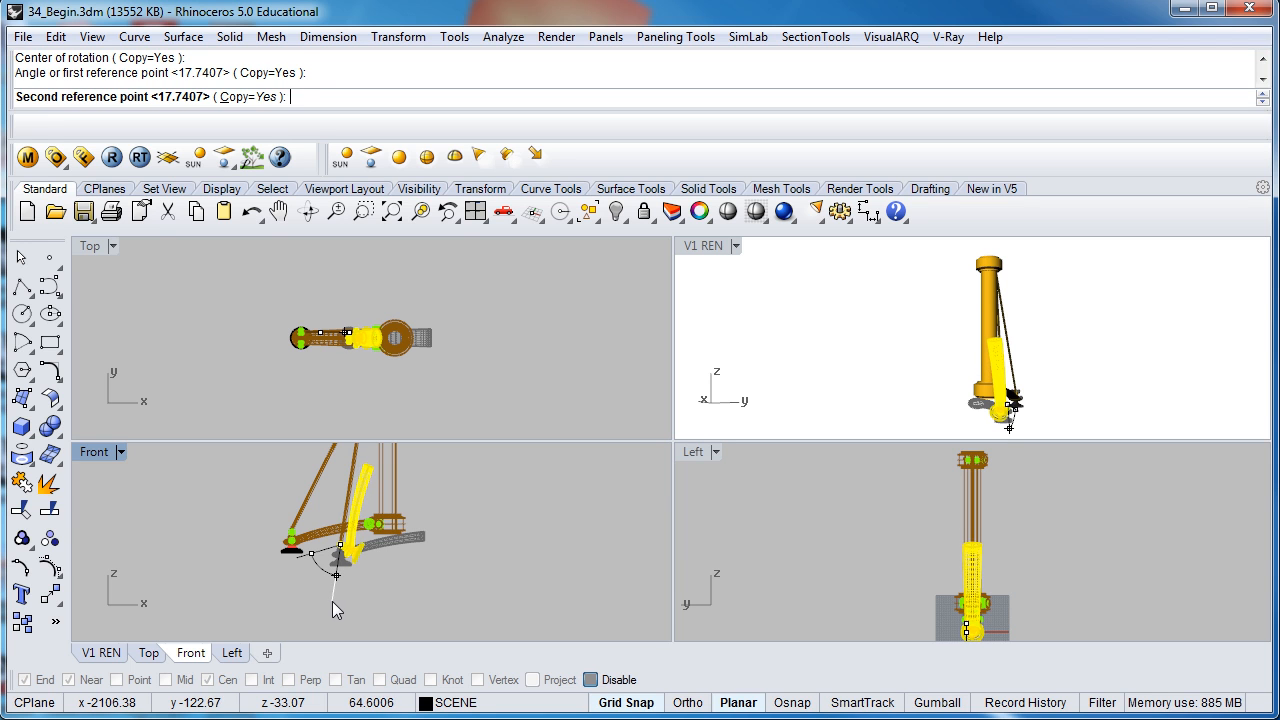
{"action": "left_click", "coordinate": [334, 603]}
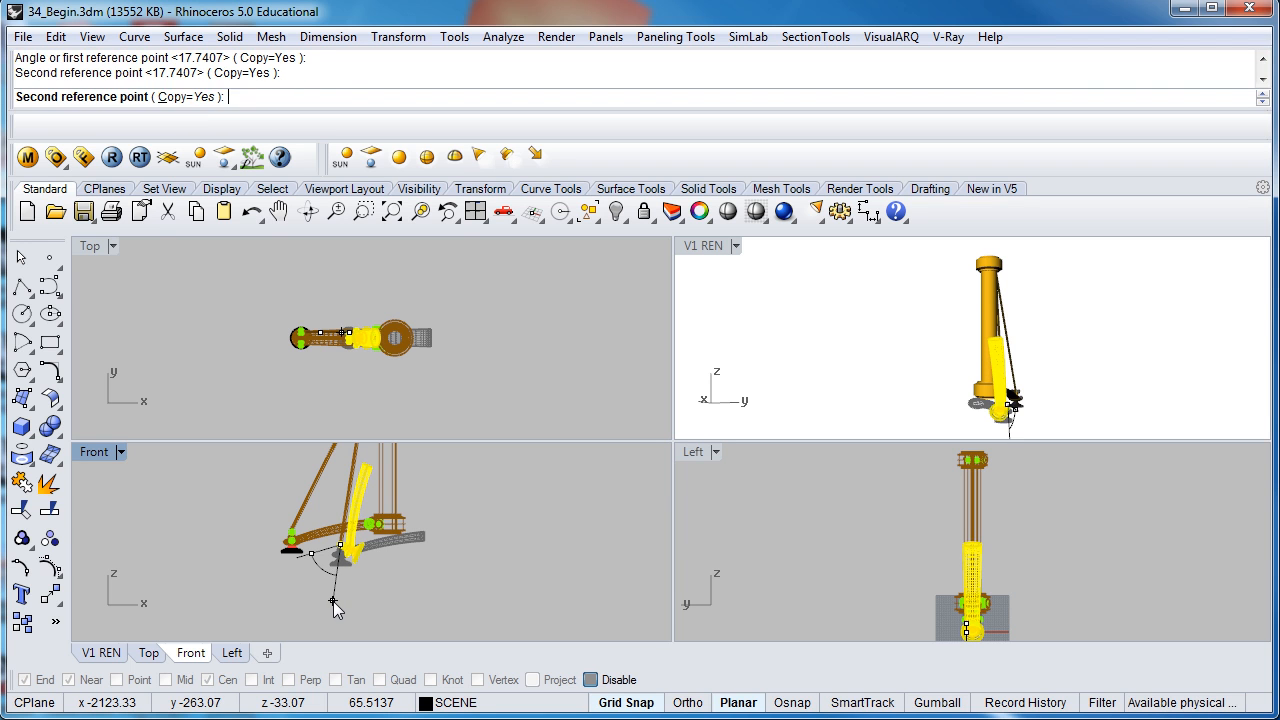
{"action": "key", "text": "Return"}
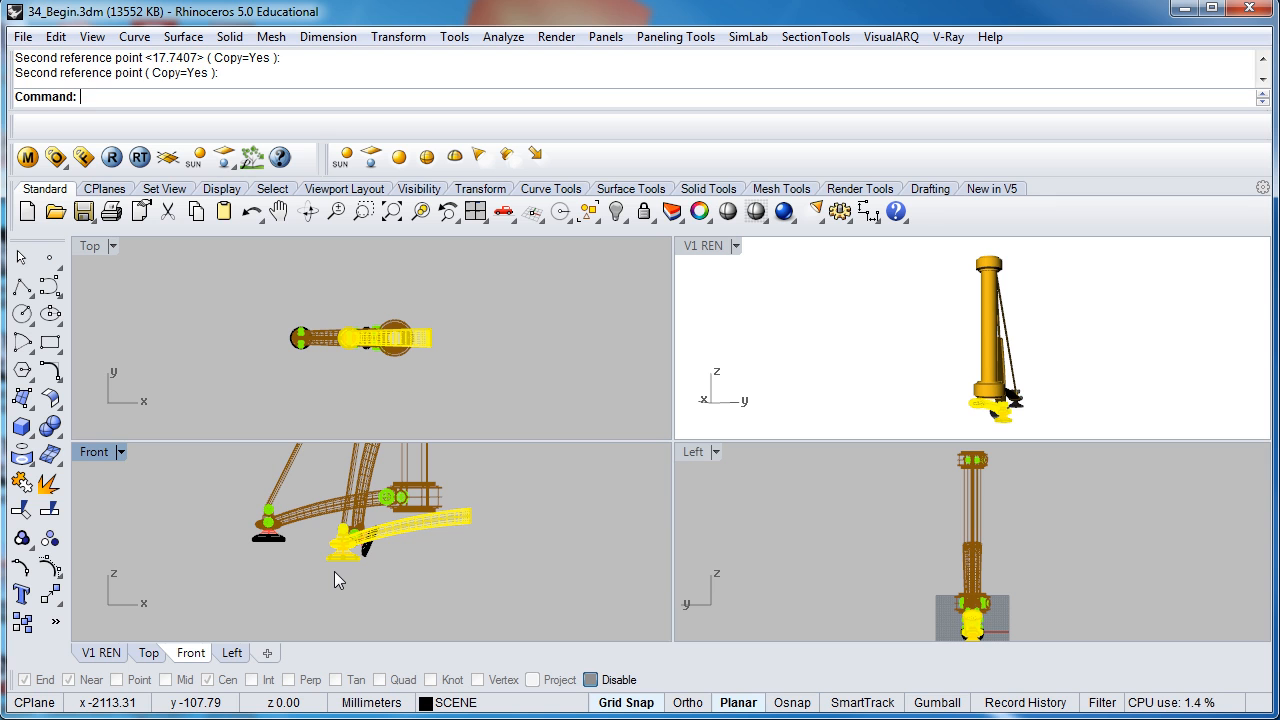
{"action": "key", "text": "Delete"}
- Copy the pole's lower collar with its joint parts about 326 mm straight up in the Front view, with Ortho on
{"action": "scroll", "coordinate": [359, 602], "scroll_direction": "up", "scroll_amount": 2}
{"action": "scroll", "coordinate": [365, 553], "scroll_direction": "up", "scroll_amount": 2}
{"action": "scroll", "coordinate": [365, 553], "scroll_direction": "down", "scroll_amount": 3}
{"action": "scroll", "coordinate": [382, 540], "scroll_direction": "up", "scroll_amount": 5}
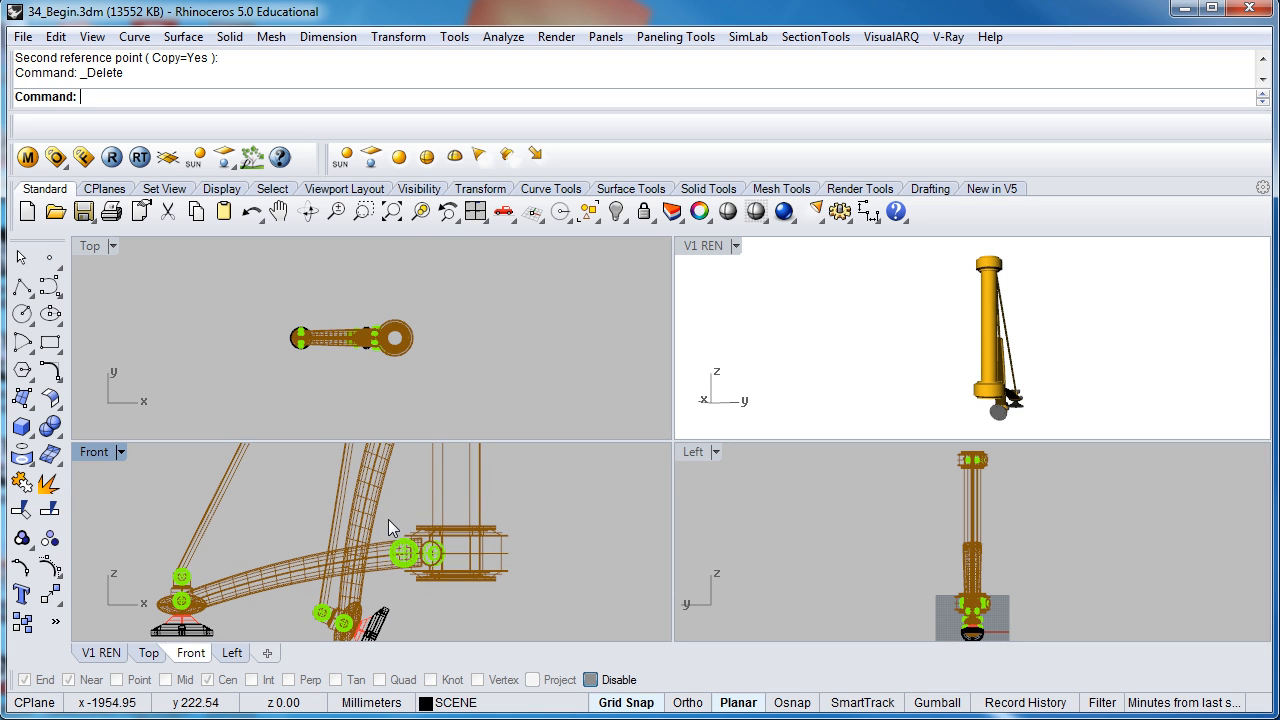
{"action": "left_click_drag", "start_coordinate": [388, 519], "coordinate": [528, 609]}
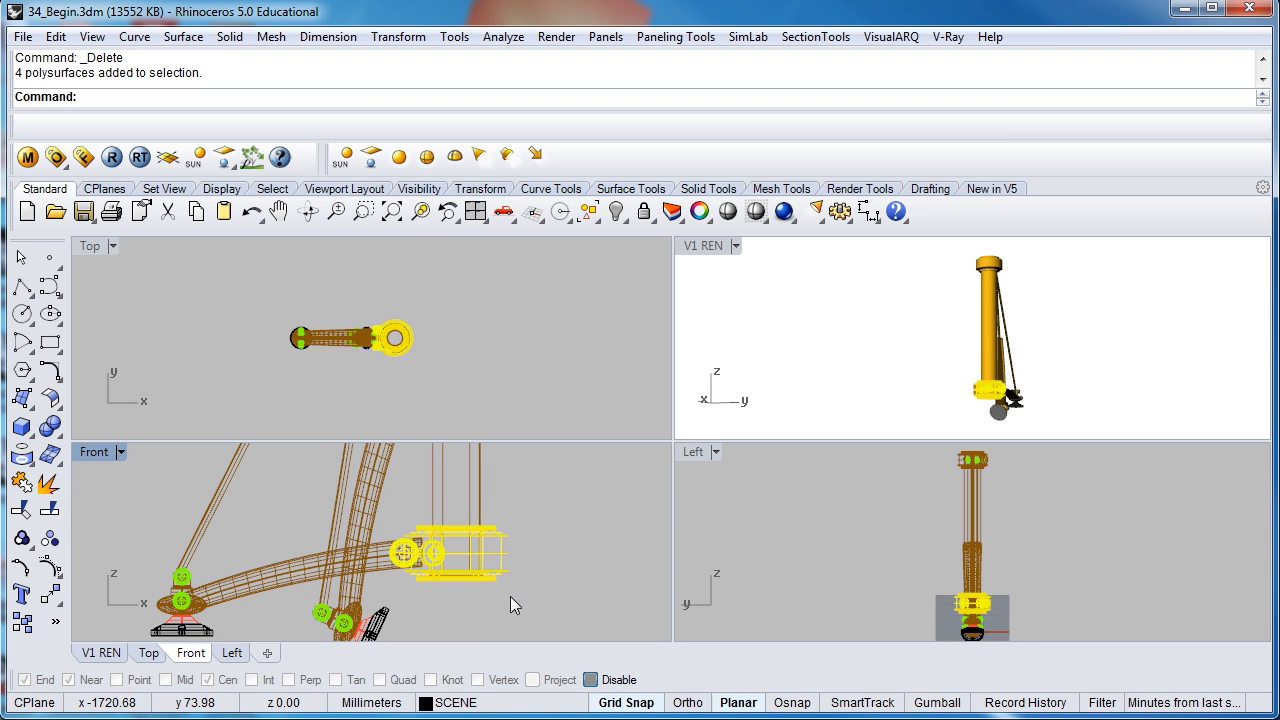
{"action": "scroll", "coordinate": [432, 557], "scroll_direction": "up", "scroll_amount": 1}
{"action": "scroll", "coordinate": [430, 557], "scroll_direction": "down", "scroll_amount": 3}
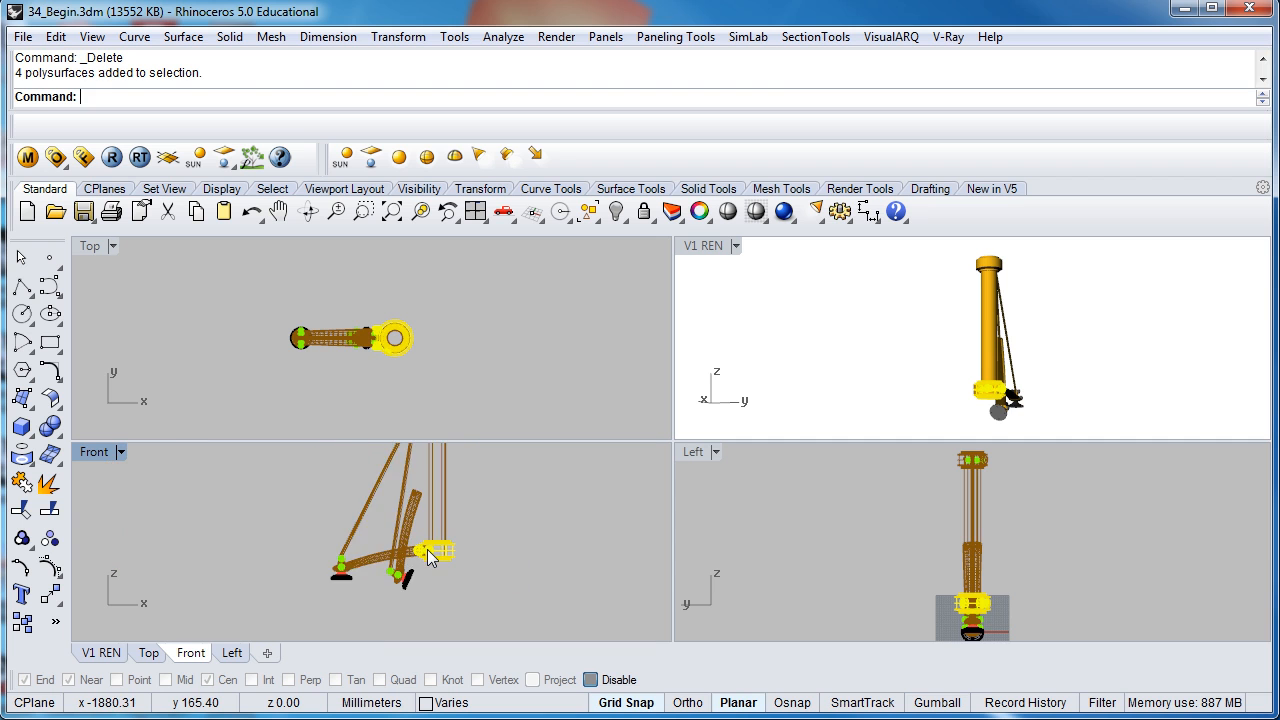
{"action": "left_click", "coordinate": [397, 40]}
{"action": "left_click", "coordinate": [349, 84]}
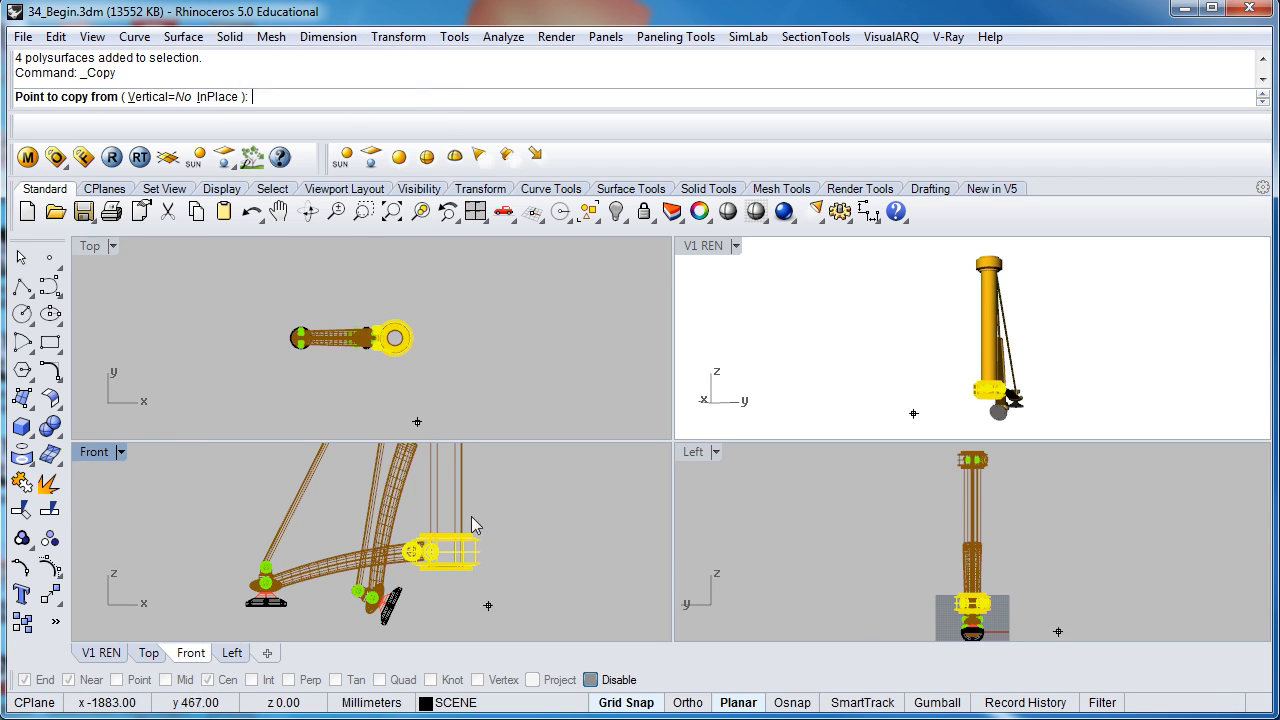
{"action": "left_click", "coordinate": [513, 552]}
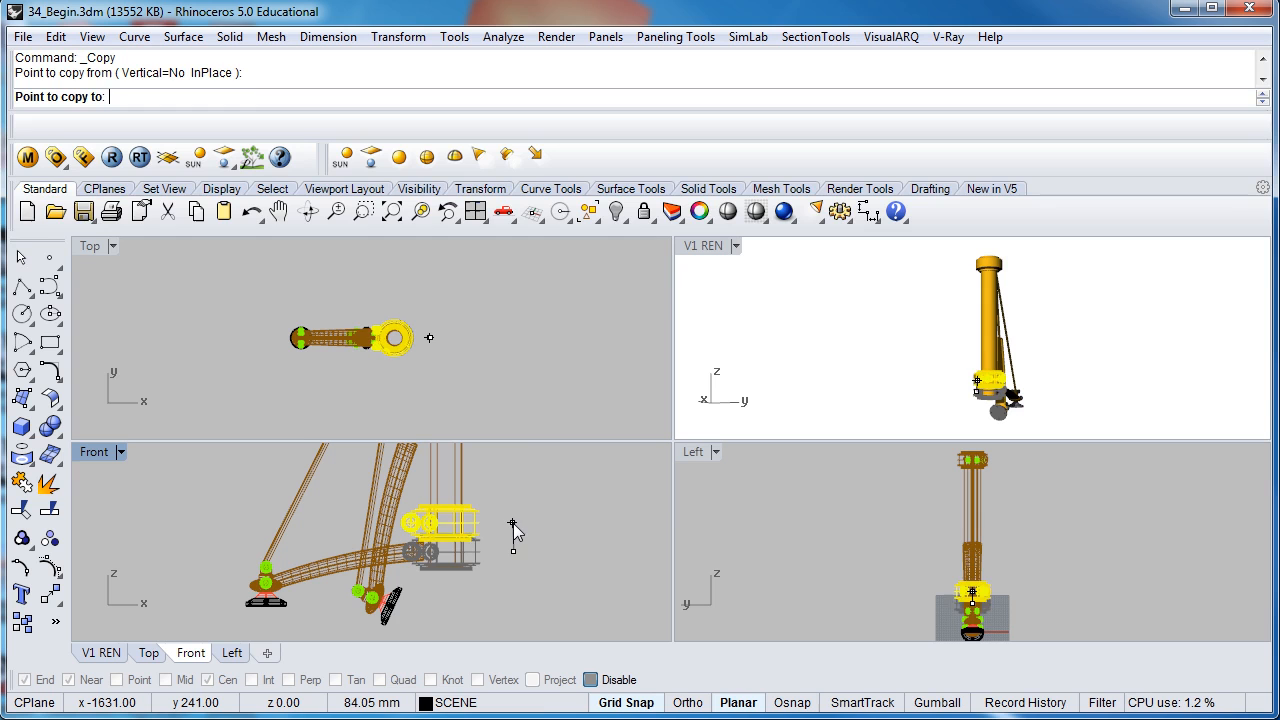
{"action": "left_click", "coordinate": [682, 705]}
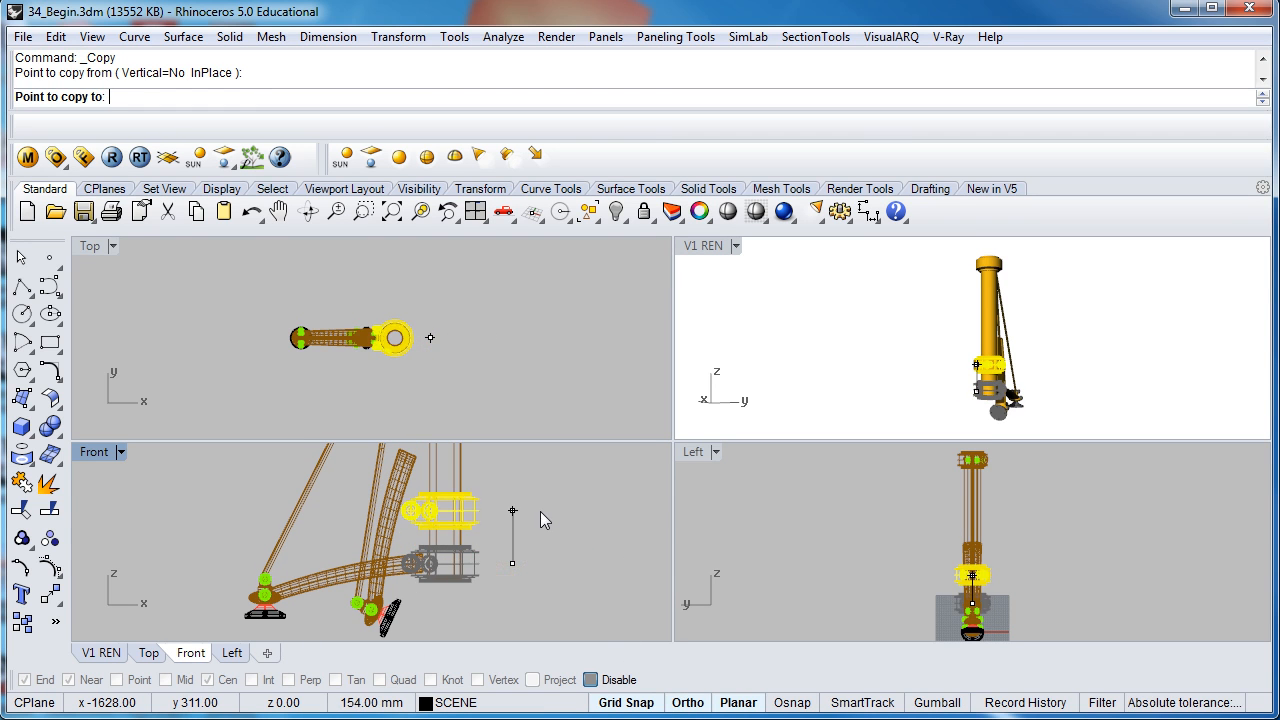
{"action": "scroll", "coordinate": [555, 570], "scroll_direction": "up", "scroll_amount": 1}
{"action": "scroll", "coordinate": [554, 570], "scroll_direction": "up", "scroll_amount": 1}
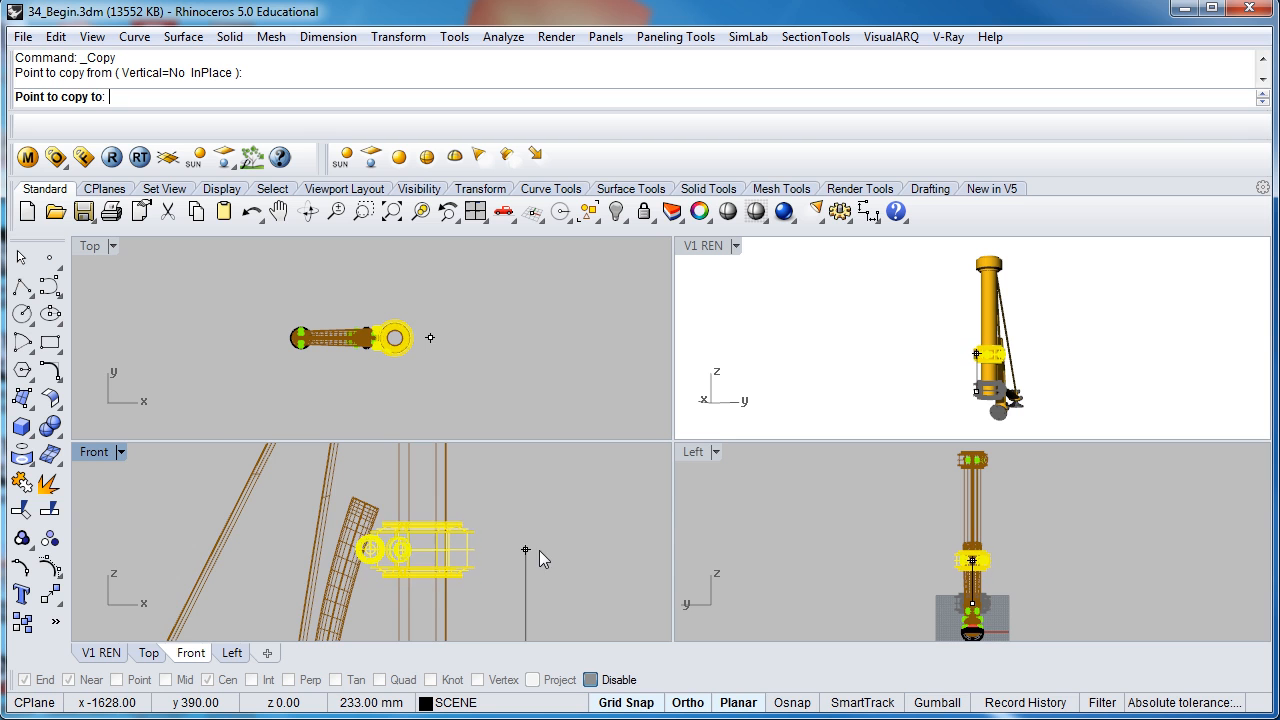
{"action": "scroll", "coordinate": [532, 543], "scroll_direction": "up", "scroll_amount": 2}
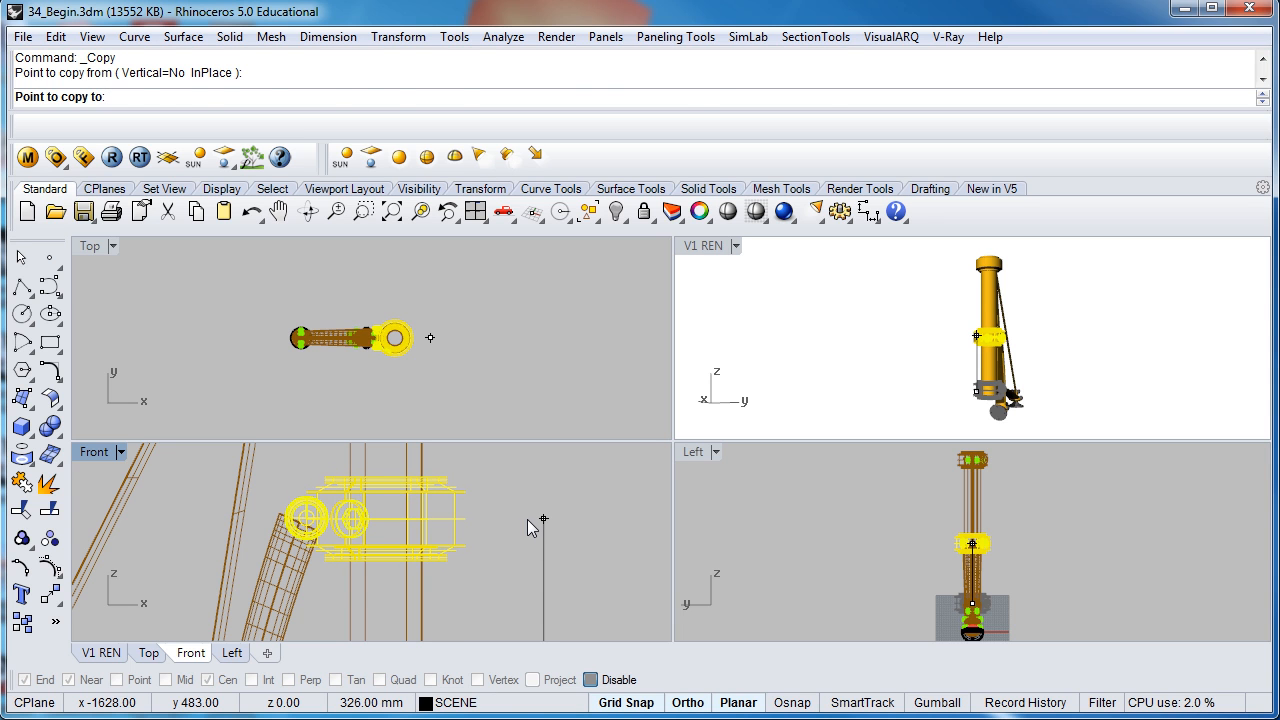
{"action": "left_click", "coordinate": [527, 519]}
{"action": "key", "text": "Return"}
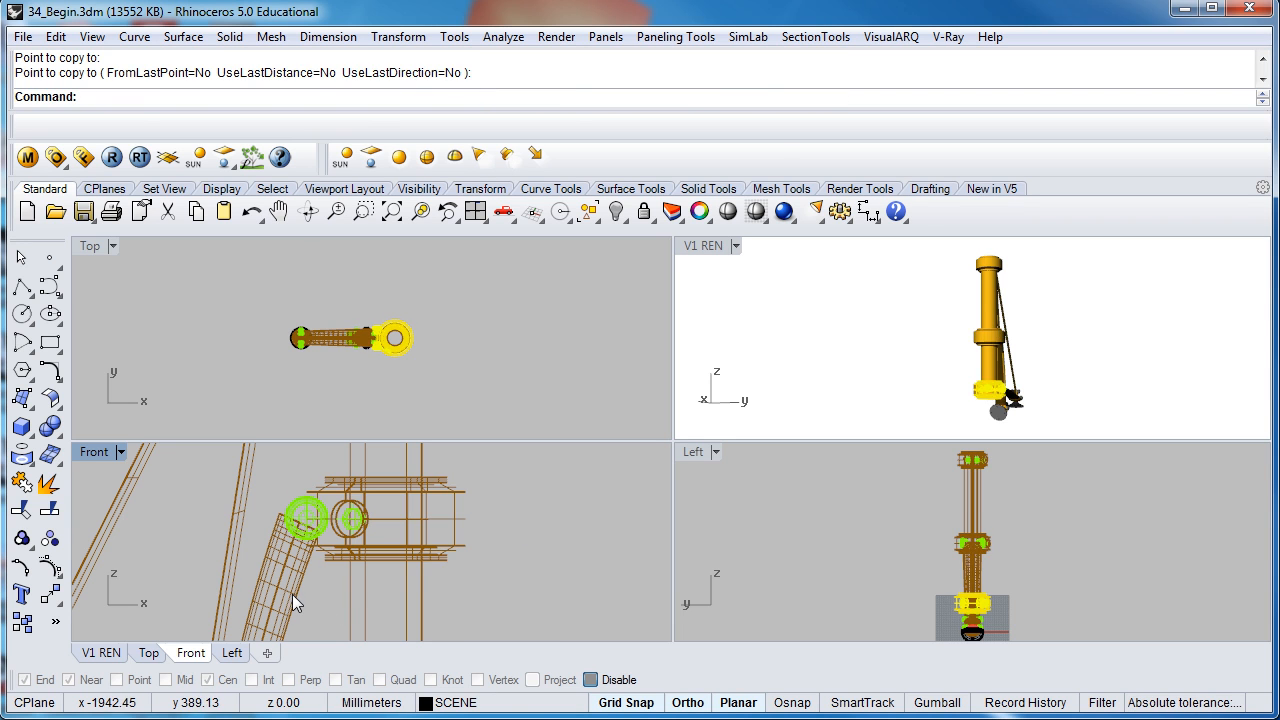
- Rotate the folded leg's curved arm about 1° clockwise around its lower end in the Front view, with Copy set to No and Ortho off
{"action": "left_click", "coordinate": [292, 594]}
{"action": "scroll", "coordinate": [299, 606], "scroll_direction": "down", "scroll_amount": 5}
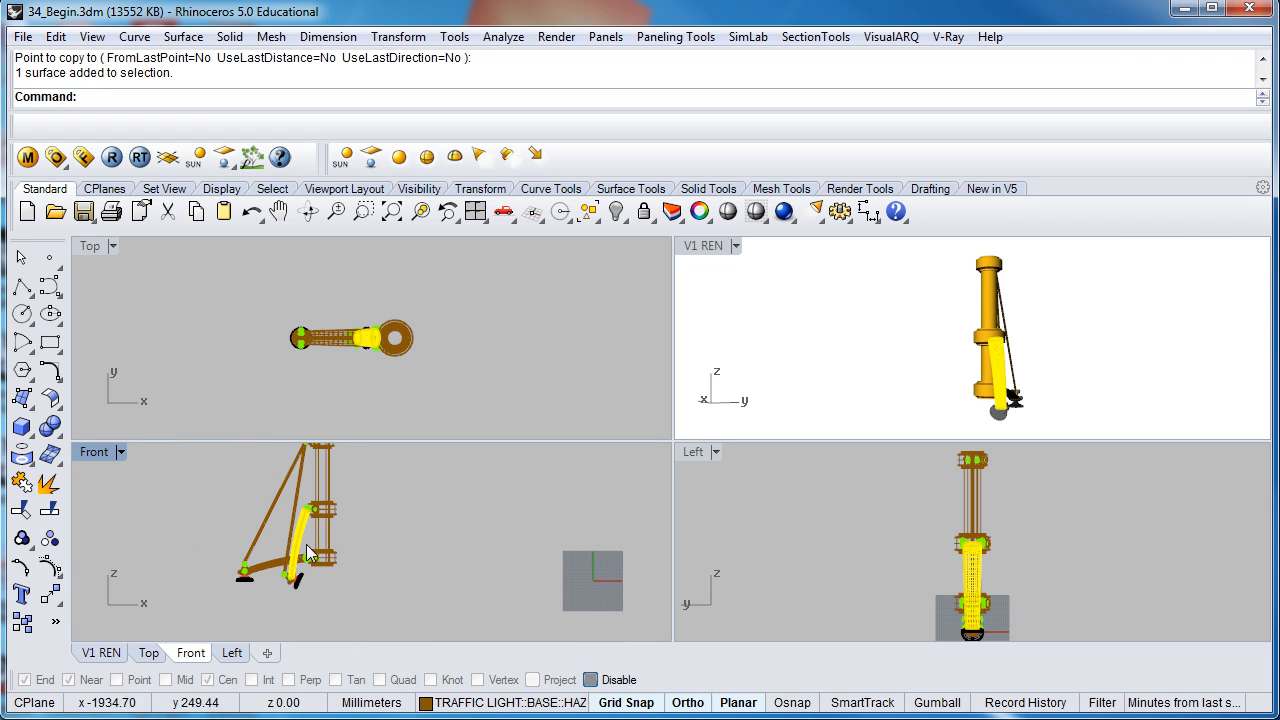
{"action": "left_click", "coordinate": [397, 37]}
{"action": "left_click", "coordinate": [336, 103]}
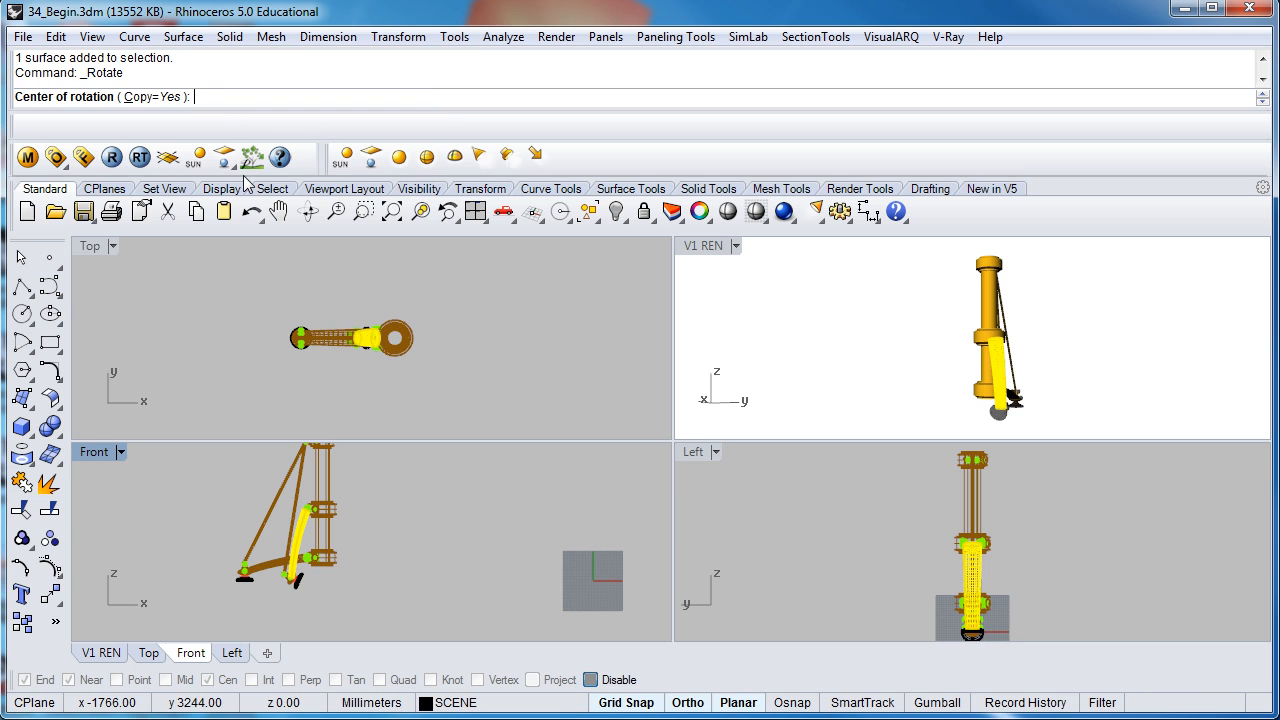
{"action": "type", "text": "c"}
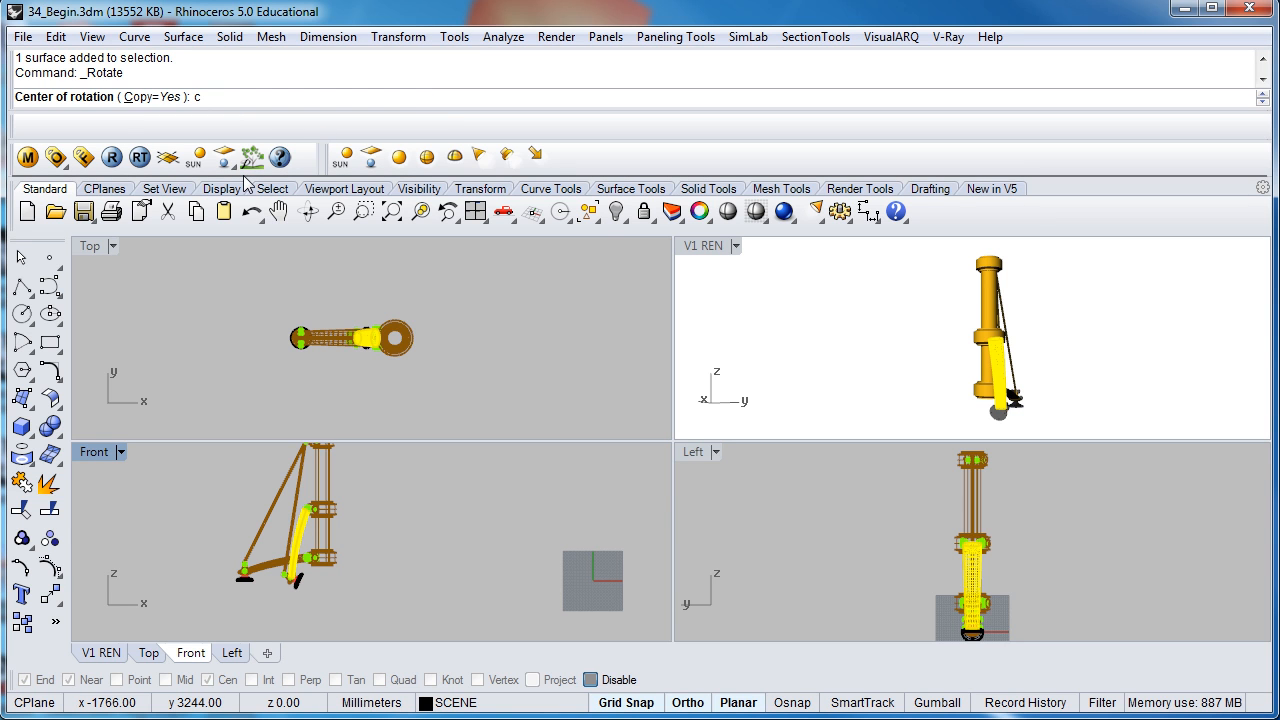
{"action": "key", "text": "Return"}
{"action": "scroll", "coordinate": [290, 578], "scroll_direction": "up", "scroll_amount": 5}
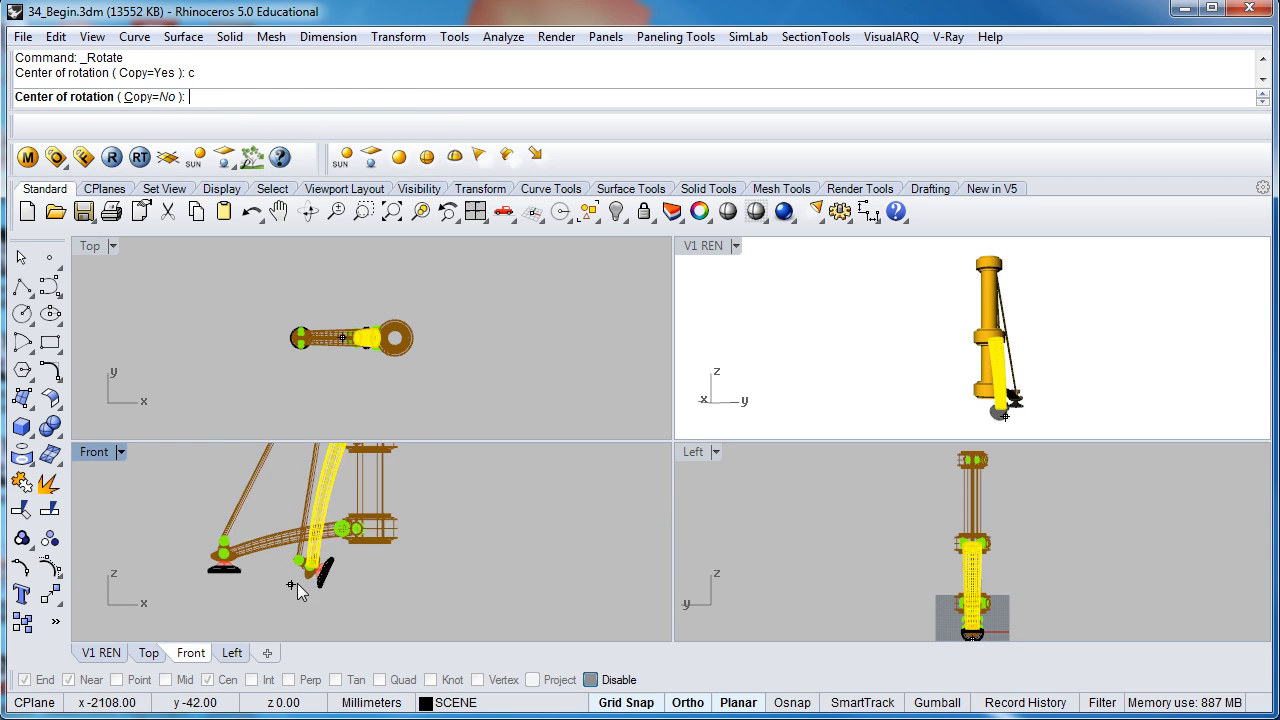
{"action": "scroll", "coordinate": [322, 555], "scroll_direction": "up", "scroll_amount": 6}
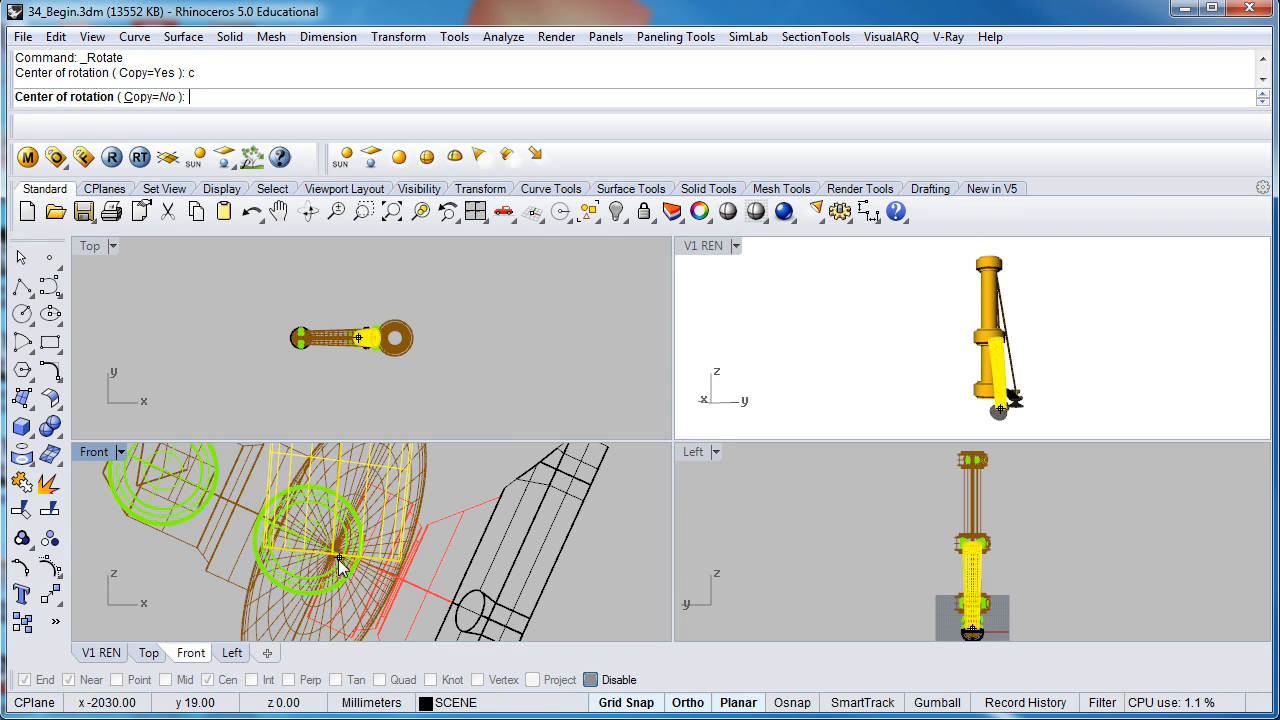
{"action": "left_click", "coordinate": [332, 557]}
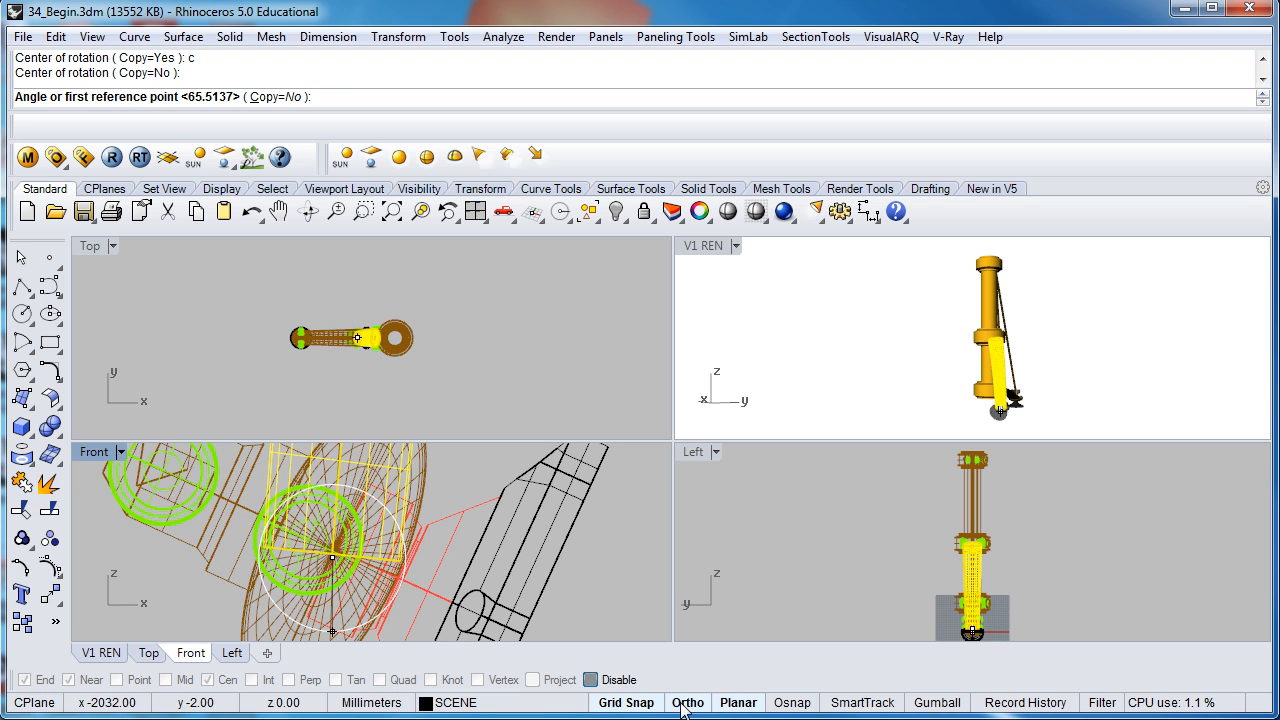
{"action": "scroll", "coordinate": [524, 617], "scroll_direction": "down", "scroll_amount": 15}
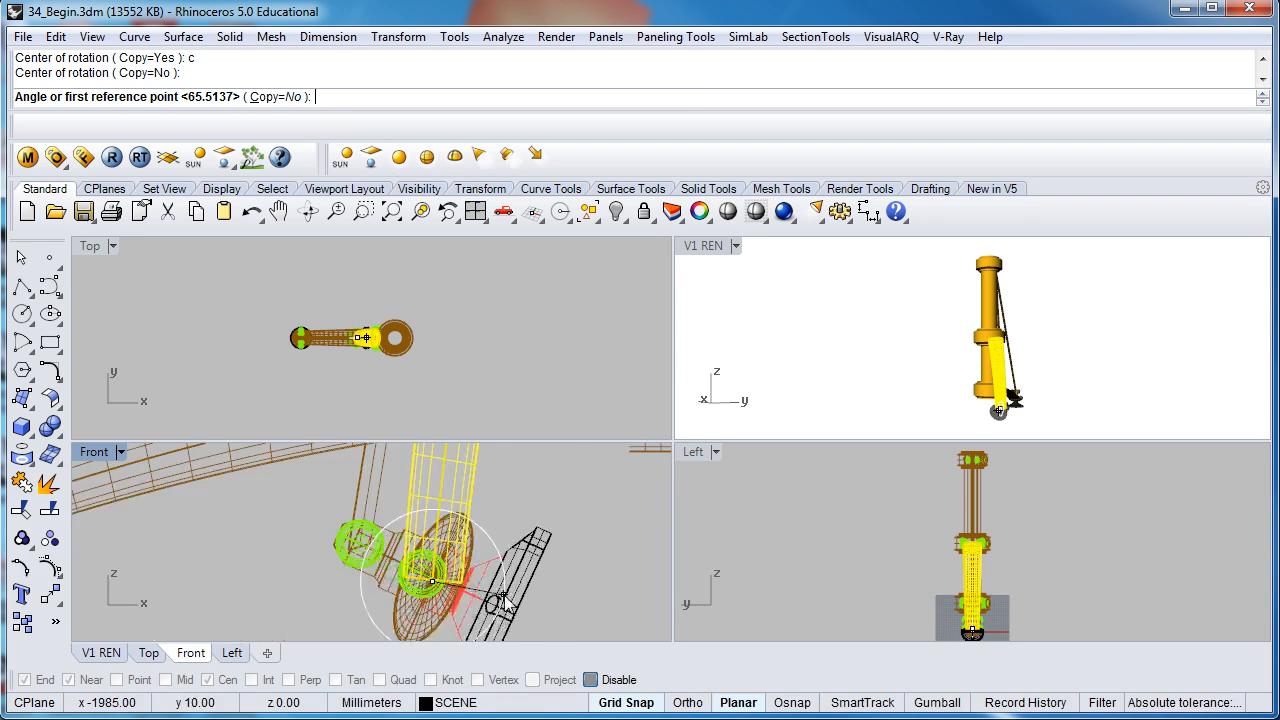
{"action": "right_click_drag", "start_coordinate": [493, 478], "coordinate": [505, 582]}
{"action": "scroll", "coordinate": [505, 585], "scroll_direction": "up", "scroll_amount": 6}
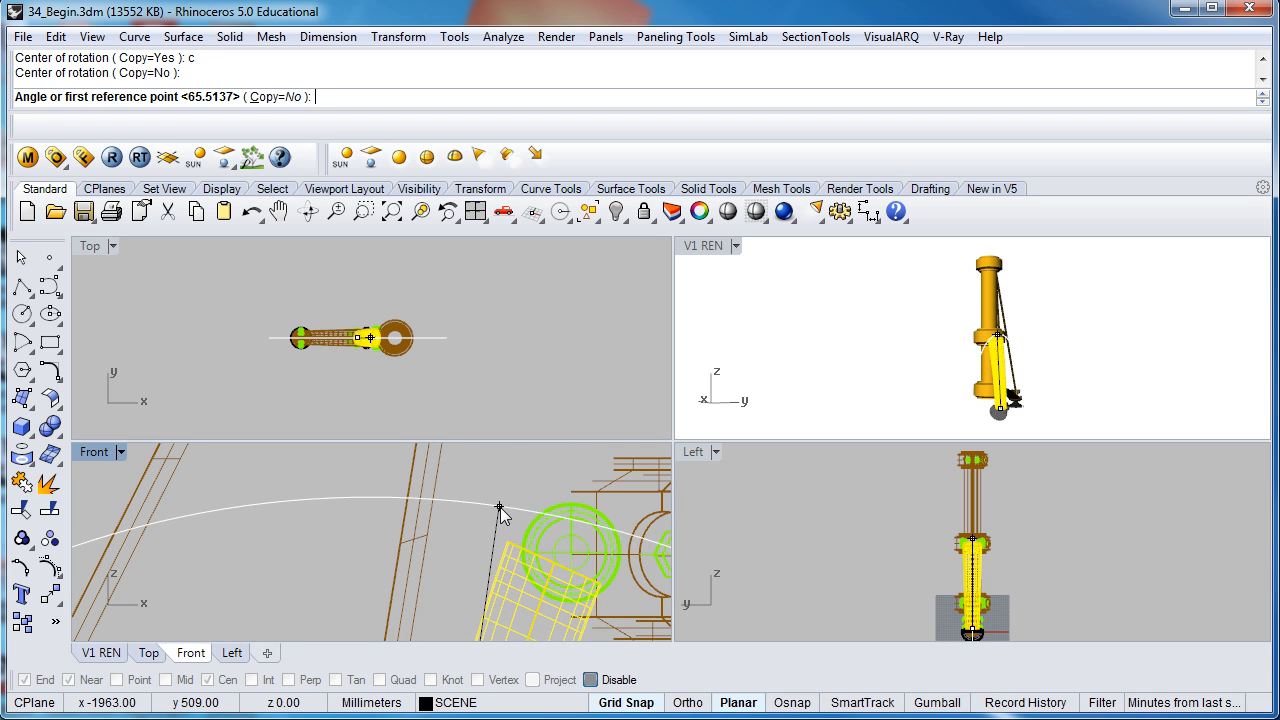
{"action": "left_click", "coordinate": [499, 508]}
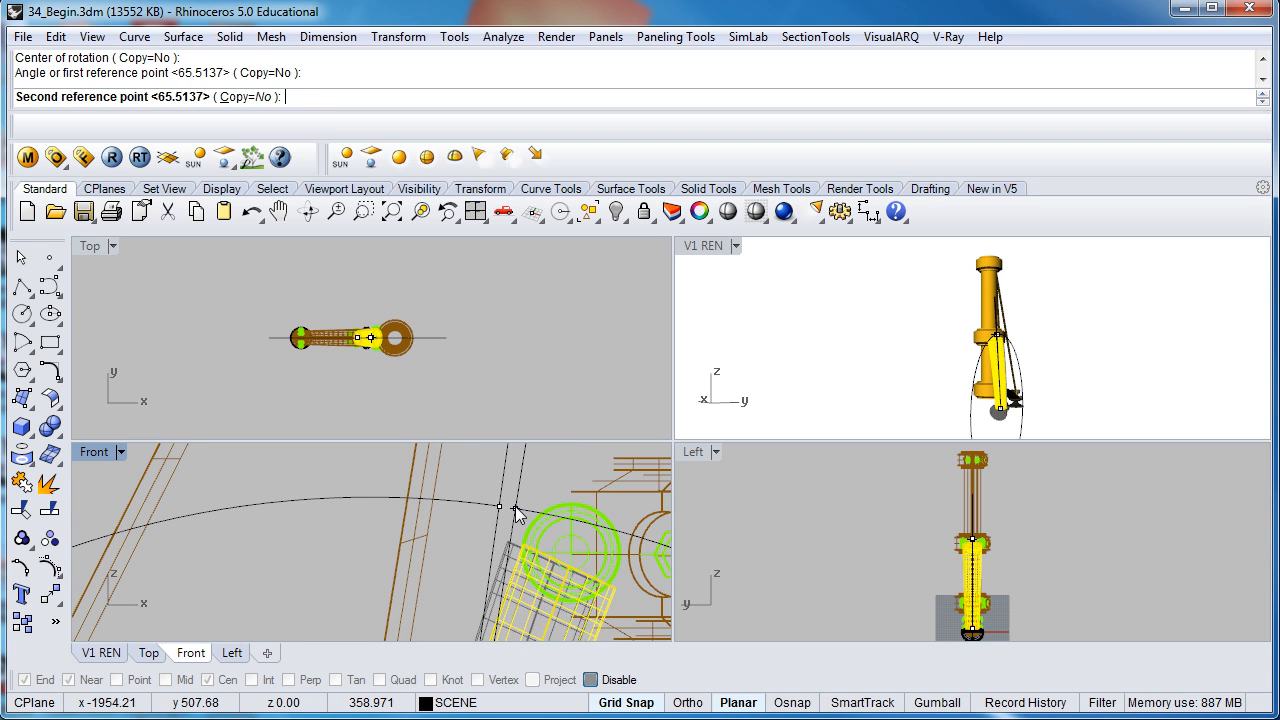
{"action": "left_click", "coordinate": [515, 506]}
{"action": "scroll", "coordinate": [515, 506], "scroll_direction": "down", "scroll_amount": 8}
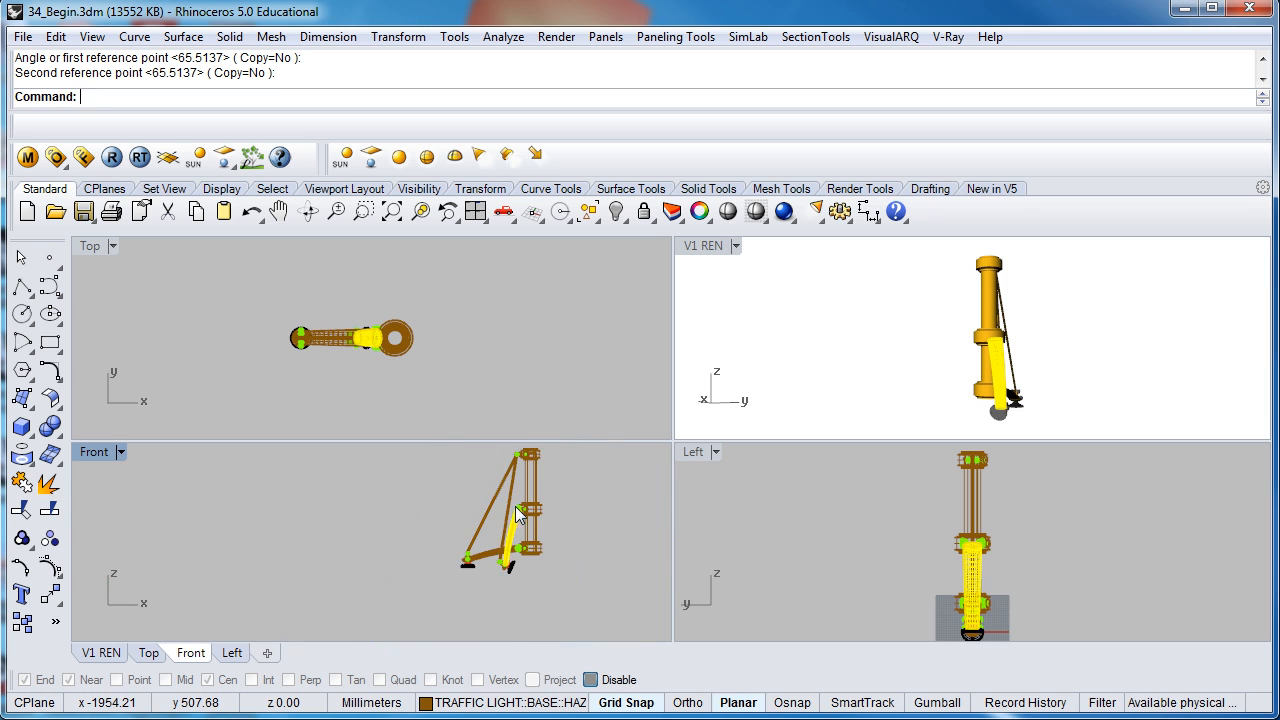
{"action": "scroll", "coordinate": [497, 565], "scroll_direction": "up", "scroll_amount": 2}
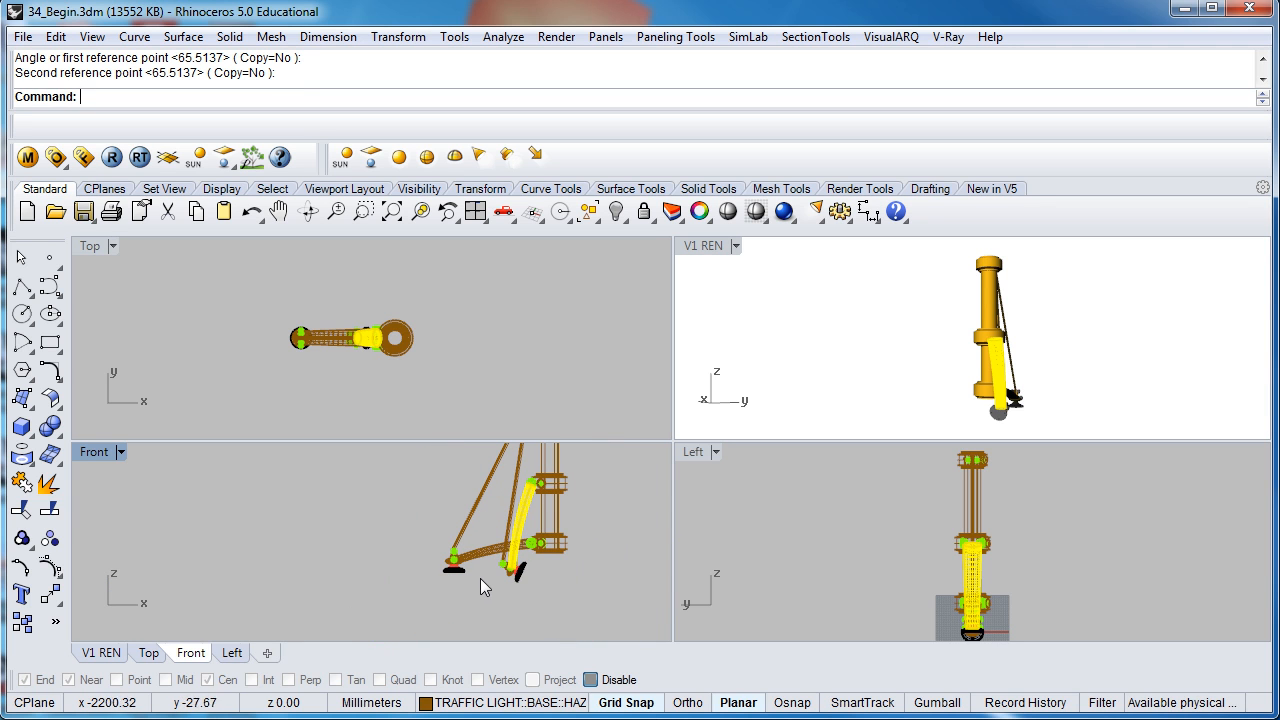
- Delete the original spread-out leg with its rod, curved arm and foot, keeping the folded leg
{"action": "right_click_drag", "start_coordinate": [477, 587], "coordinate": [488, 604]}
{"action": "right_click_drag", "start_coordinate": [873, 362], "coordinate": [731, 383]}
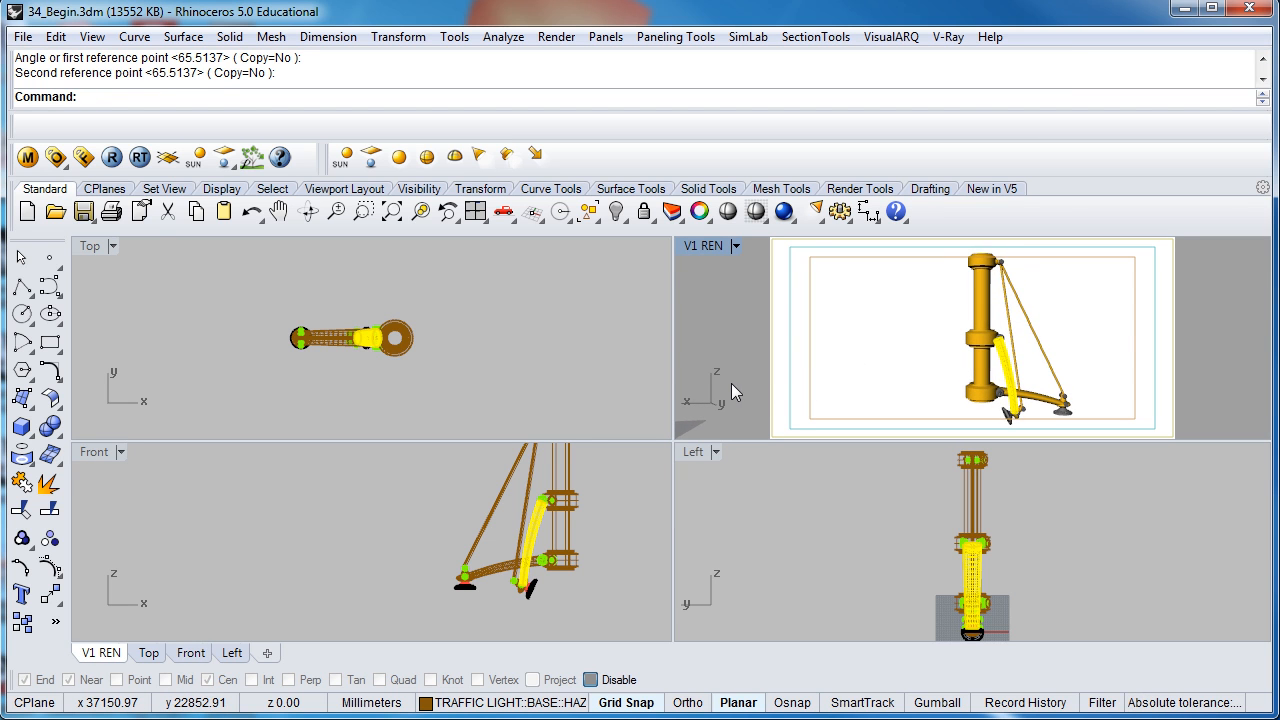
{"action": "scroll", "coordinate": [473, 594], "scroll_direction": "up", "scroll_amount": 2}
{"action": "left_click_drag", "start_coordinate": [481, 606], "coordinate": [420, 531]}
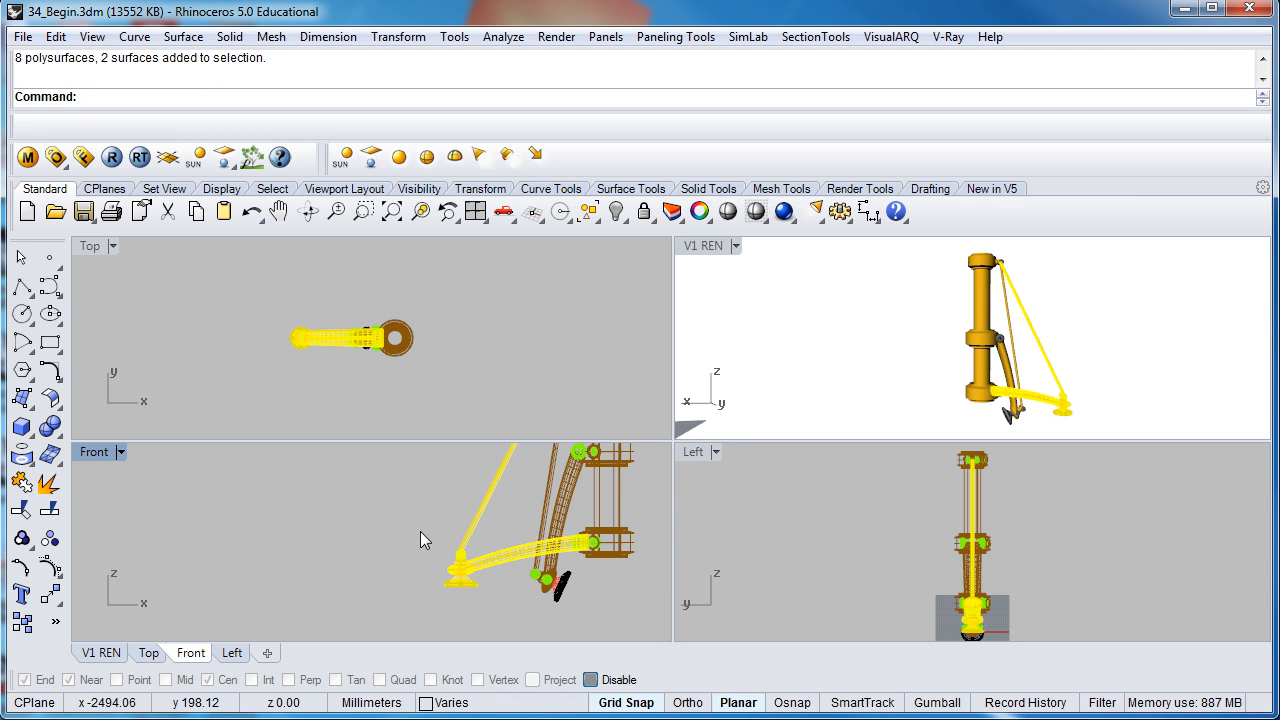
{"action": "key", "text": "Delete"}
- Group the folded leg's rod, curved arm, foot and the joint parts at its middle and upper attachments, leaving out the pole's collars
{"action": "scroll", "coordinate": [518, 541], "scroll_direction": "down", "scroll_amount": 4}
{"action": "scroll", "coordinate": [487, 564], "scroll_direction": "up", "scroll_amount": 4}
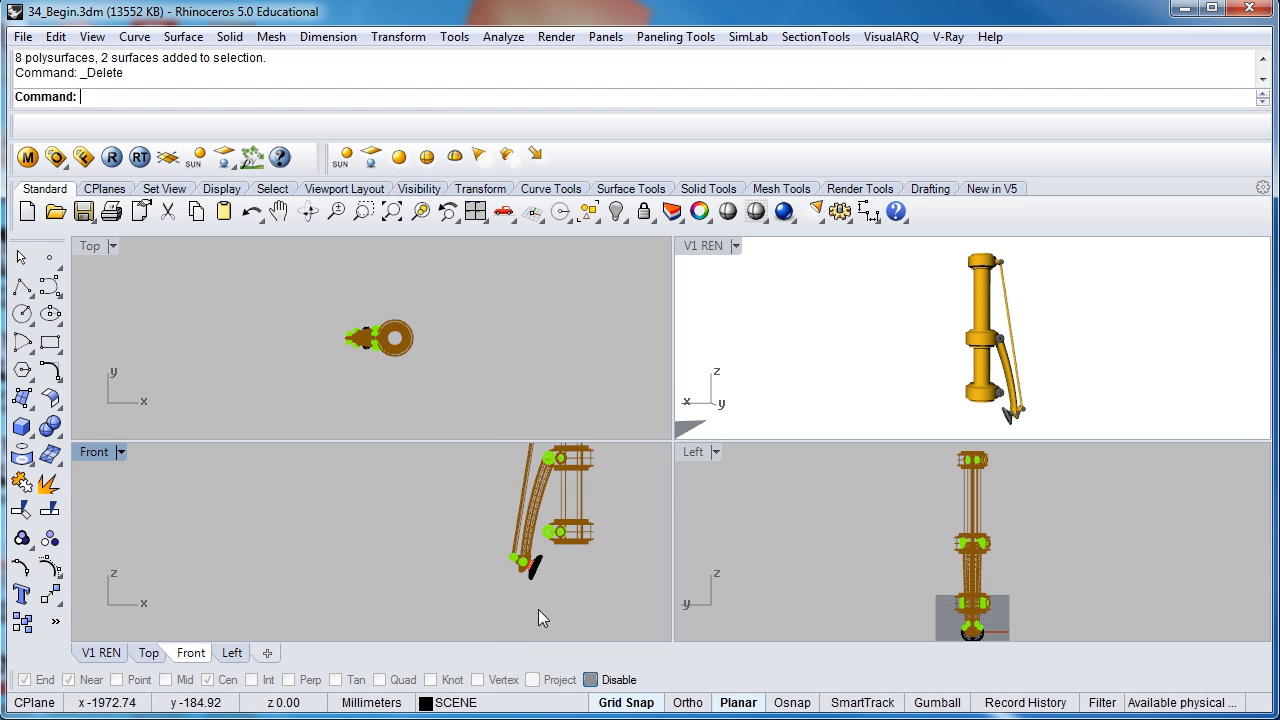
{"action": "left_click_drag", "start_coordinate": [486, 481], "coordinate": [486, 481]}
{"action": "scroll", "coordinate": [478, 548], "scroll_direction": "up", "scroll_amount": 4}
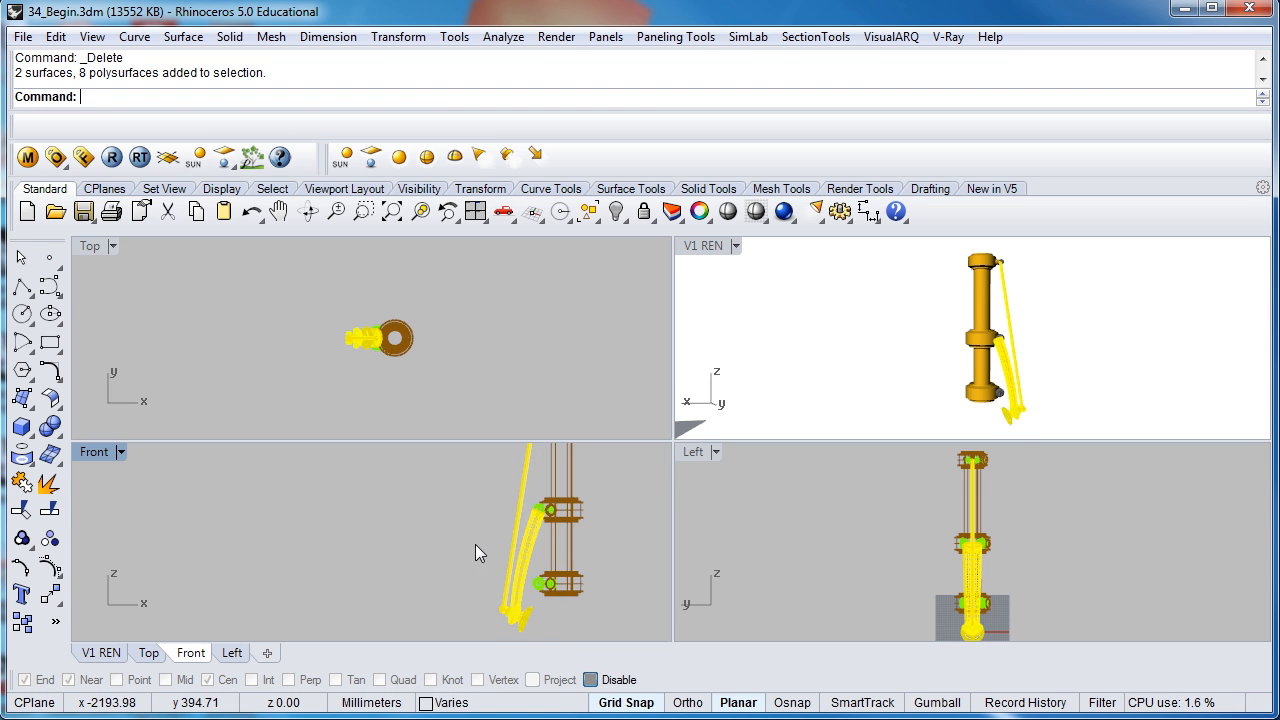
{"action": "scroll", "coordinate": [516, 543], "scroll_direction": "up", "scroll_amount": 3}
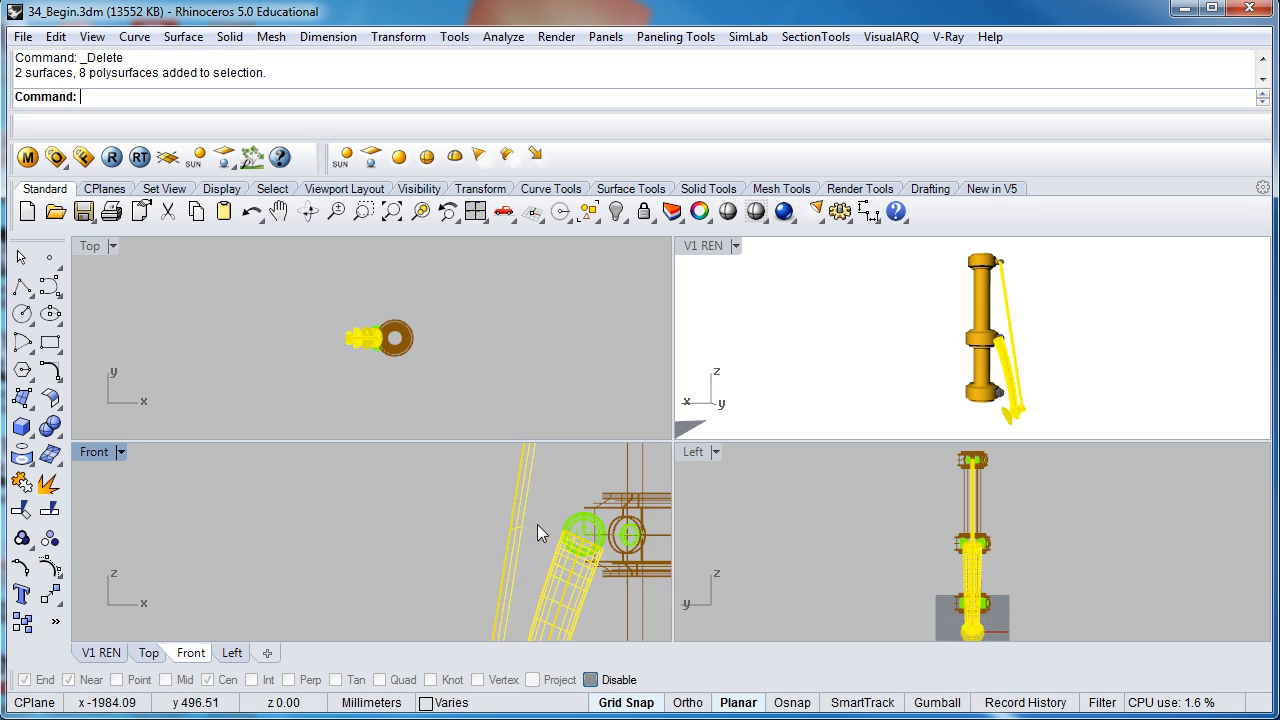
{"action": "left_click", "coordinate": [579, 522], "text": "shift"}
{"action": "scroll", "coordinate": [578, 525], "scroll_direction": "down", "scroll_amount": 3}
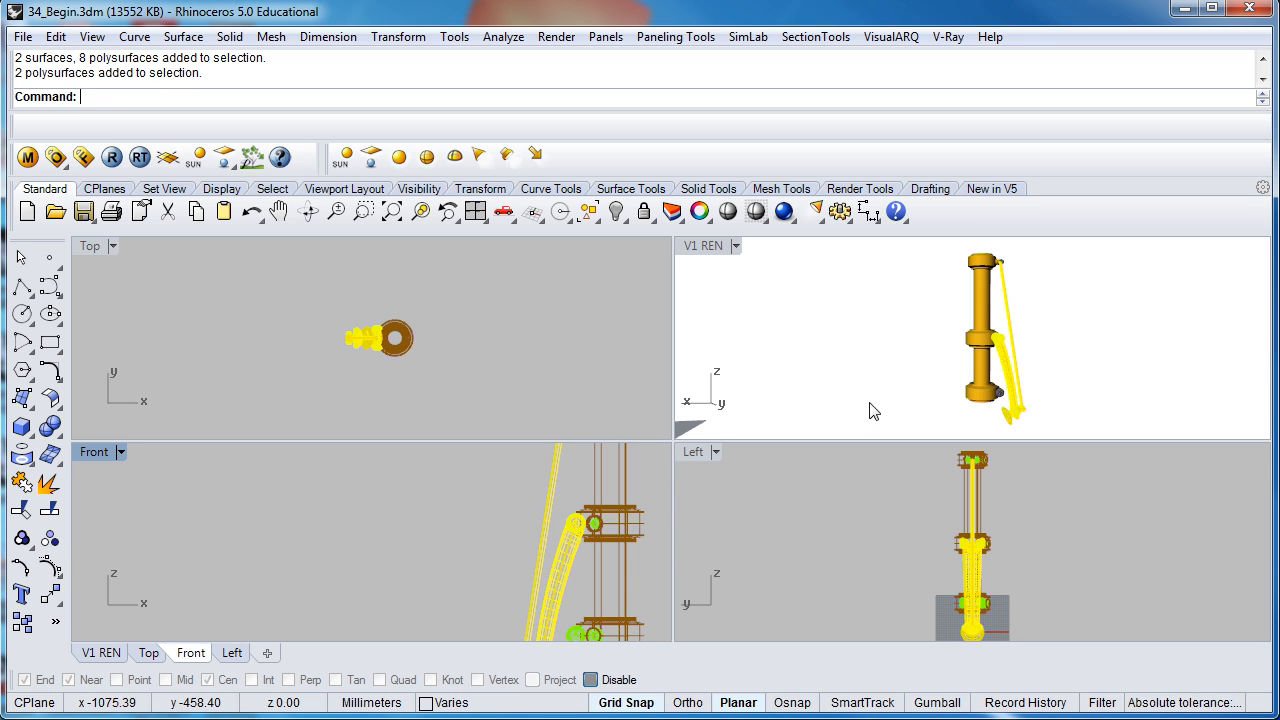
{"action": "scroll", "coordinate": [565, 551], "scroll_direction": "up", "scroll_amount": 4}
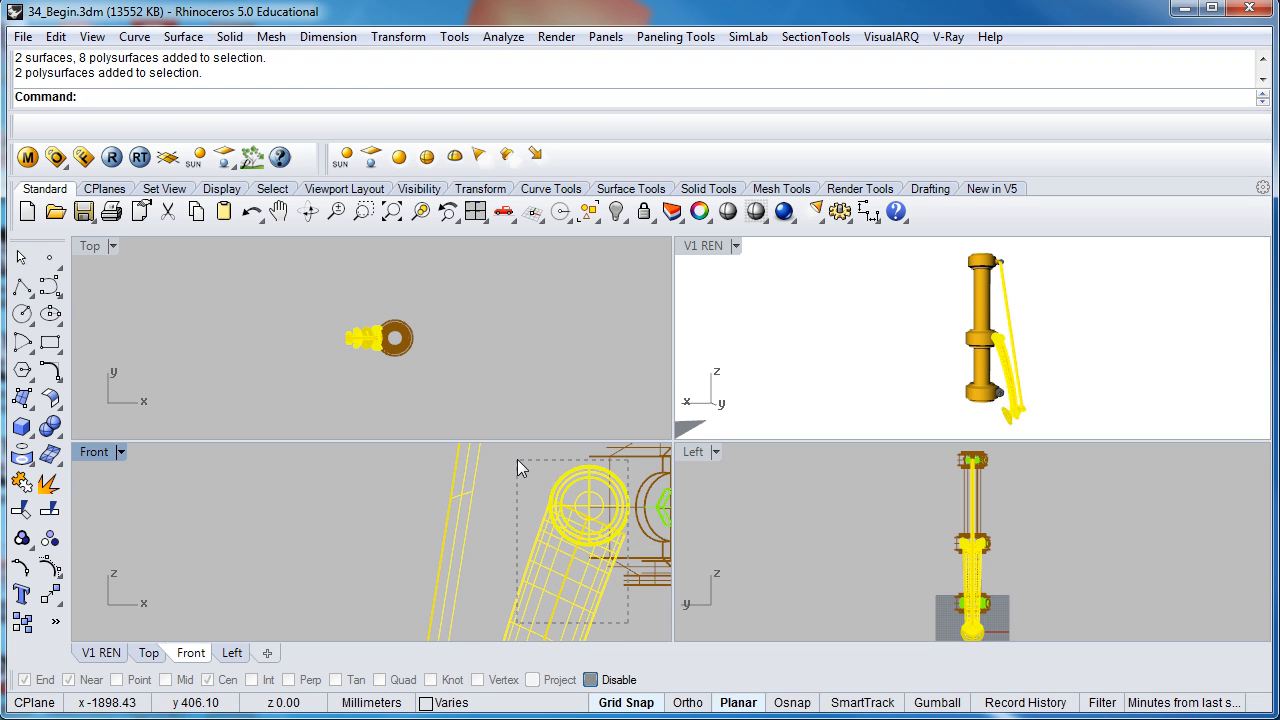
{"action": "left_click_drag", "start_coordinate": [517, 459], "coordinate": [517, 459]}
{"action": "scroll", "coordinate": [547, 495], "scroll_direction": "down", "scroll_amount": 2}
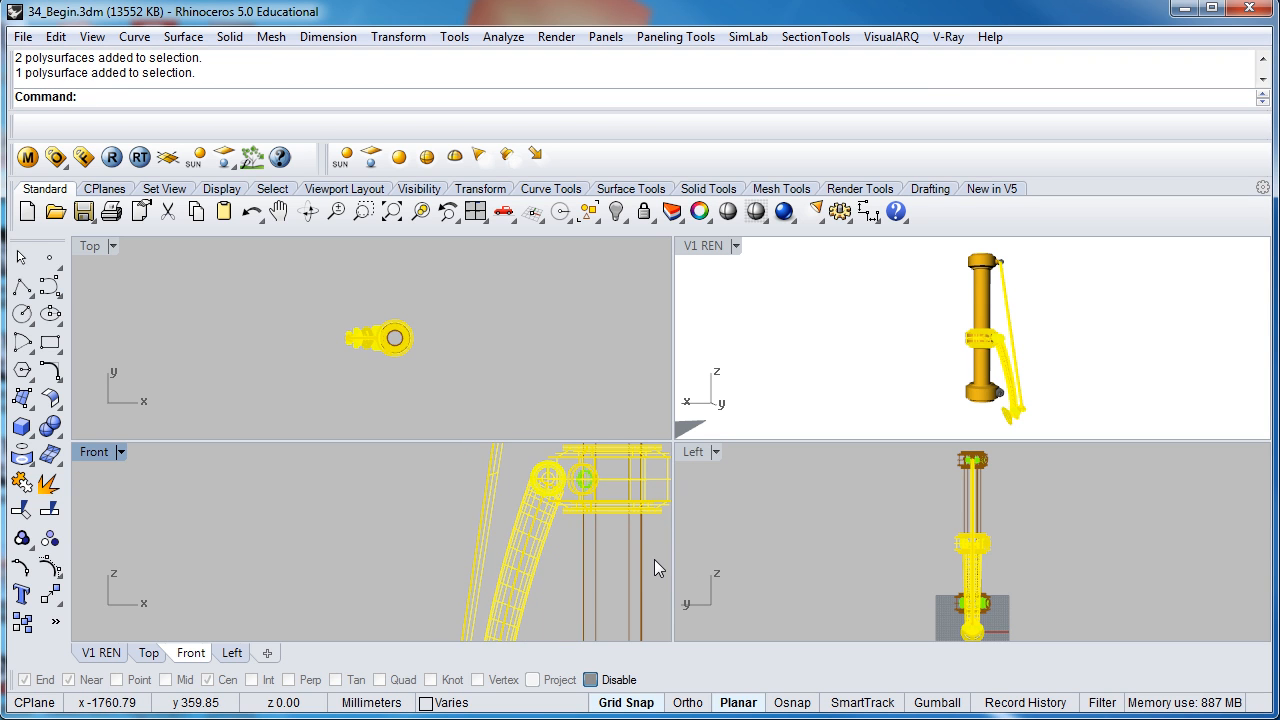
{"action": "left_click", "coordinate": [619, 493], "text": "ctrl"}
{"action": "right_click", "coordinate": [880, 366]}
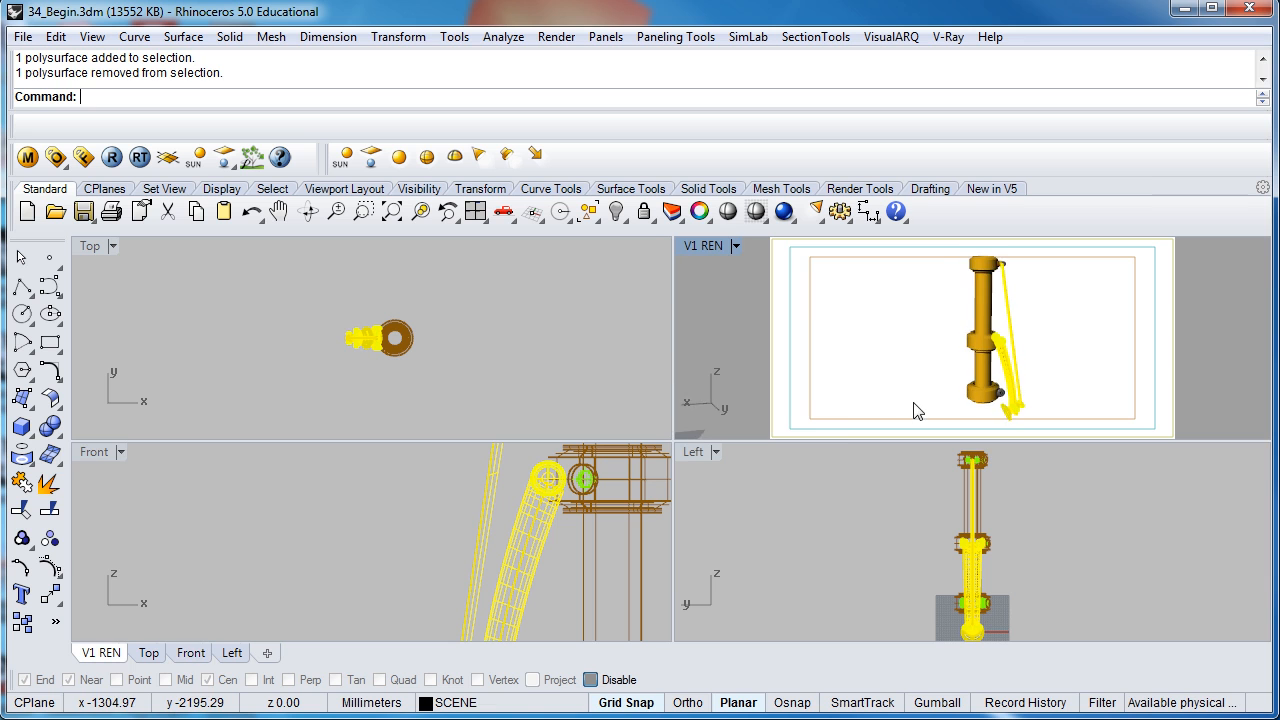
{"action": "scroll", "coordinate": [960, 380], "scroll_direction": "up", "scroll_amount": 5}
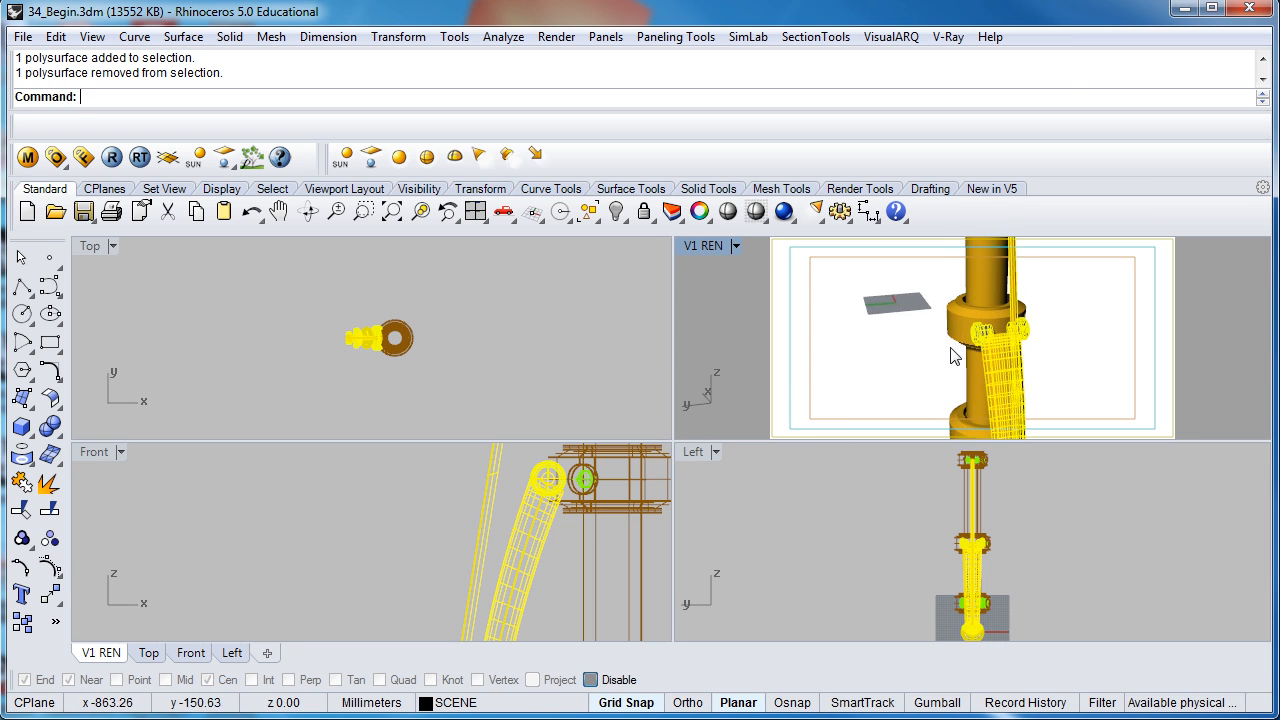
{"action": "scroll", "coordinate": [897, 375], "scroll_direction": "down", "scroll_amount": 4}
{"action": "scroll", "coordinate": [505, 507], "scroll_direction": "down", "scroll_amount": 5}
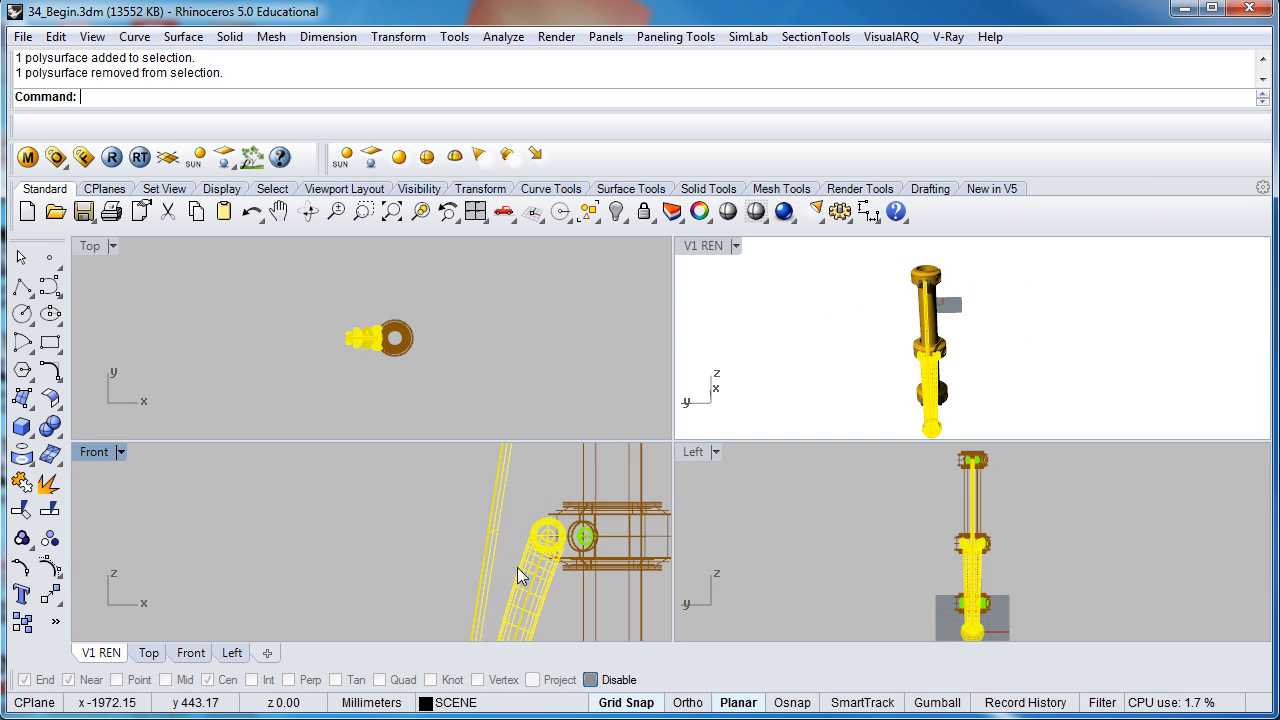
{"action": "scroll", "coordinate": [522, 533], "scroll_direction": "up", "scroll_amount": 4}
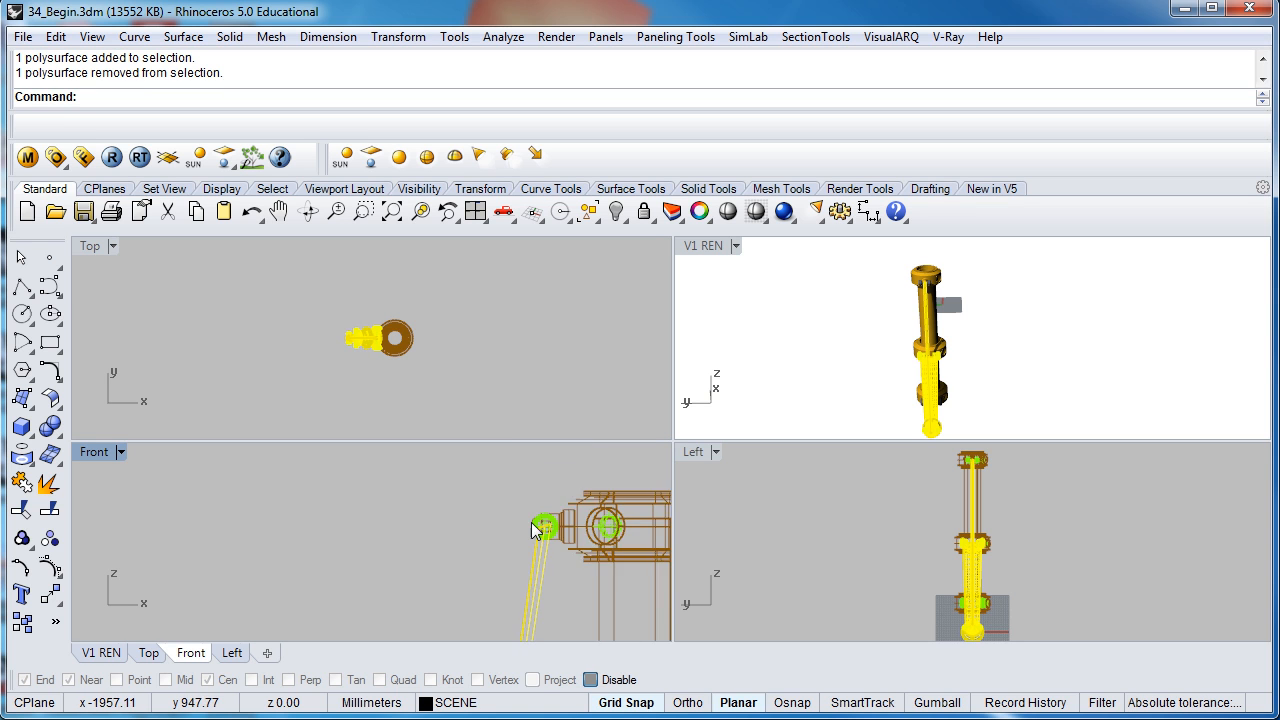
{"action": "left_click_drag", "start_coordinate": [516, 497], "coordinate": [514, 495]}
{"action": "right_click_drag", "start_coordinate": [888, 304], "coordinate": [928, 372]}
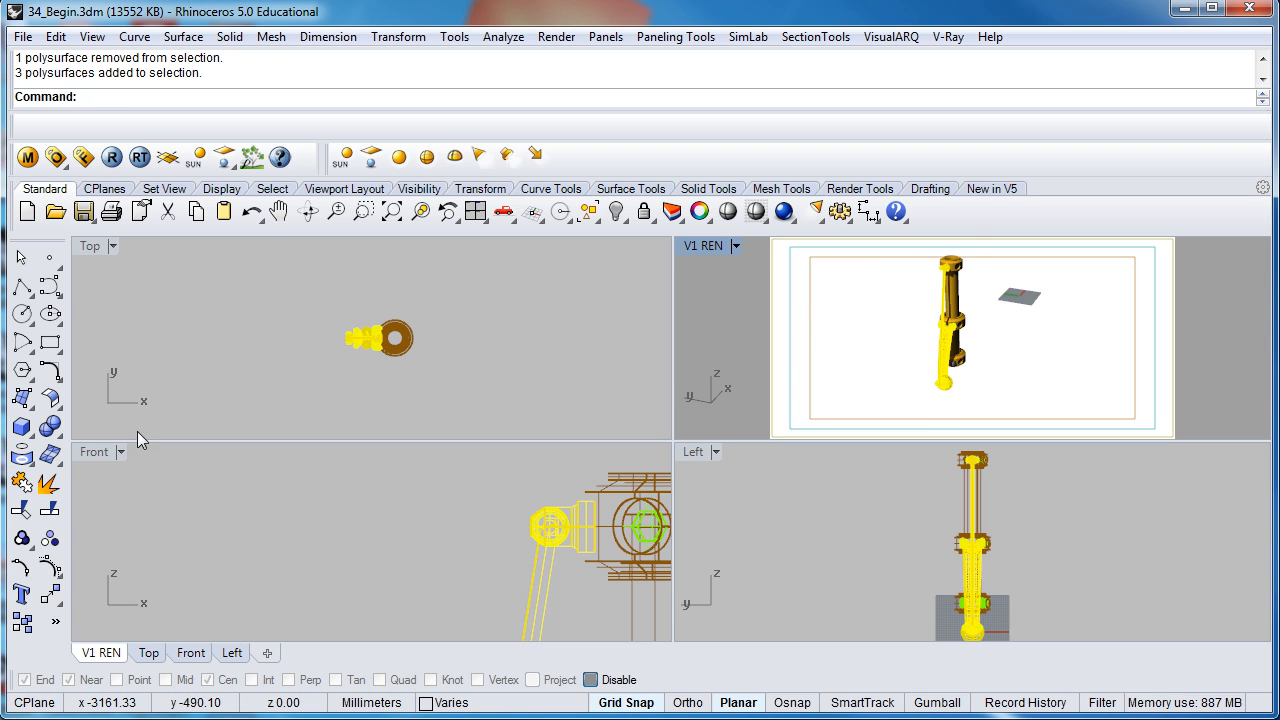
{"action": "left_click", "coordinate": [22, 538]}
- Polar array the grouped leg around the pole's center in the Top view with object snaps enabled, using 3 items over 360°
{"action": "scroll", "coordinate": [363, 347], "scroll_direction": "up", "scroll_amount": 2}
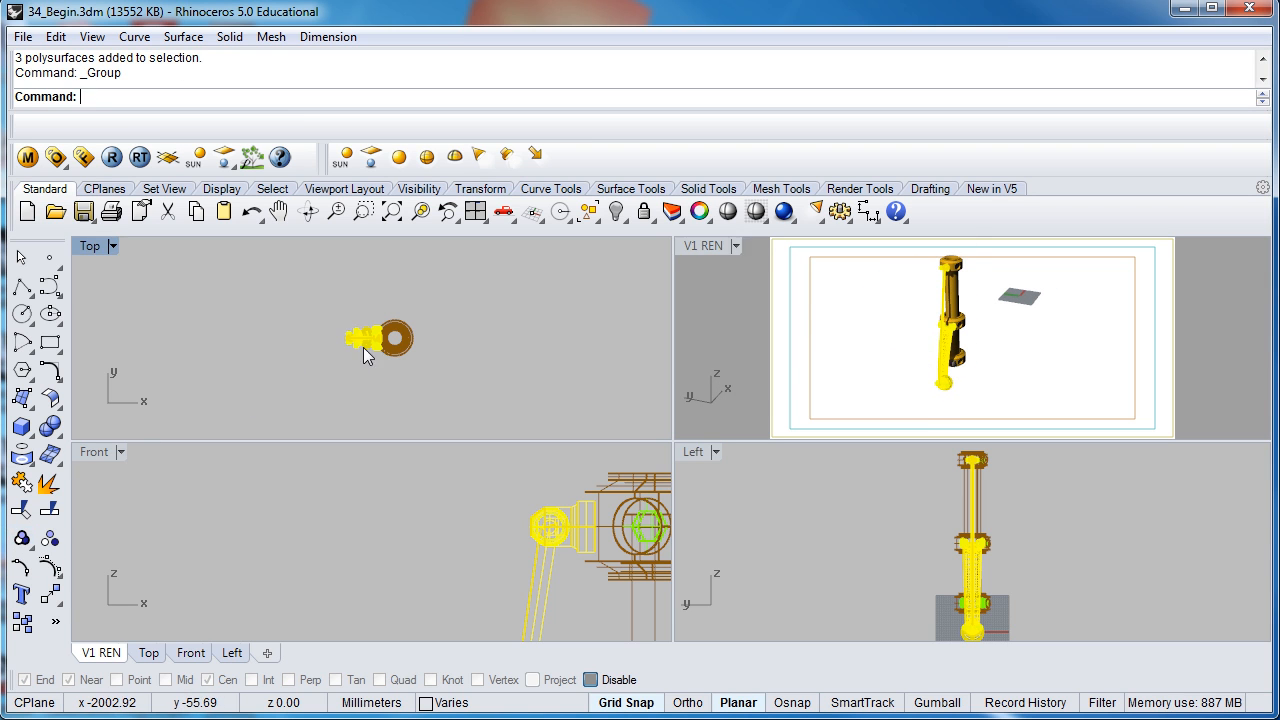
{"action": "scroll", "coordinate": [365, 338], "scroll_direction": "up", "scroll_amount": 2}
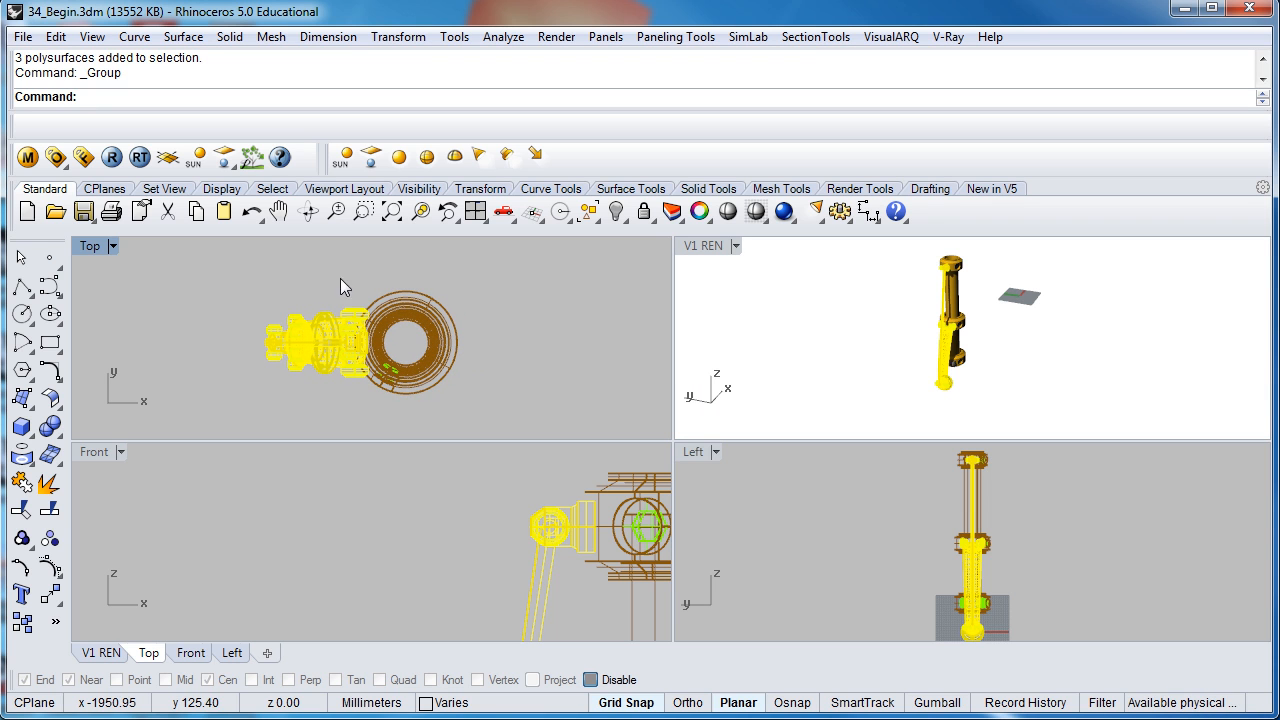
{"action": "left_click", "coordinate": [398, 37]}
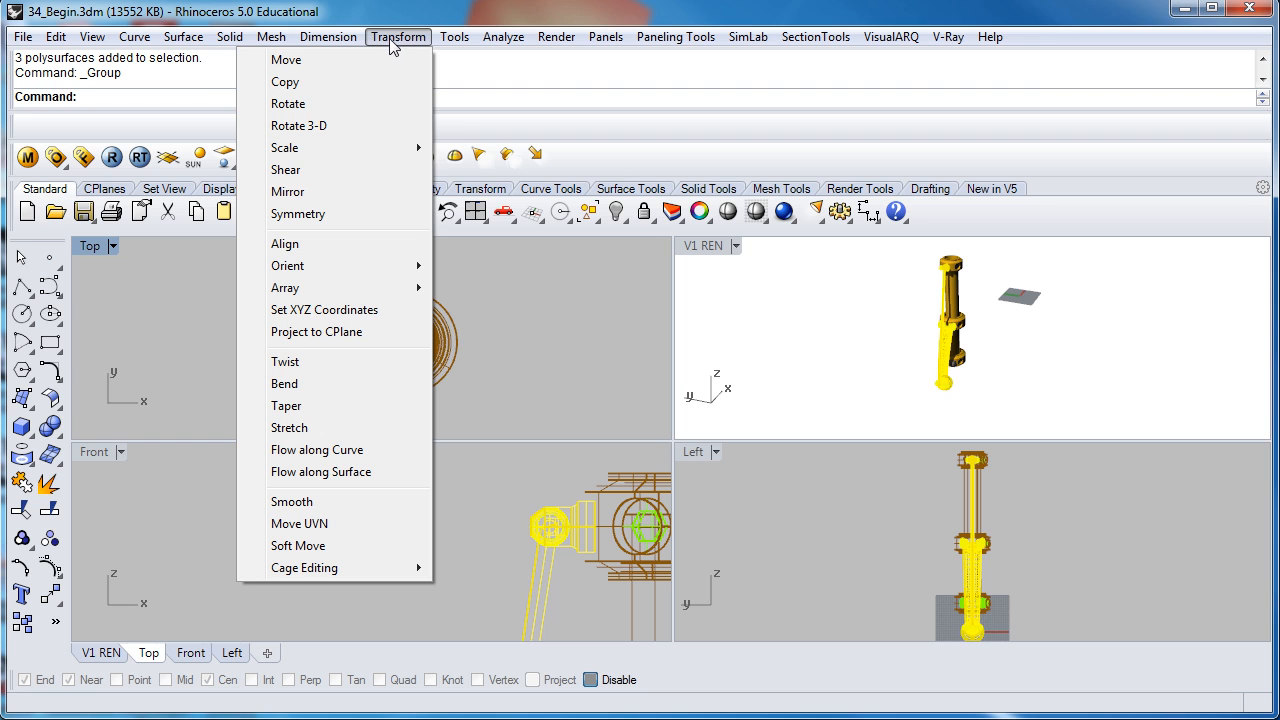
{"action": "mouse_move", "coordinate": [290, 266]}
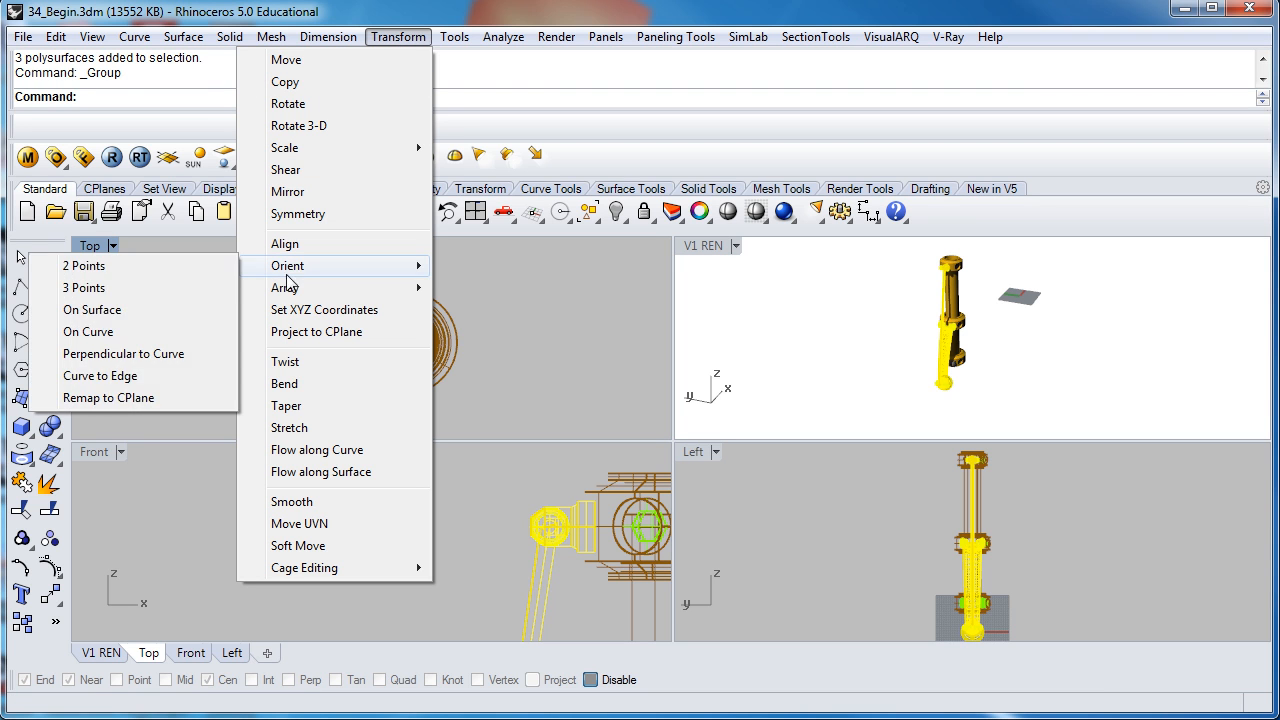
{"action": "left_click", "coordinate": [128, 313]}
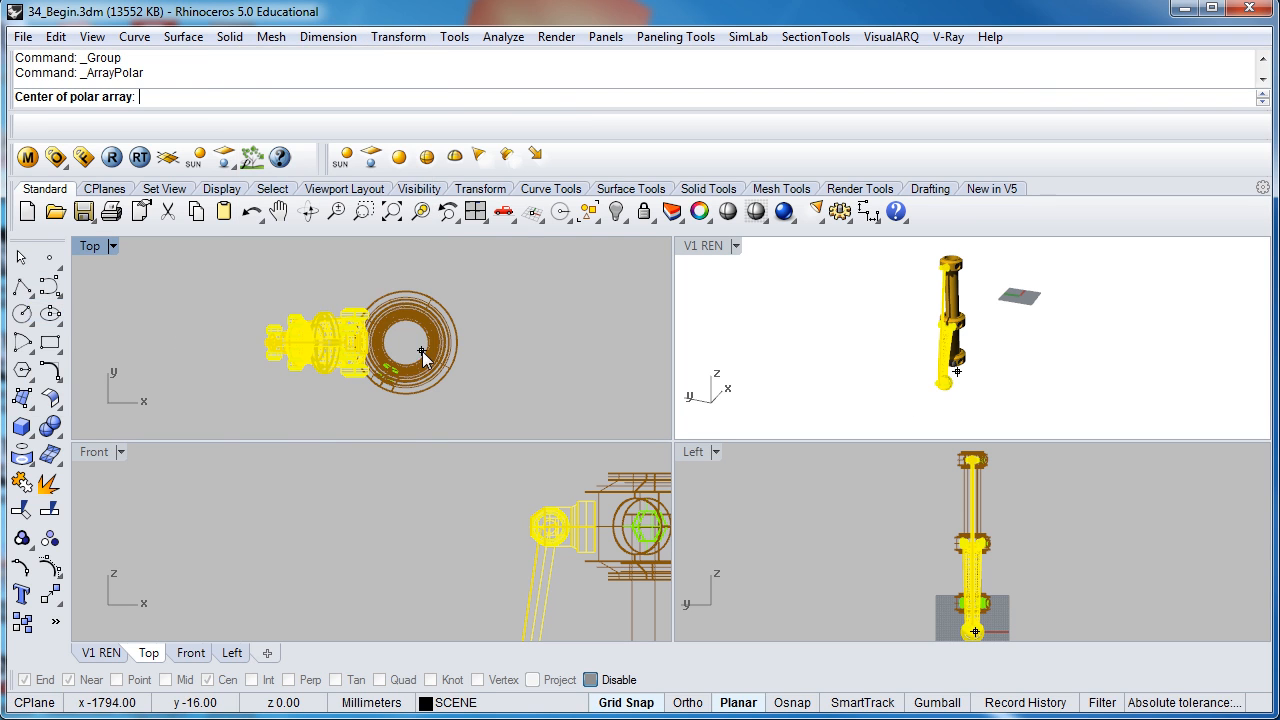
{"action": "left_click", "coordinate": [590, 680]}
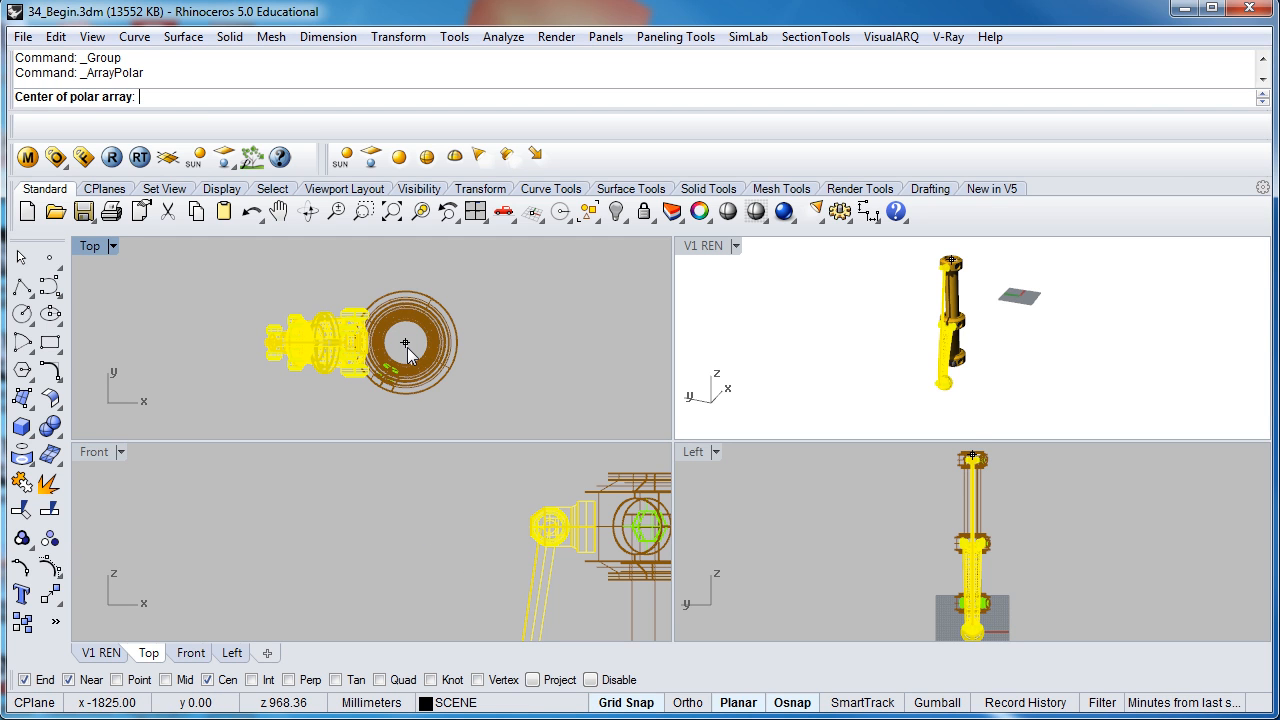
{"action": "left_click", "coordinate": [207, 680]}
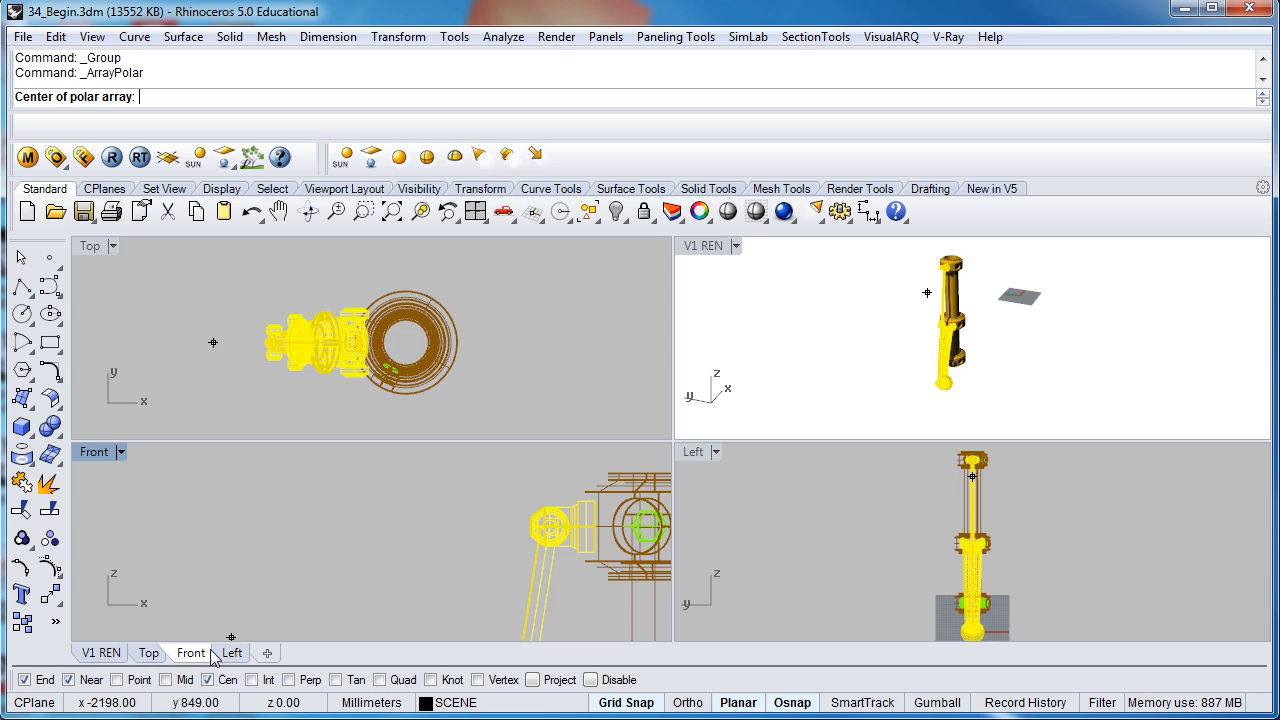
{"action": "left_click", "coordinate": [409, 347]}
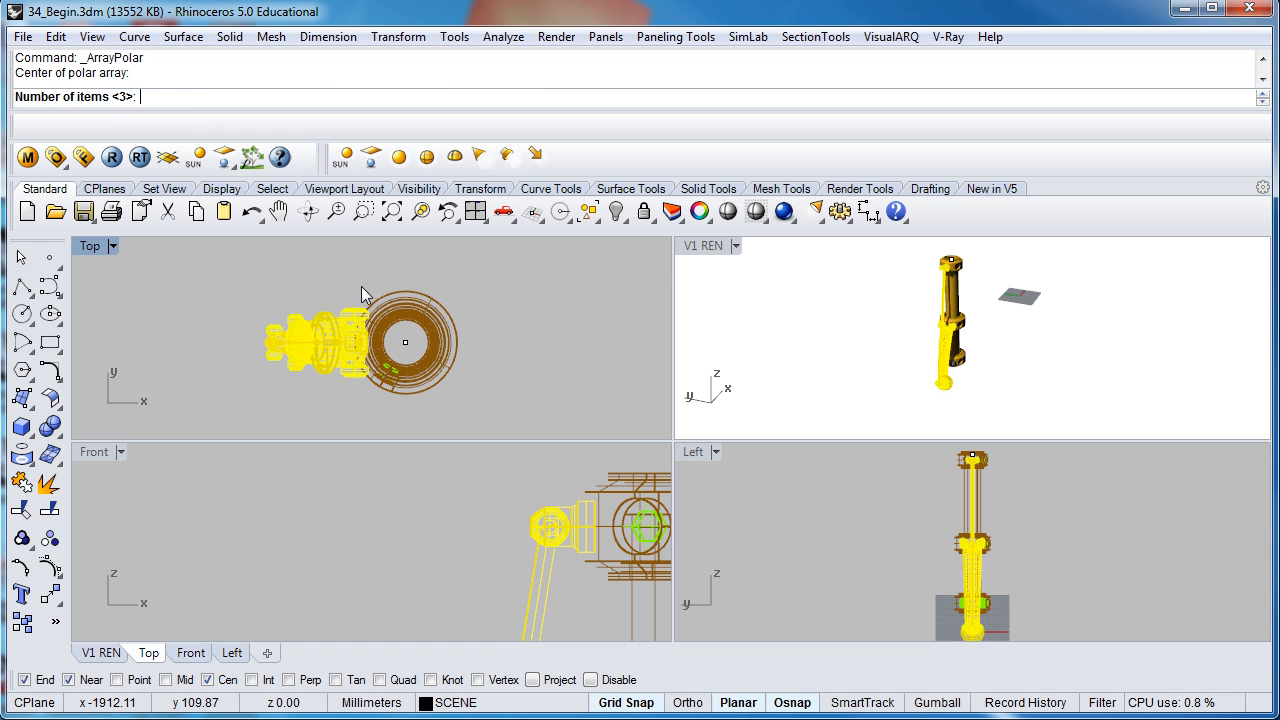
{"action": "key", "text": "Return"}
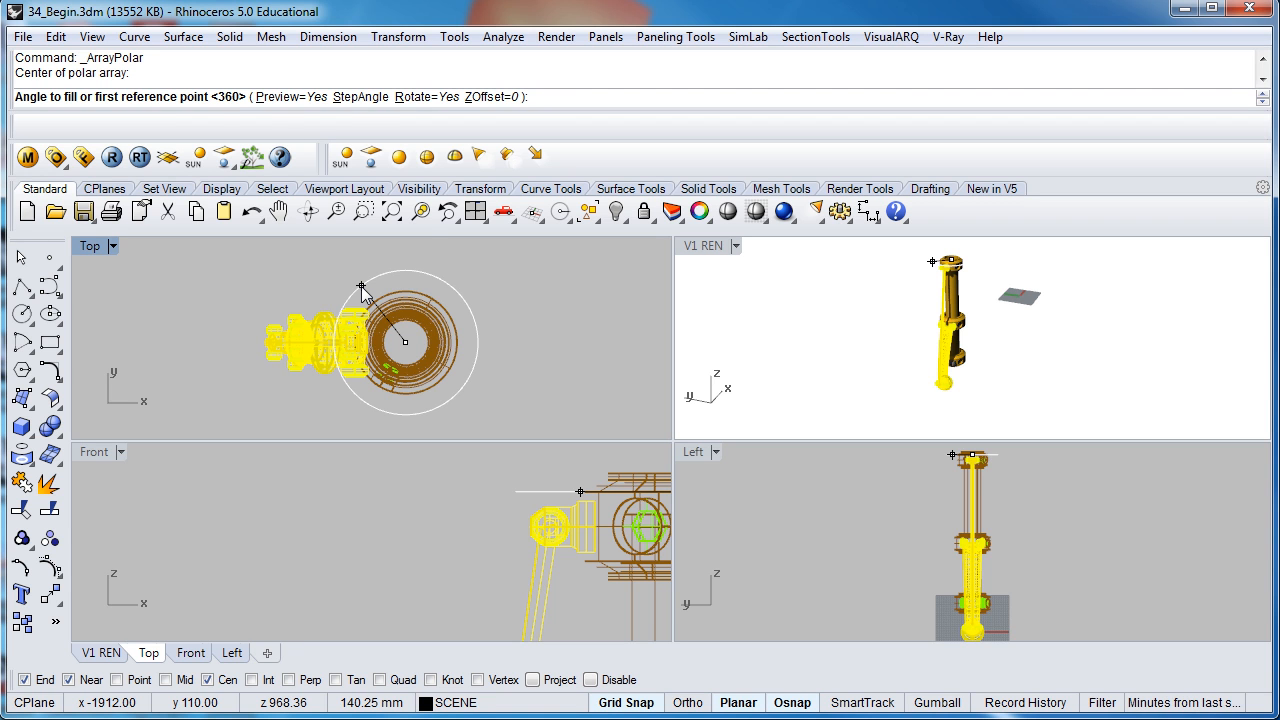
{"action": "key", "text": "Return"}
{"action": "scroll", "coordinate": [361, 286], "scroll_direction": "down", "scroll_amount": 3}
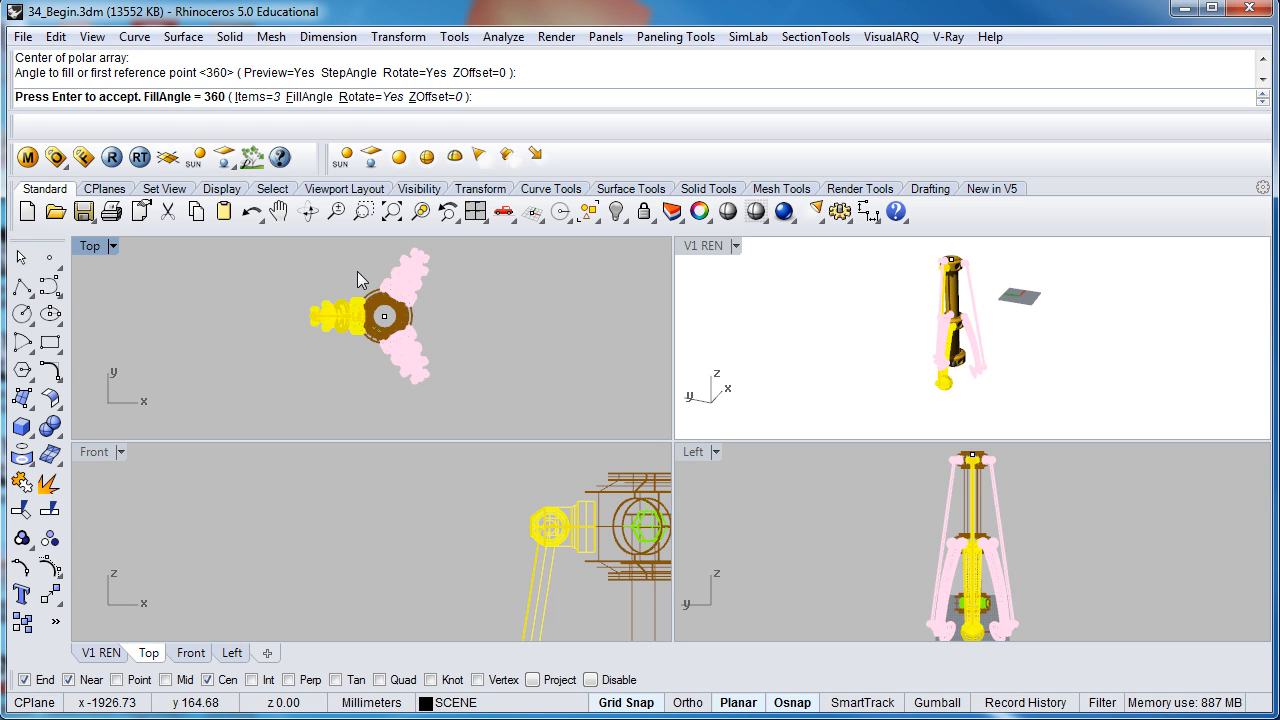
{"action": "key", "text": "Return"}
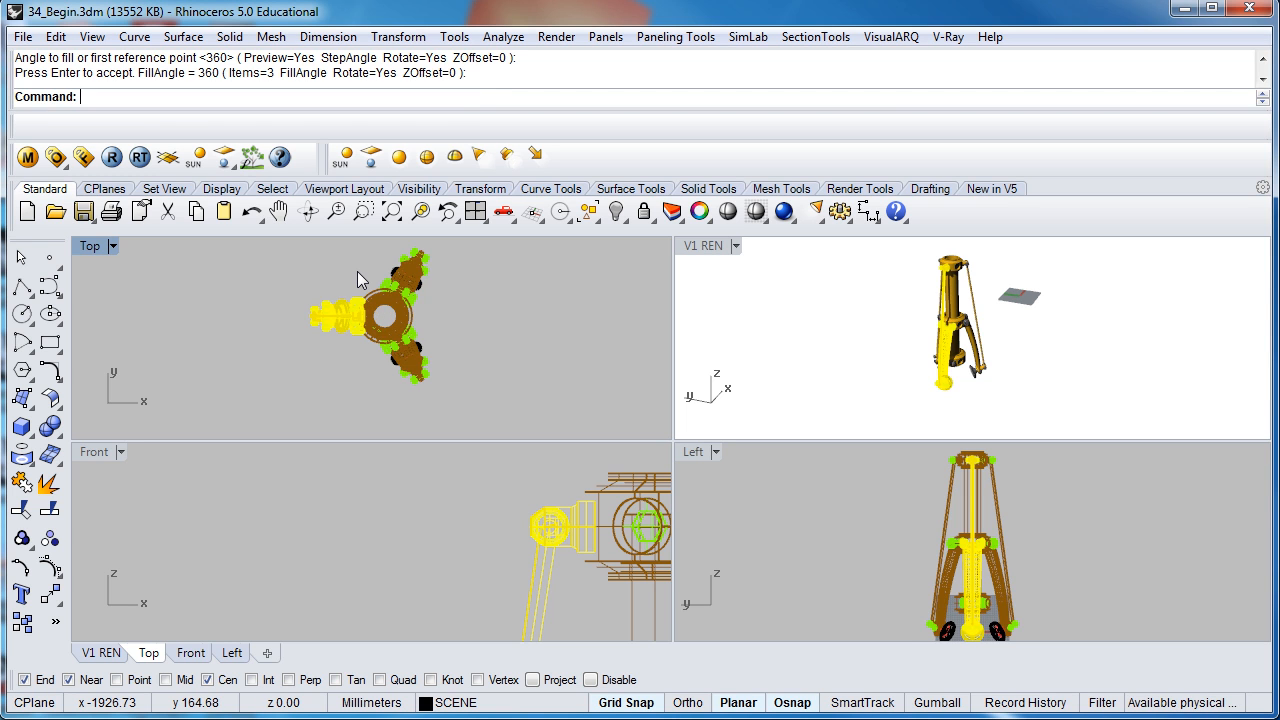
- Inspect the three arrayed folded legs, clear the selection and show all hidden objects in the scene
{"action": "right_click_drag", "start_coordinate": [878, 342], "coordinate": [908, 329]}
{"action": "scroll", "coordinate": [955, 325], "scroll_direction": "up", "scroll_amount": 3}
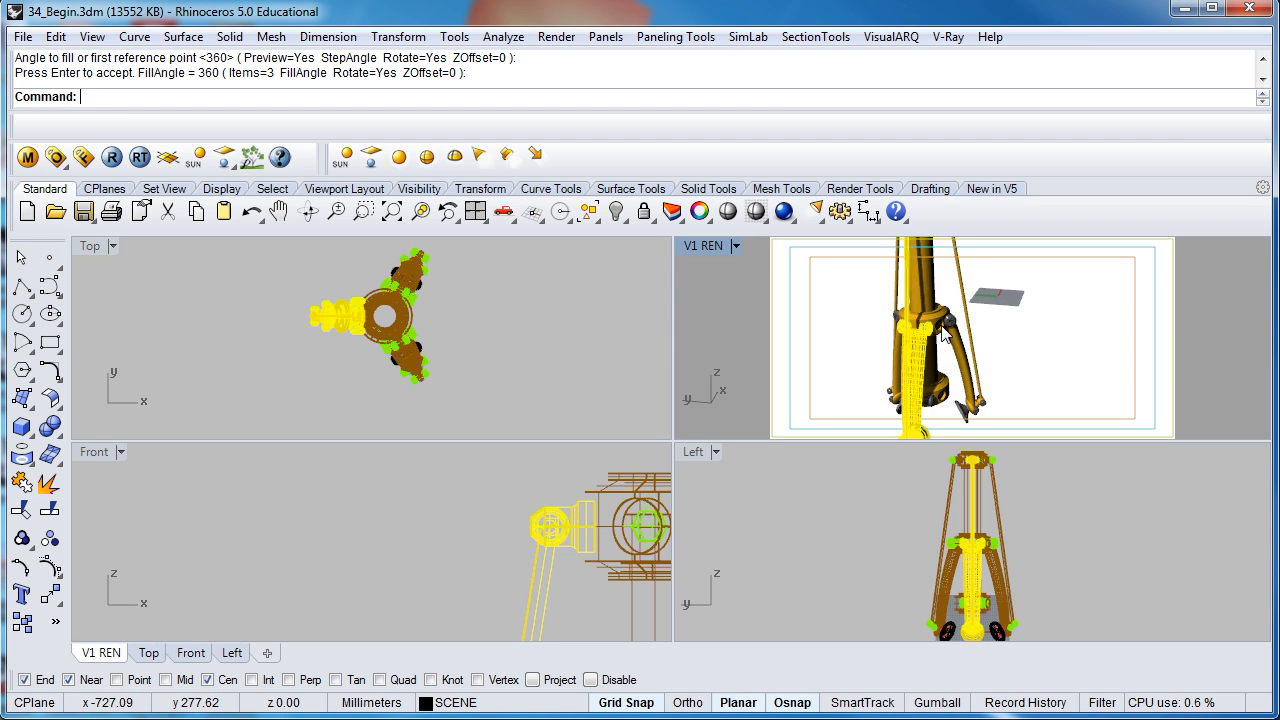
{"action": "left_click", "coordinate": [493, 350]}
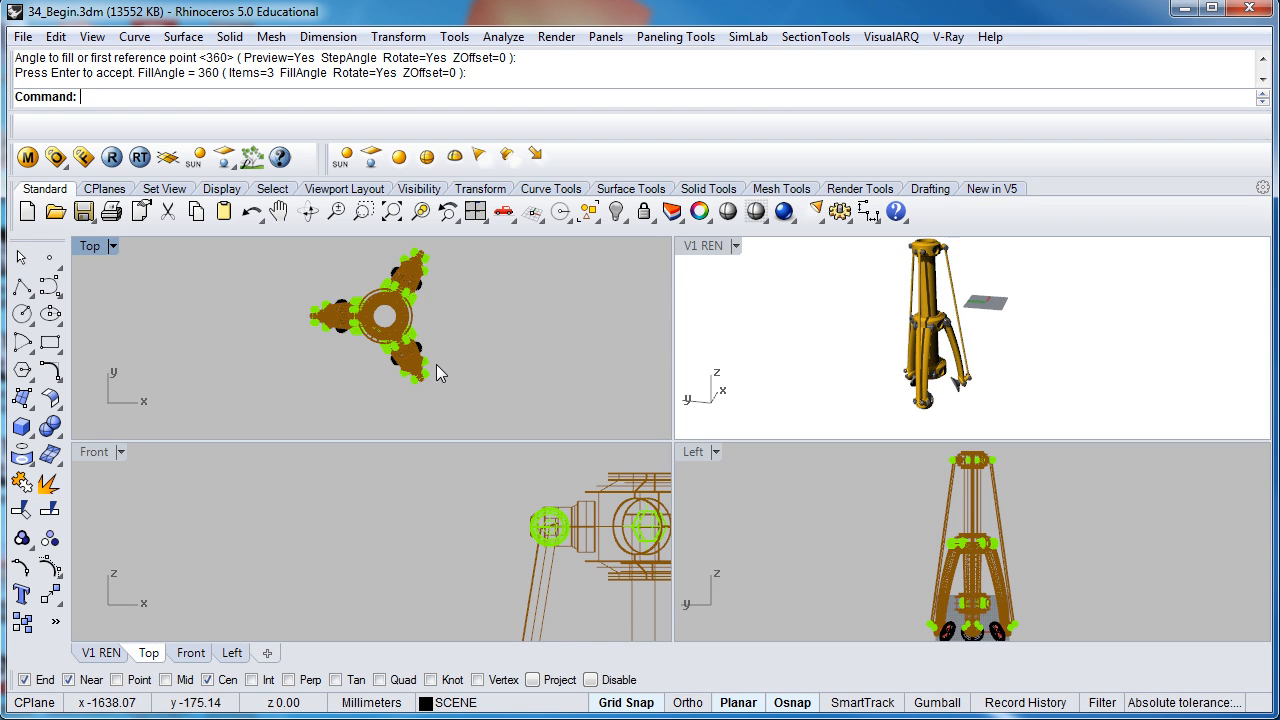
{"action": "scroll", "coordinate": [436, 364], "scroll_direction": "down", "scroll_amount": 1}
{"action": "left_click", "coordinate": [617, 210]}
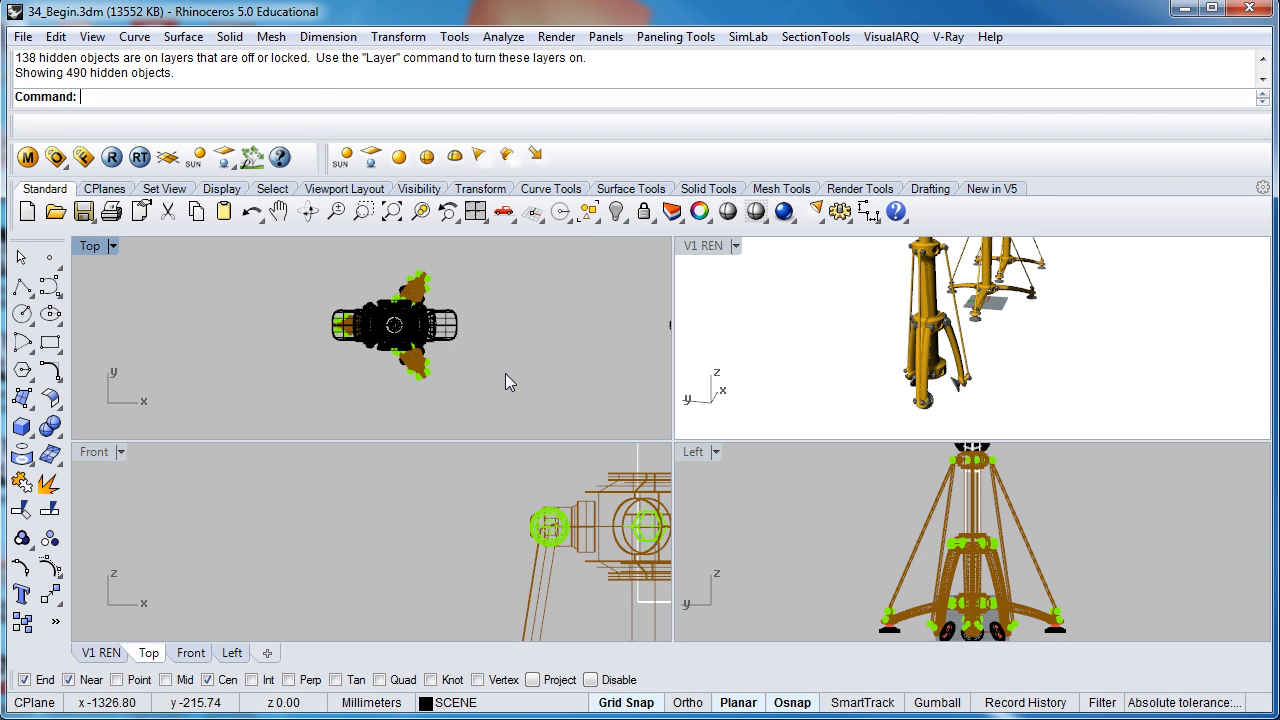
- Group the entire traffic light with the folded legs, selecting all its parts in the Top view
{"action": "scroll", "coordinate": [467, 394], "scroll_direction": "down", "scroll_amount": 2}
{"action": "scroll", "coordinate": [488, 375], "scroll_direction": "down", "scroll_amount": 3}
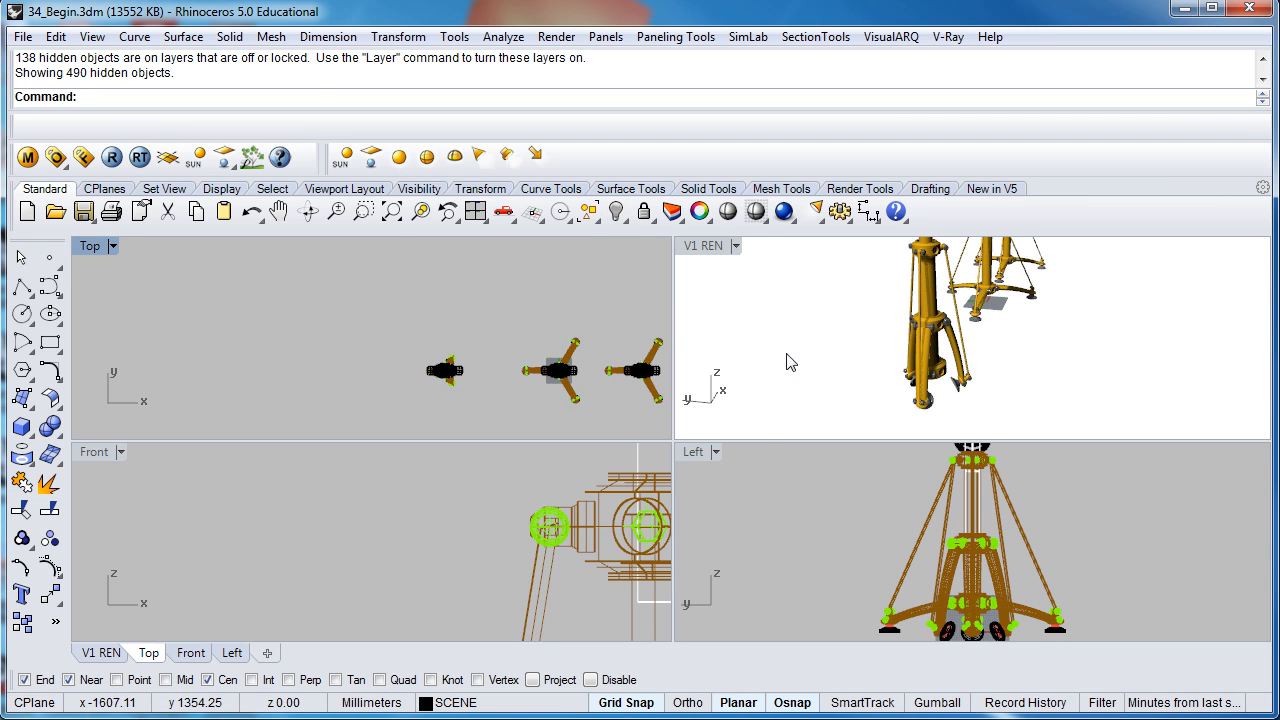
{"action": "left_click", "coordinate": [858, 347]}
{"action": "left_click_drag", "start_coordinate": [380, 309], "coordinate": [482, 403]}
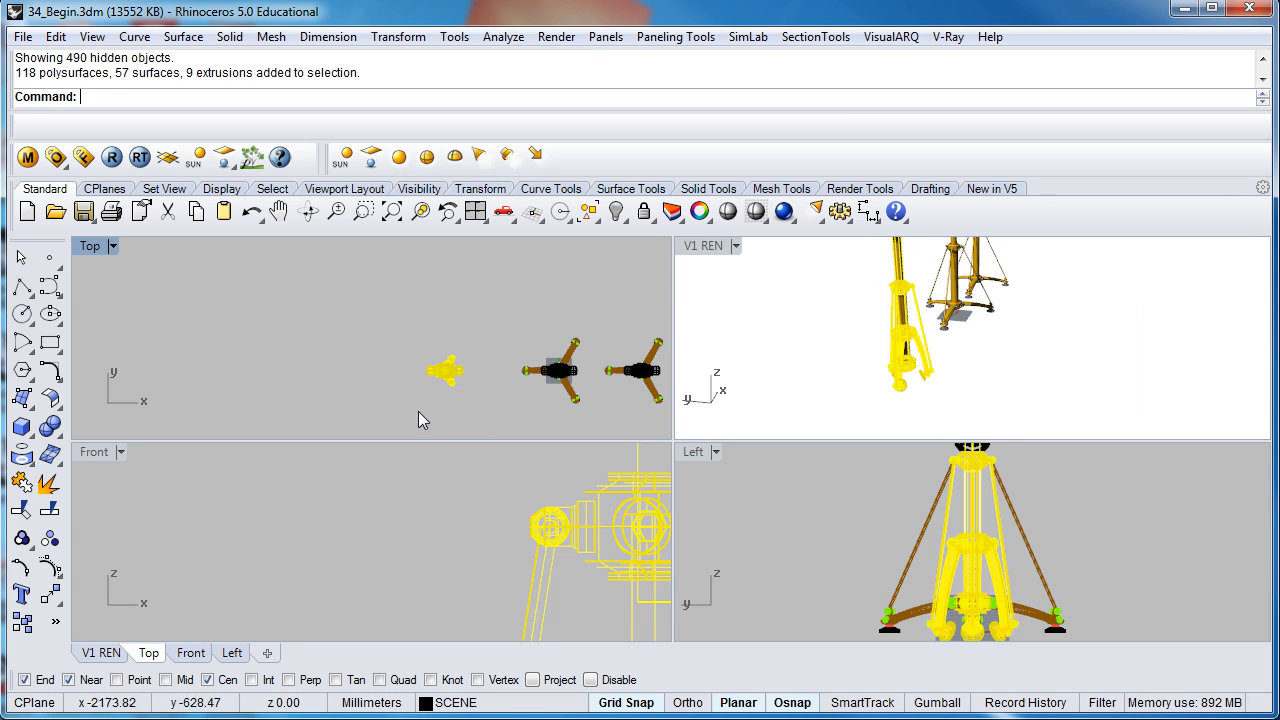
{"action": "left_click", "coordinate": [22, 540]}
{"action": "left_click", "coordinate": [506, 335]}
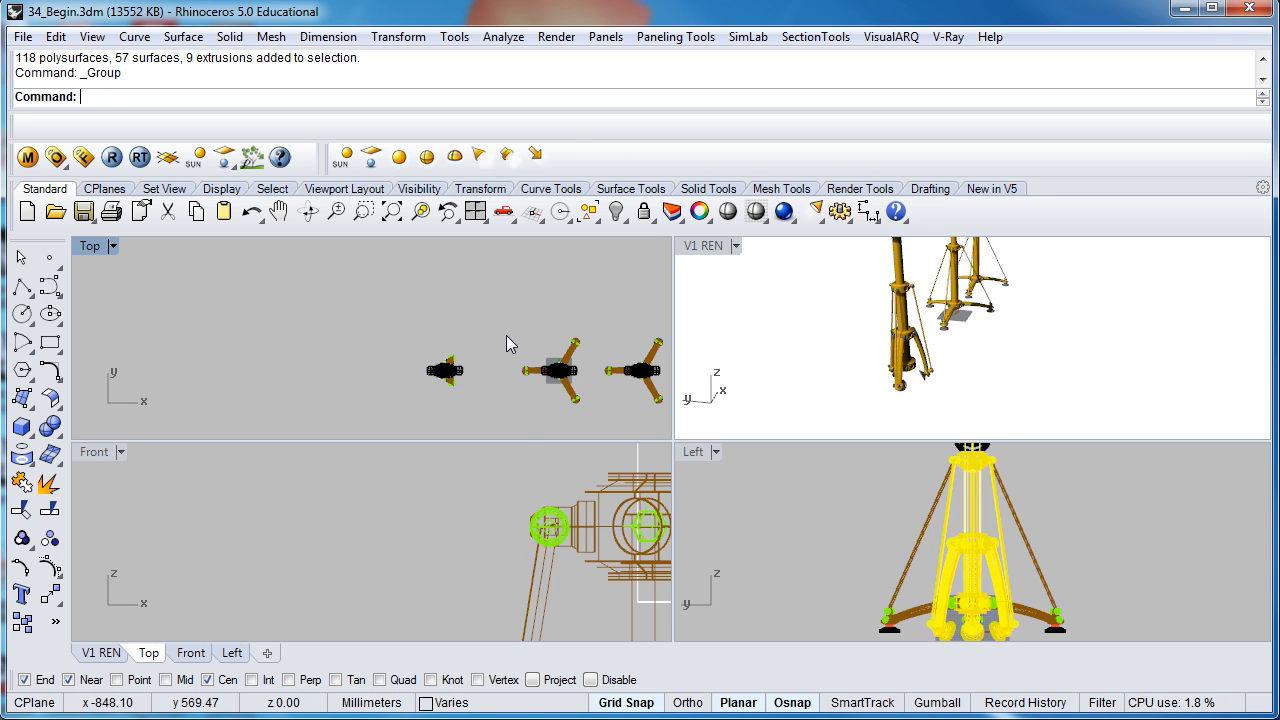
- Frame all three traffic lights in the V1 REN view to compare the folded version with the two spread-leg versions
{"action": "right_click_drag", "start_coordinate": [543, 334], "coordinate": [416, 320]}
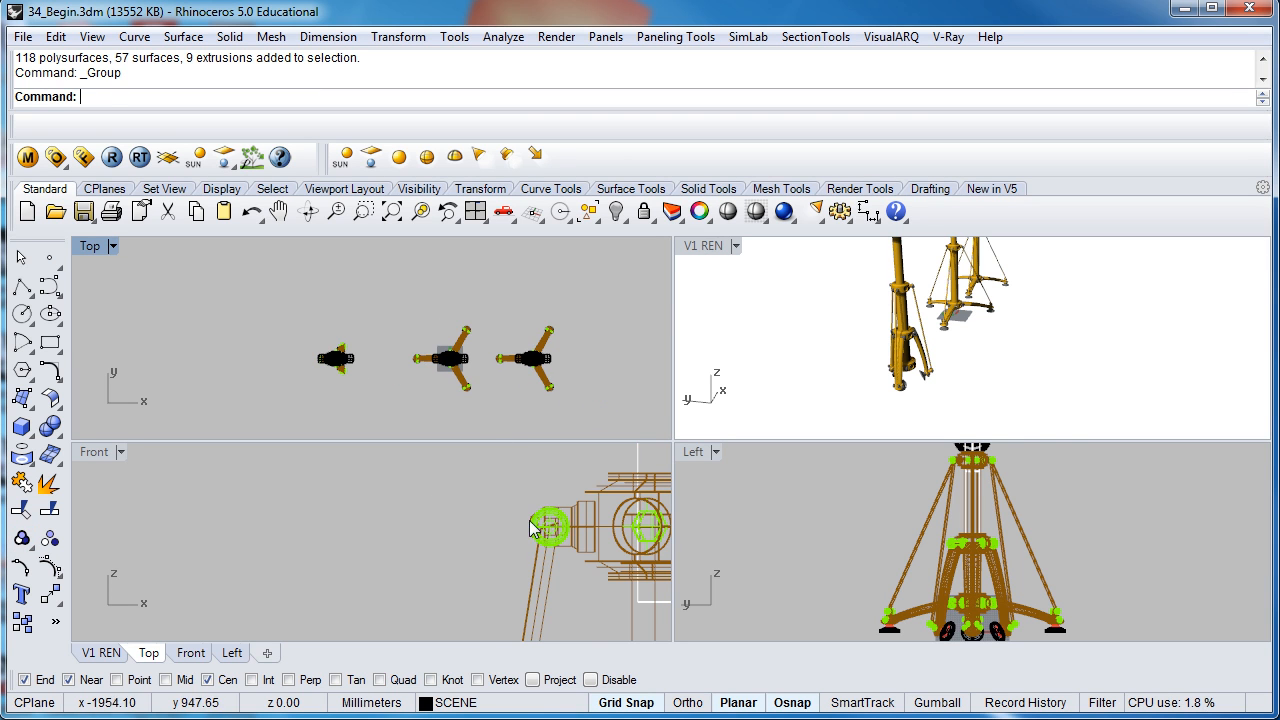
{"action": "right_click_drag", "start_coordinate": [530, 521], "coordinate": [378, 530]}
{"action": "scroll", "coordinate": [810, 332], "scroll_direction": "down", "scroll_amount": 4}
{"action": "right_click_drag", "start_coordinate": [925, 325], "coordinate": [833, 323]}
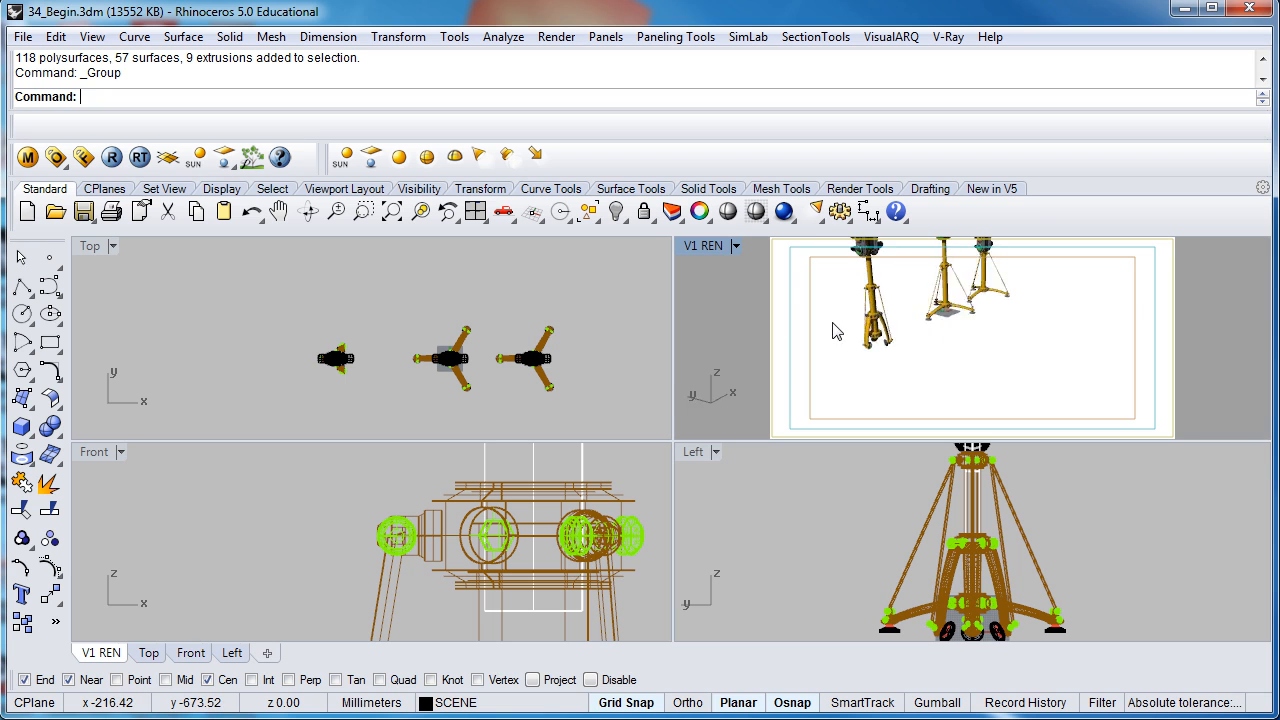
{"action": "right_click_drag", "start_coordinate": [923, 345], "coordinate": [965, 352], "text": "shift"}
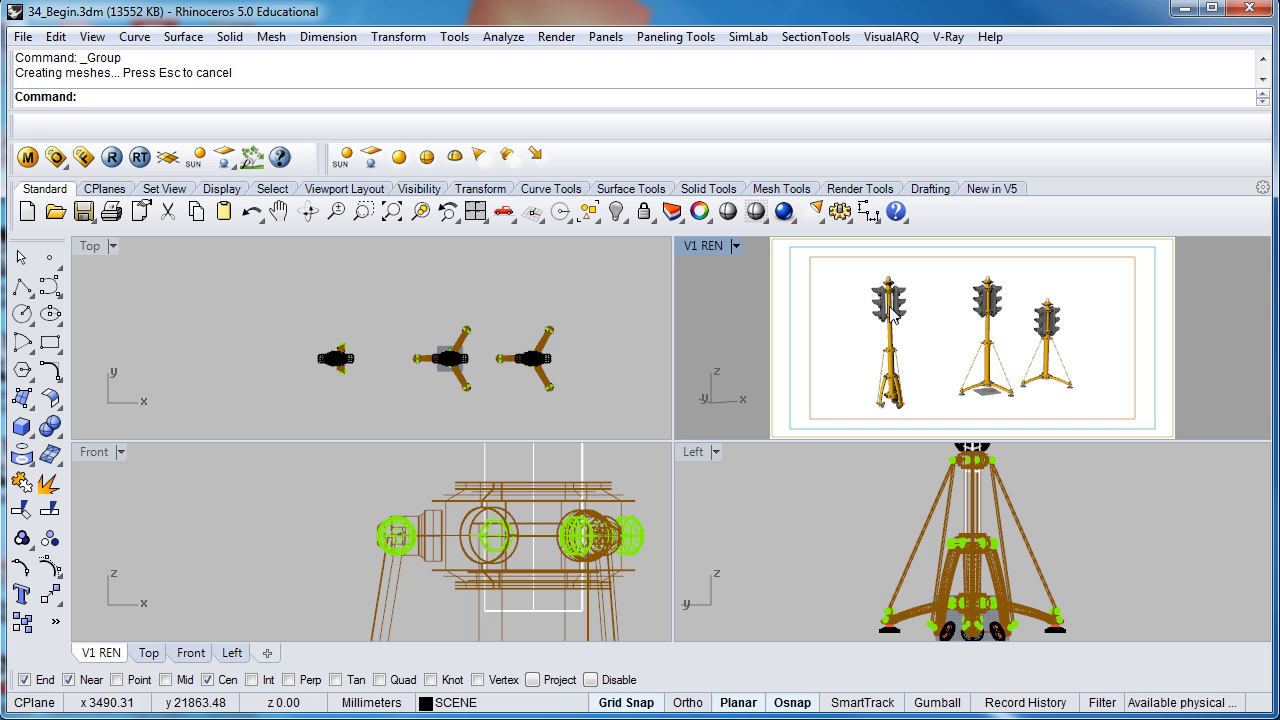